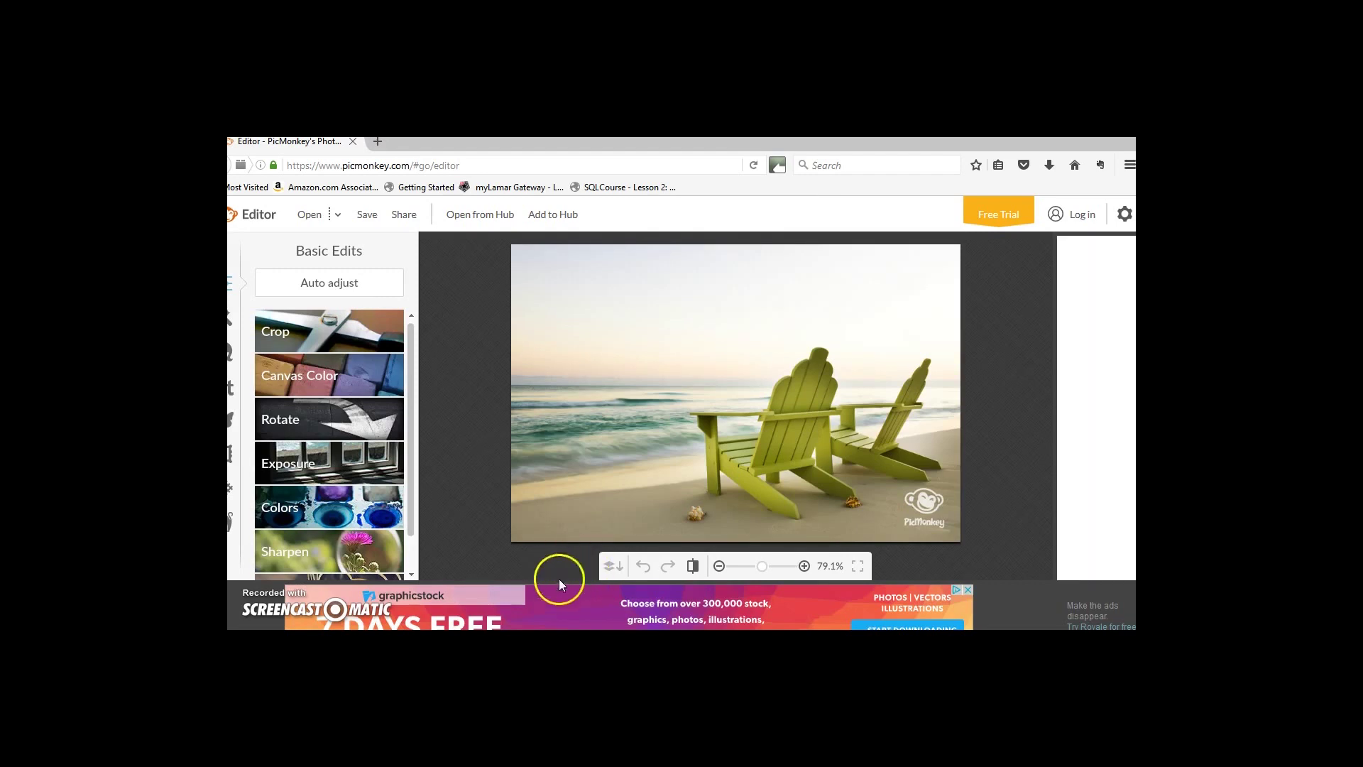
# Open 'Merry Christmas Card flourish no snow 2.png' in the editor and show the Overlays panel
pyautogui.click(307, 217)
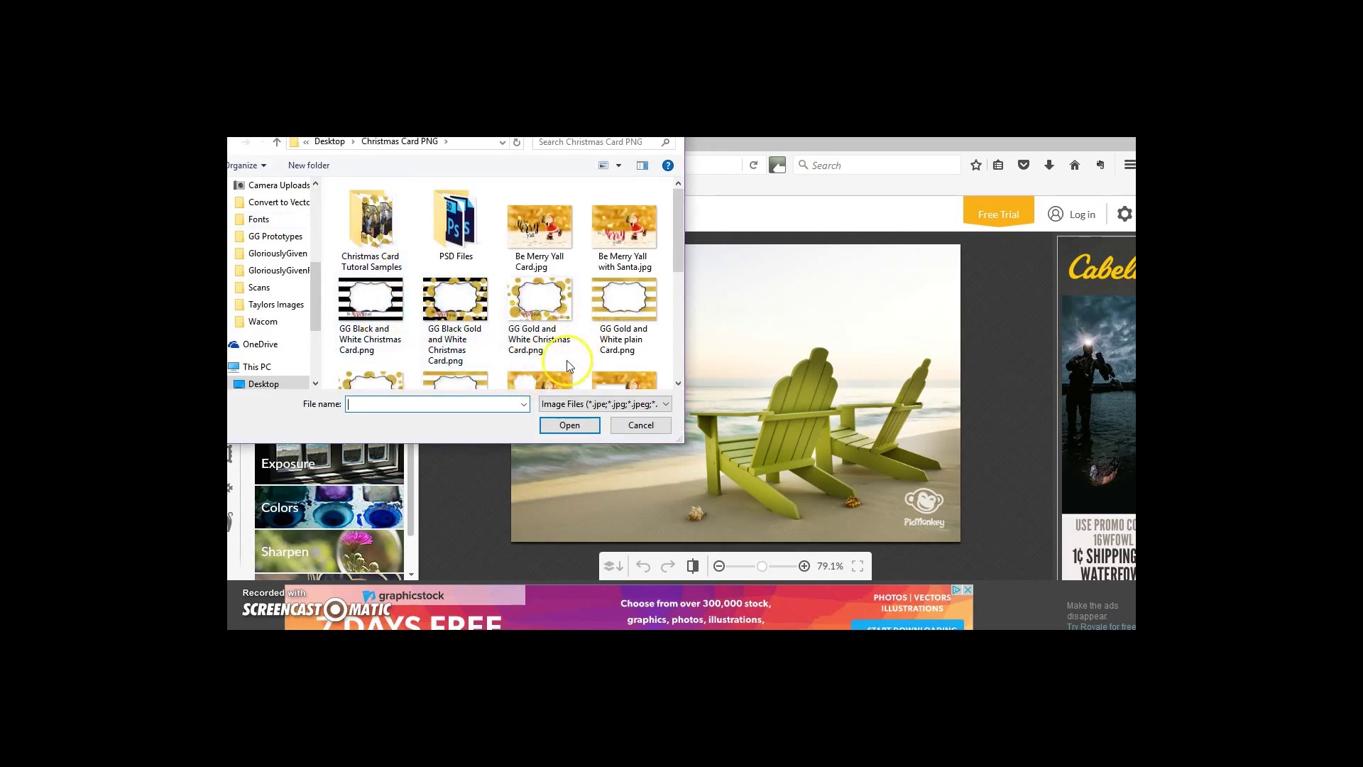
pyautogui.scroll(-1, 568, 366)
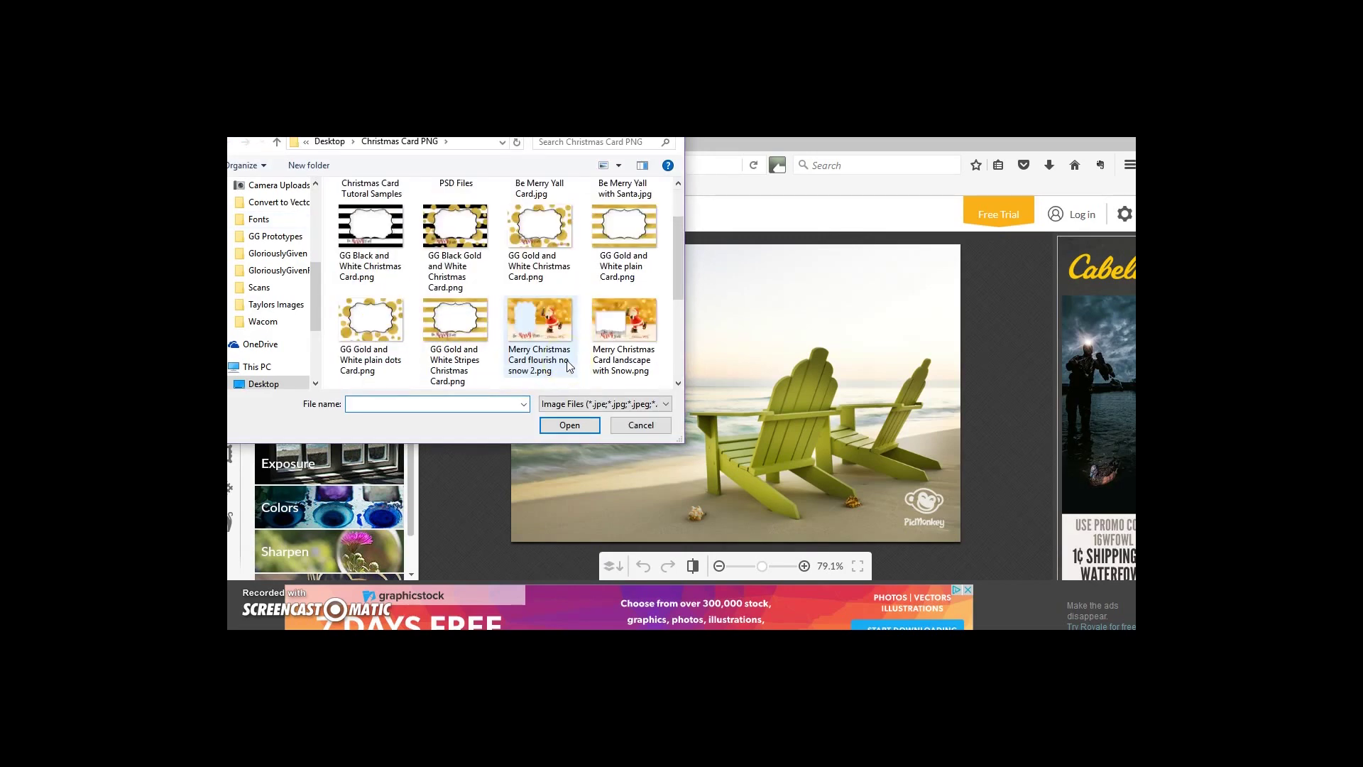
pyautogui.click(557, 339)
pyautogui.click(580, 429)
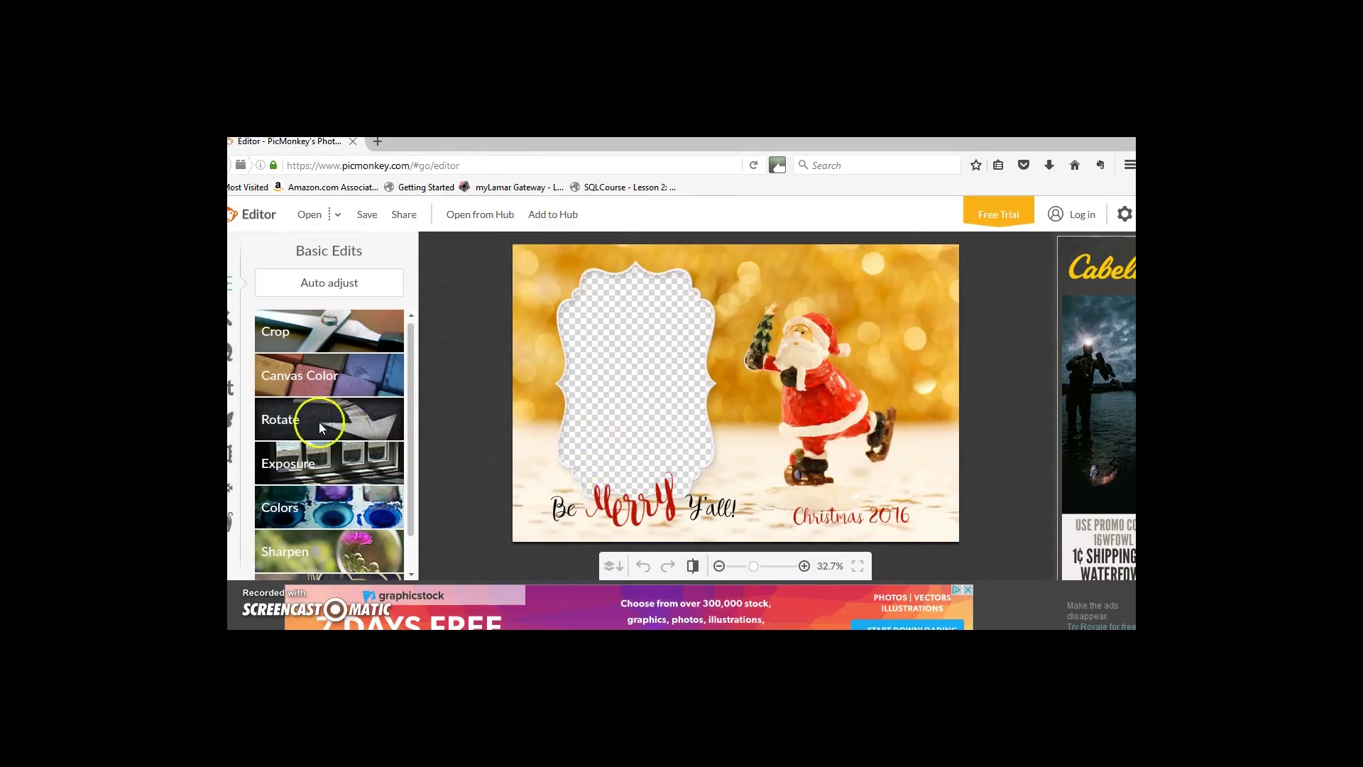
pyautogui.click(236, 425)
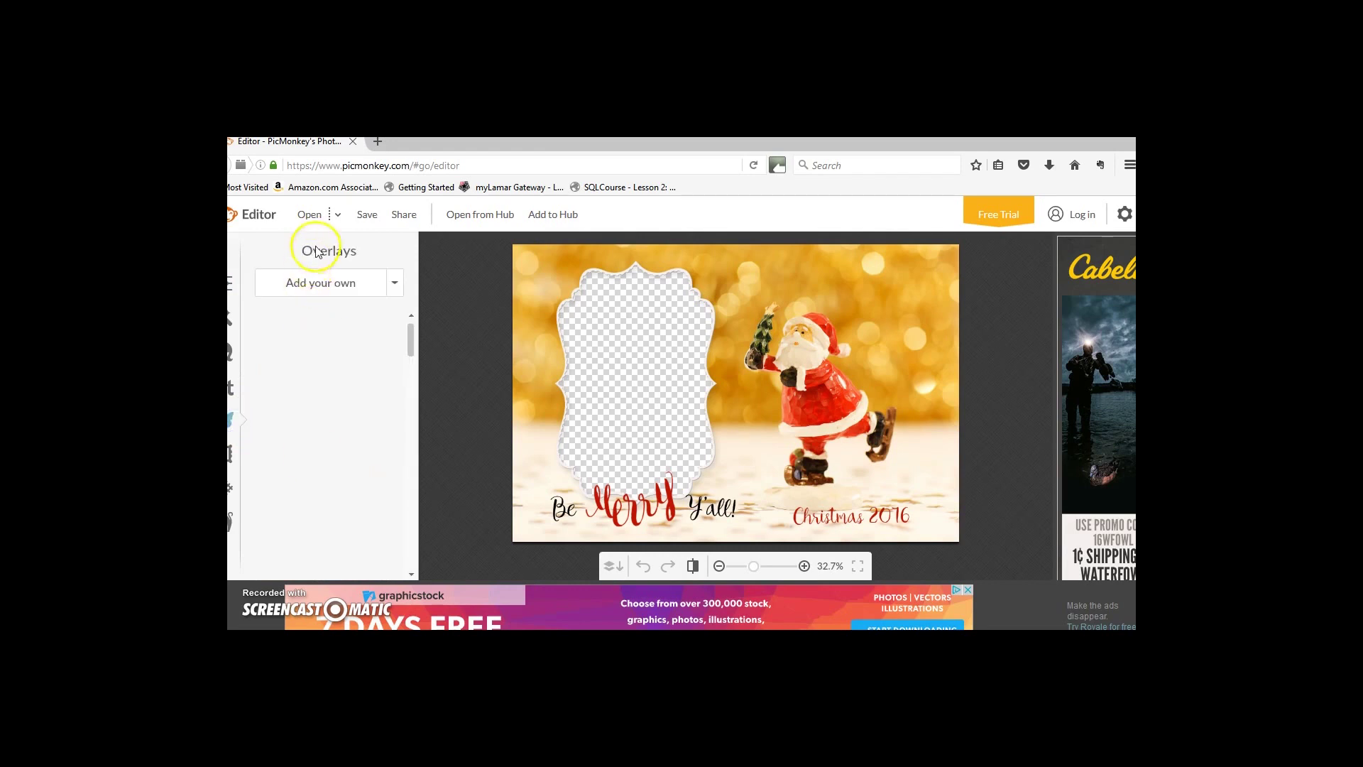
# Add the family photo as your own overlay and drag it to the card's left side
pyautogui.click(332, 284)
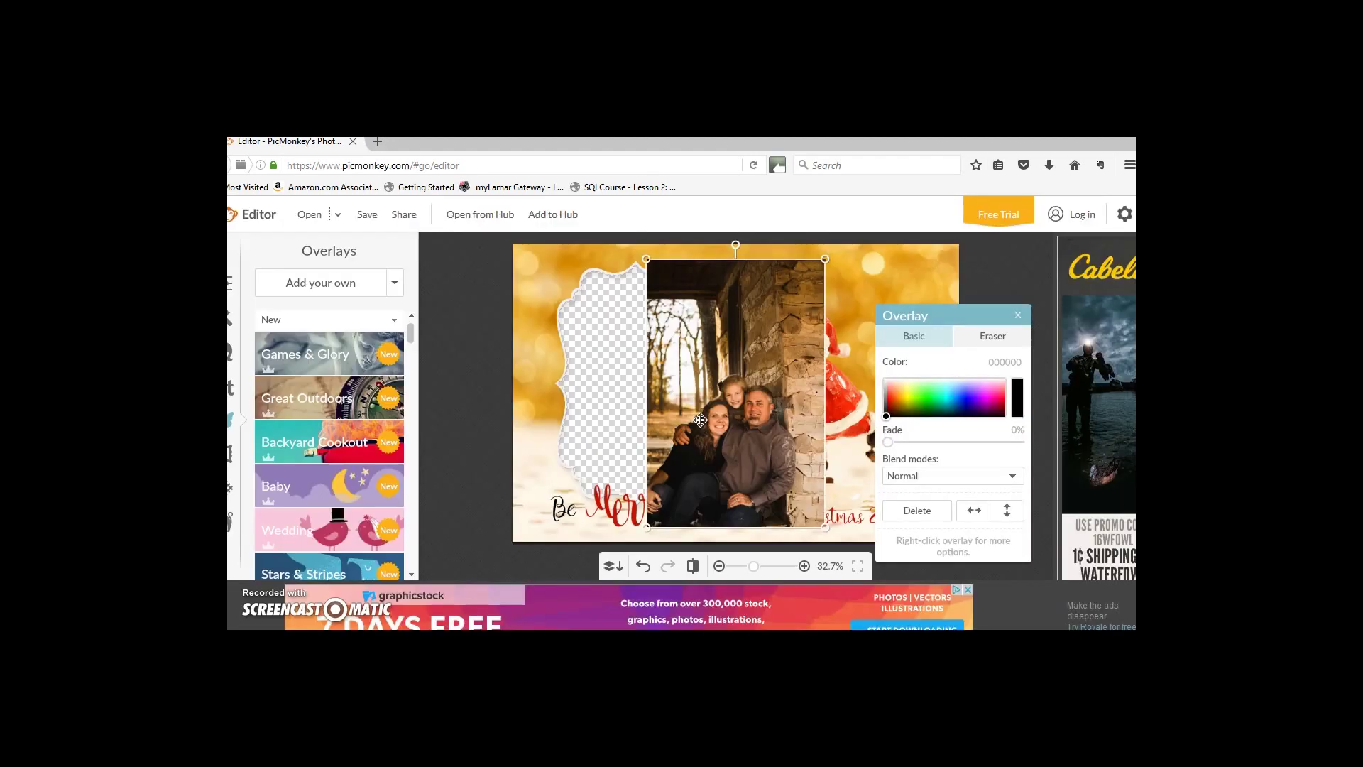
pyautogui.click(708, 425)
pyautogui.moveTo(708, 425); pyautogui.dragTo(600, 411)
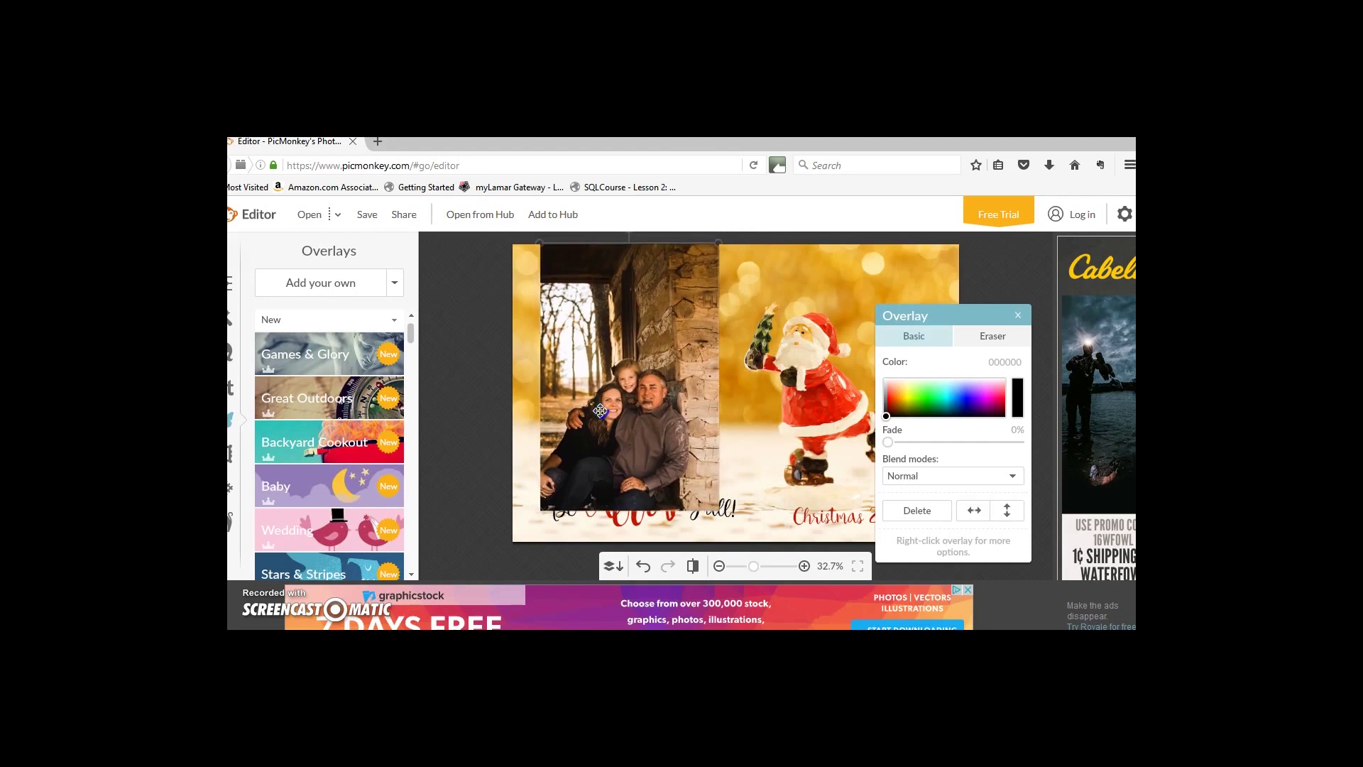
pyautogui.moveTo(601, 411); pyautogui.dragTo(601, 410)
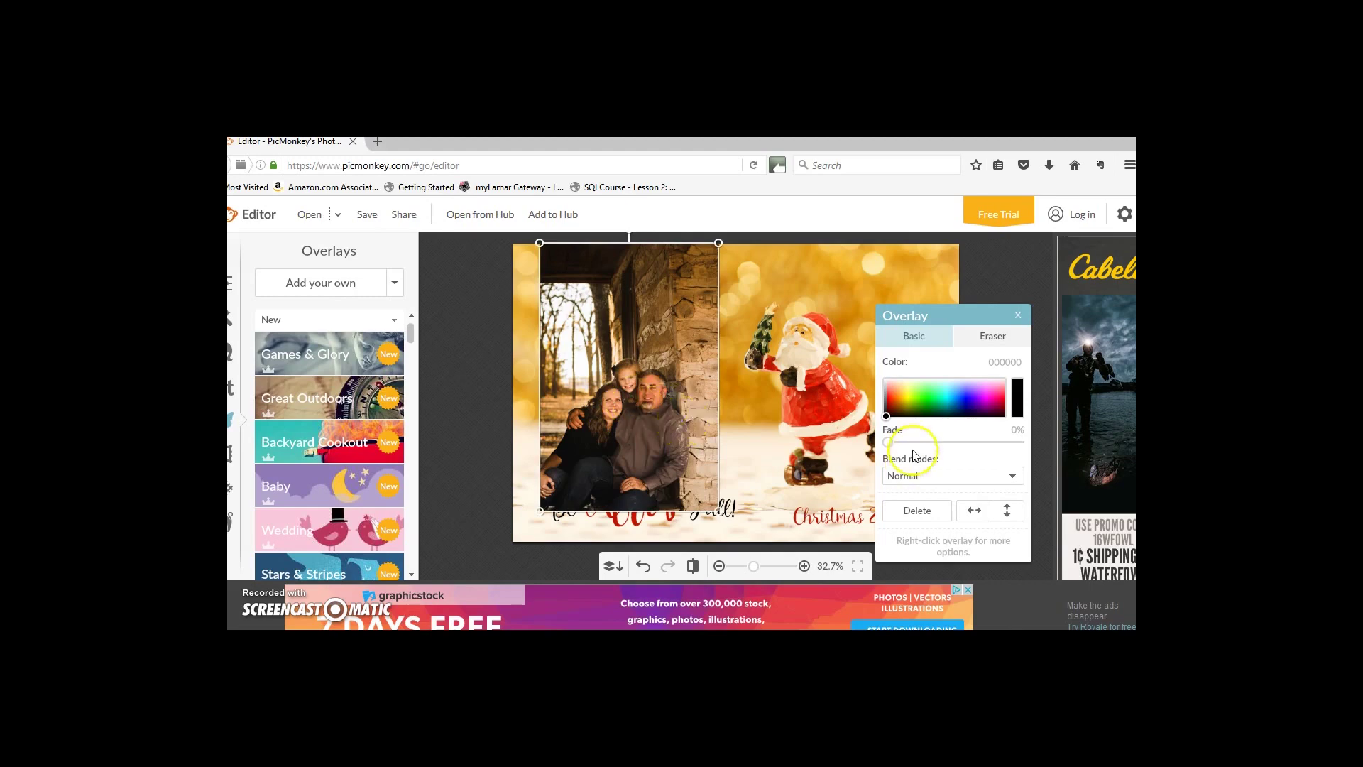
pyautogui.click(591, 290)
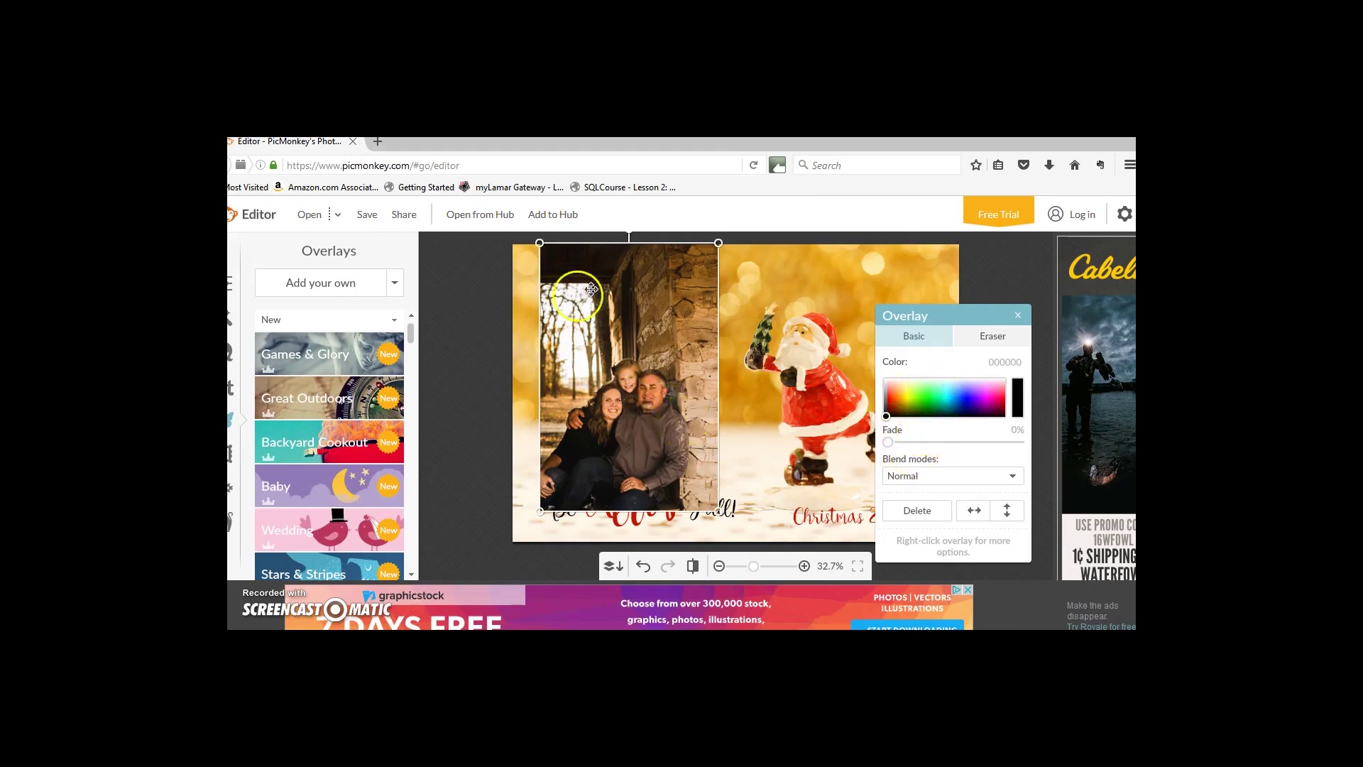
# Add 'Merry Christmas Card flourish no snow 2' again as an overlay on top of the photo
pyautogui.click(322, 283)
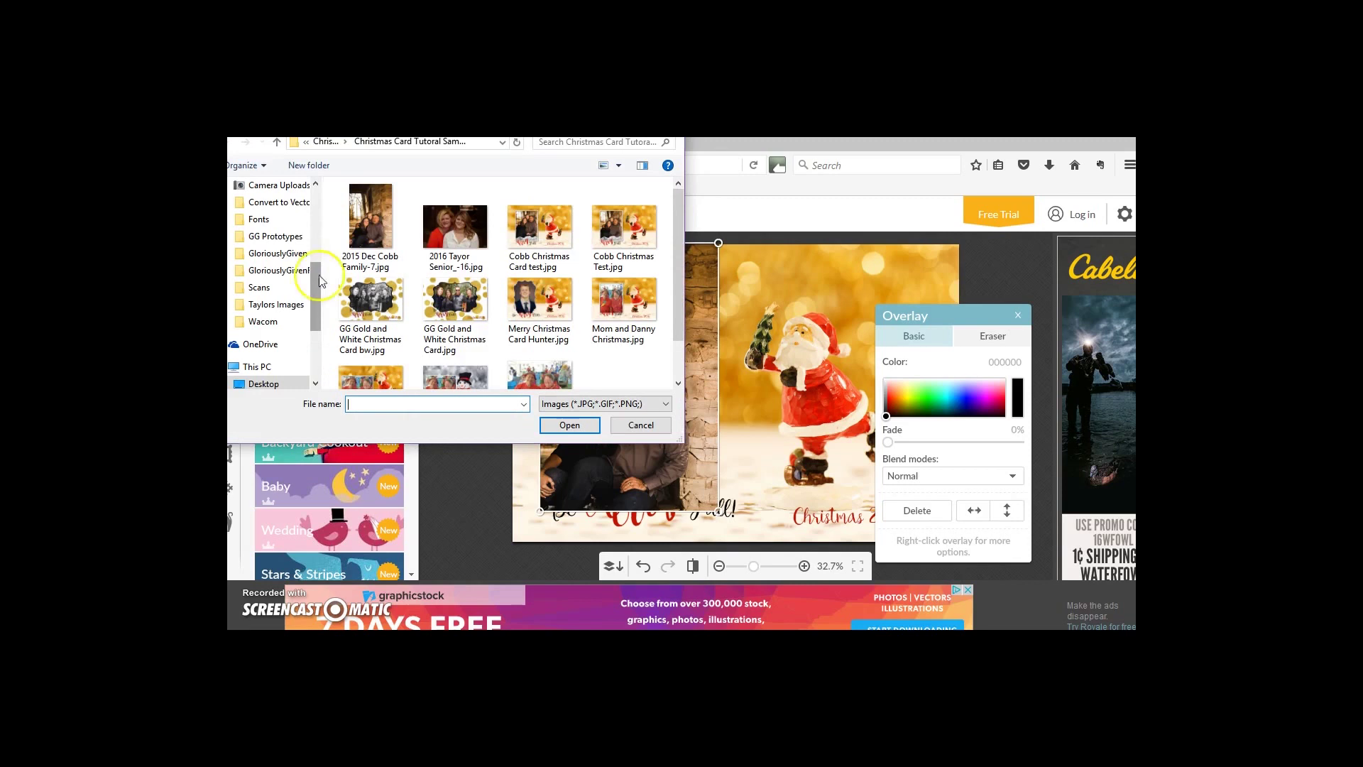
pyautogui.click(323, 141)
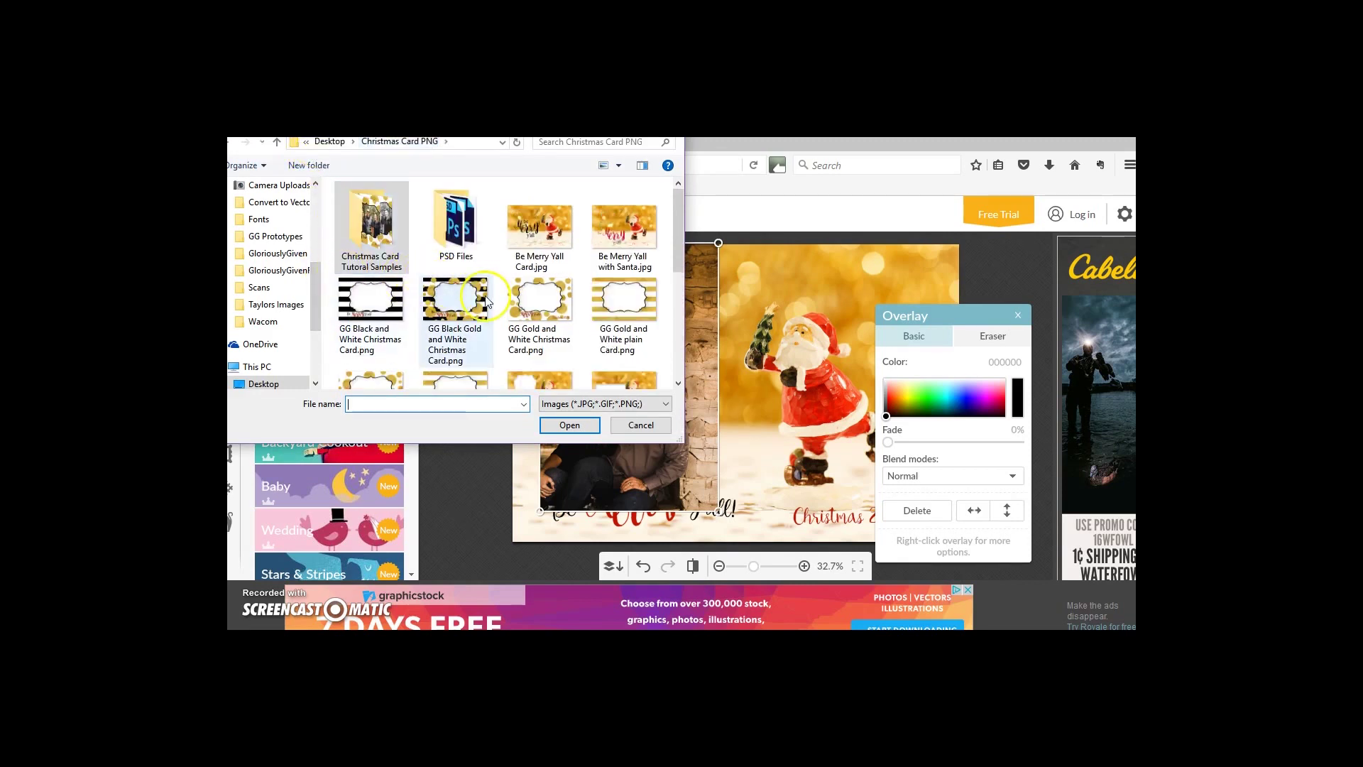
pyautogui.scroll(-1, 562, 360)
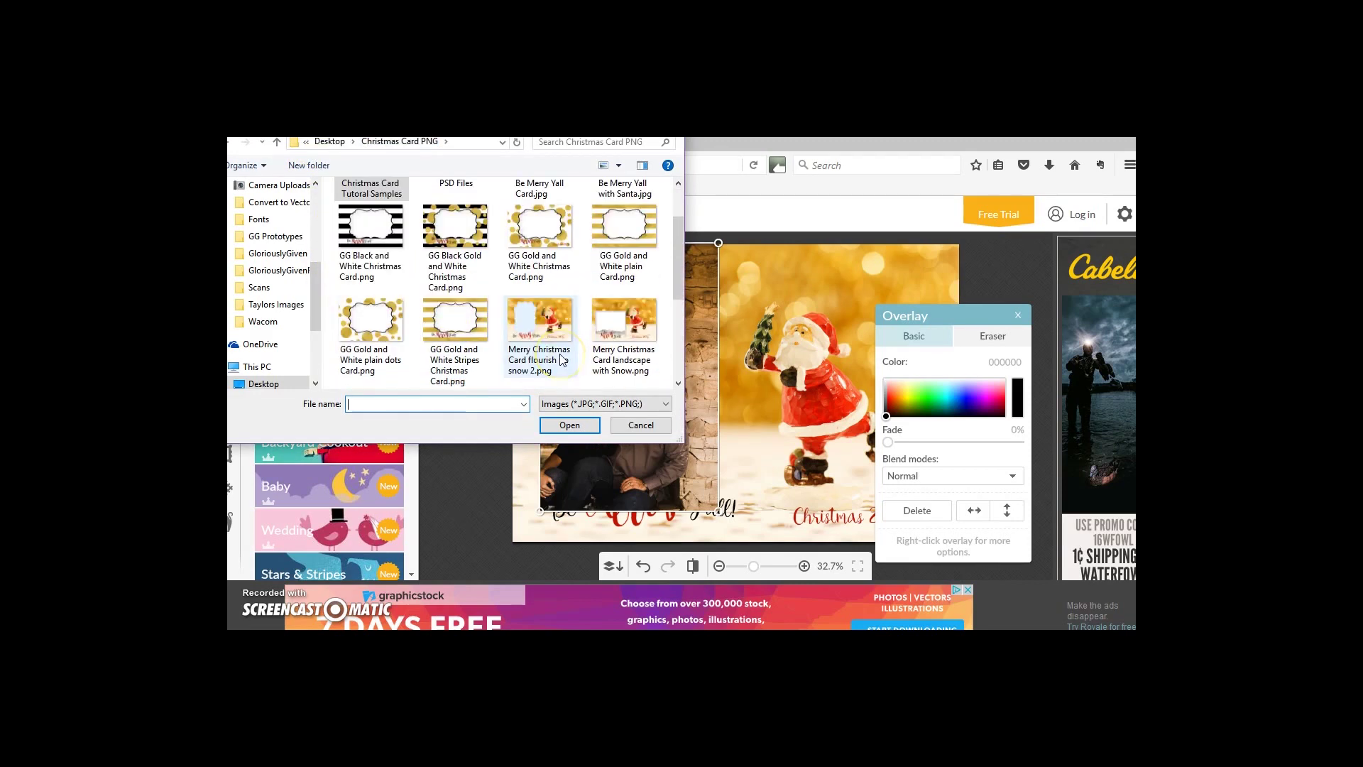
pyautogui.click(561, 329)
pyautogui.doubleClick(559, 325)
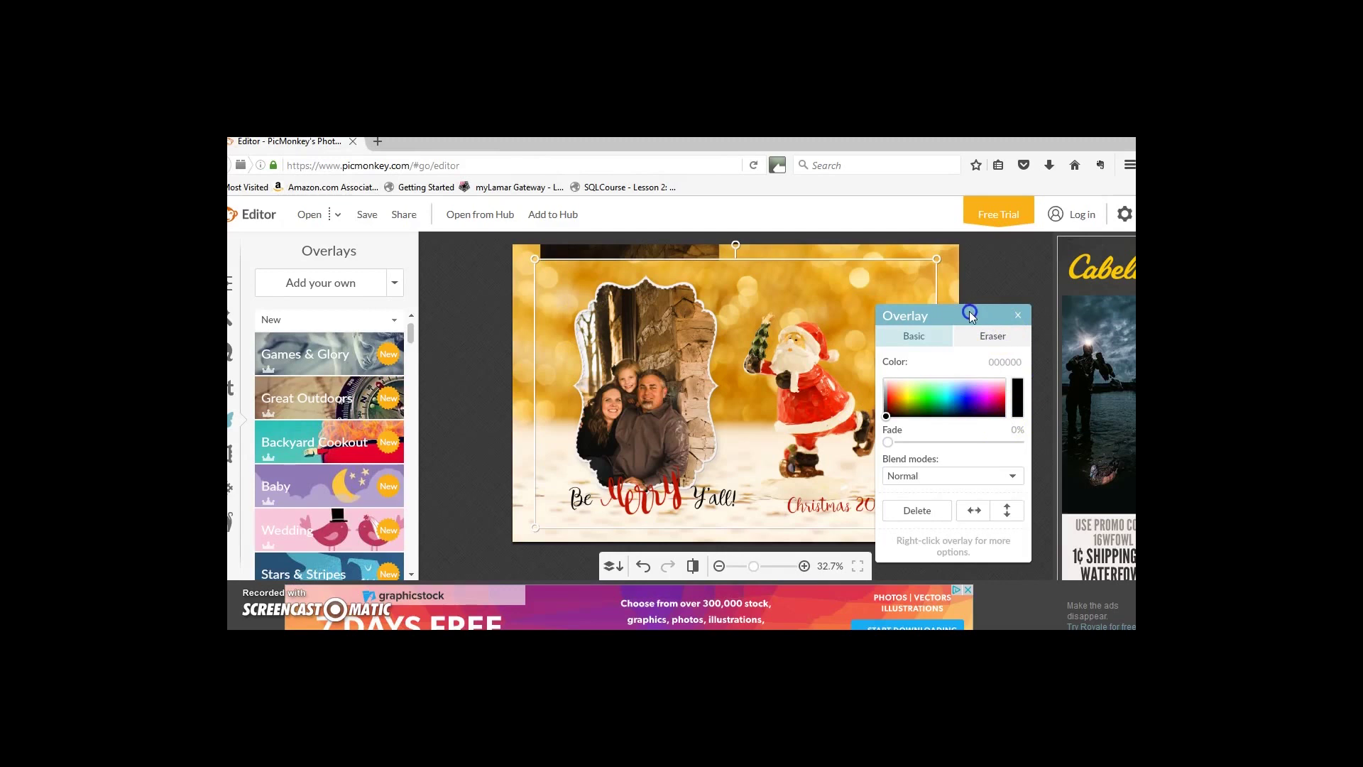
# Stretch and nudge the card template overlay so it fills the whole canvas
pyautogui.moveTo(970, 315); pyautogui.dragTo(348, 322)
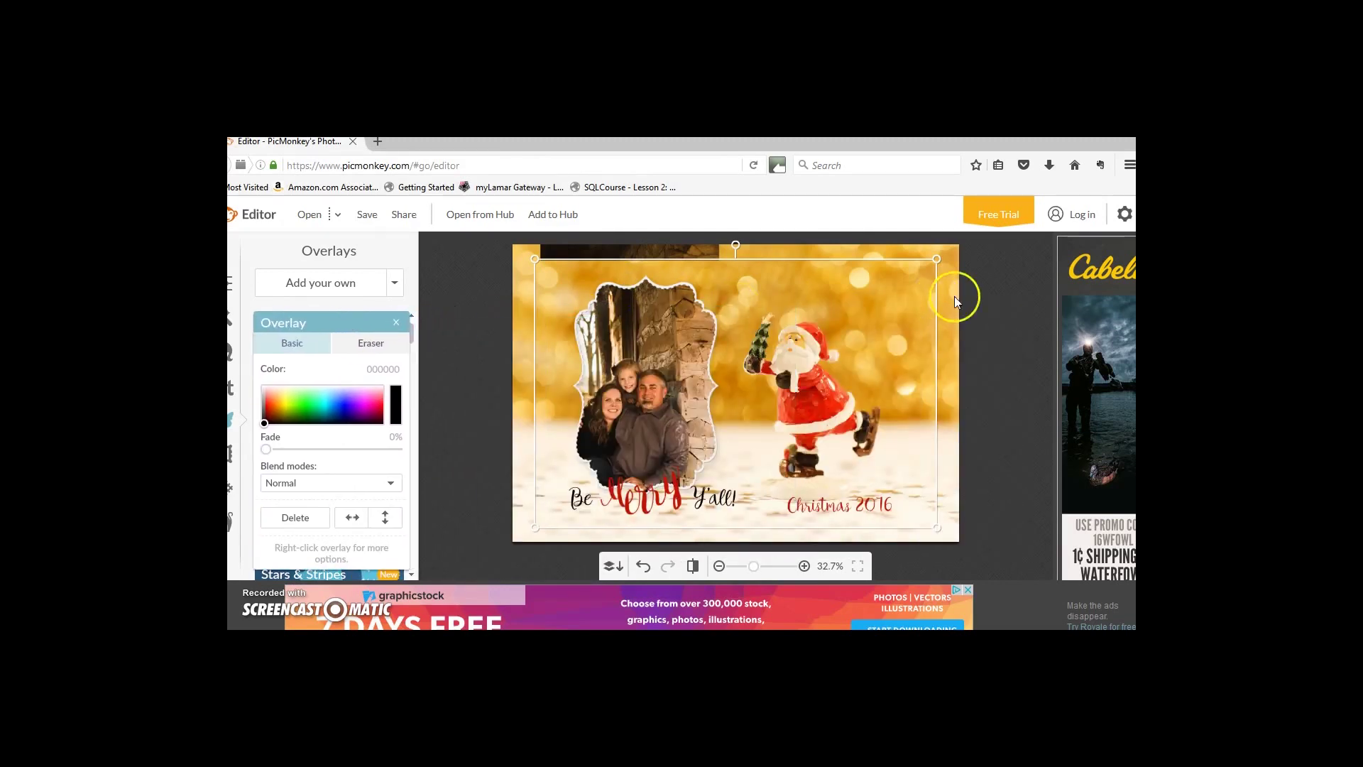
pyautogui.moveTo(937, 261); pyautogui.dragTo(960, 242)
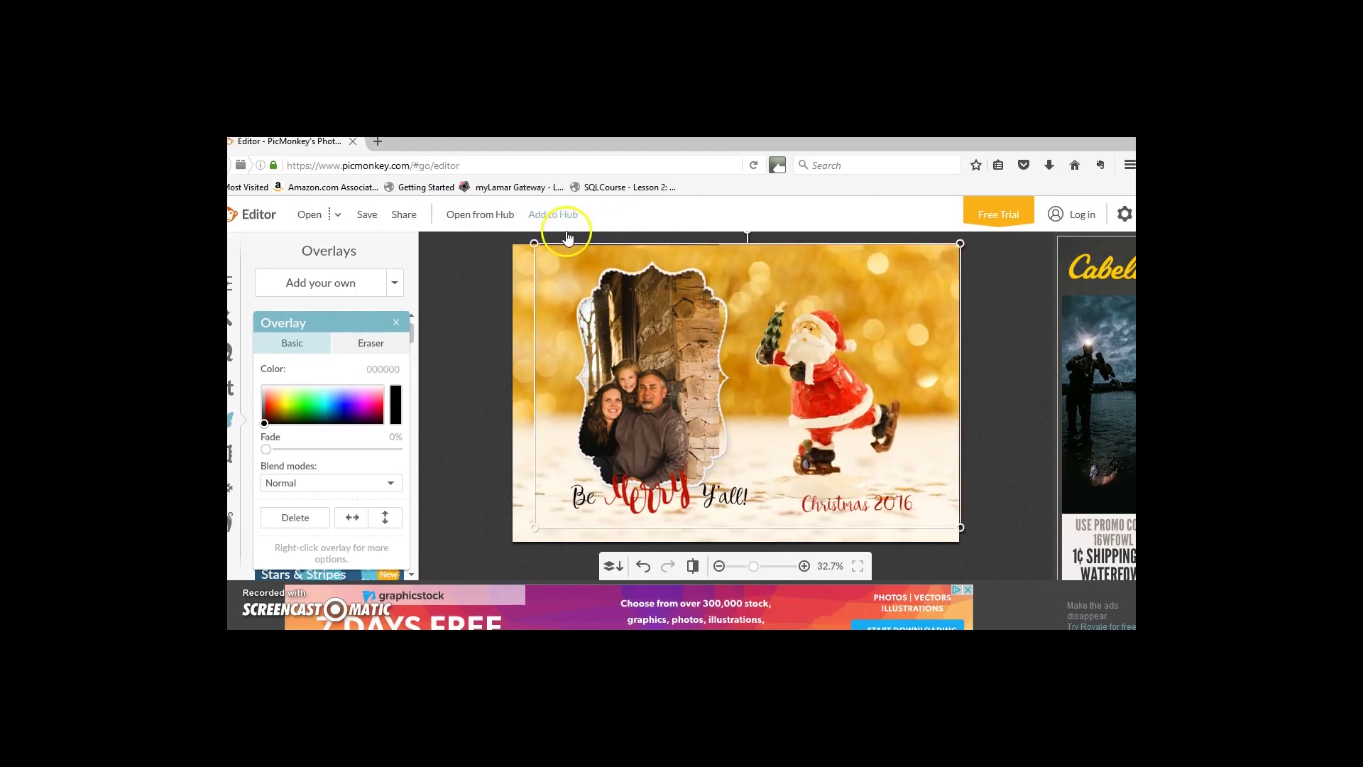
pyautogui.click(534, 529)
pyautogui.moveTo(536, 528); pyautogui.dragTo(512, 541)
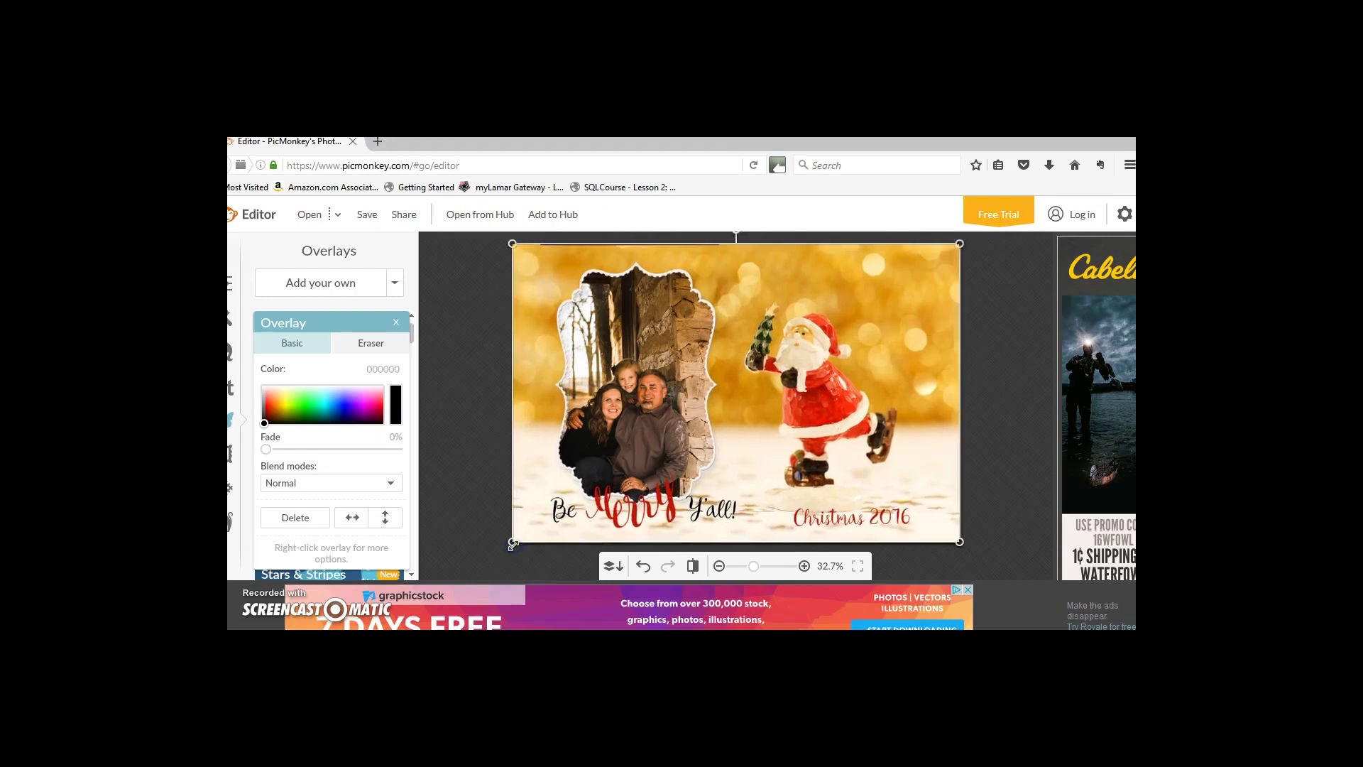
pyautogui.click(803, 378)
pyautogui.moveTo(803, 381); pyautogui.dragTo(796, 377)
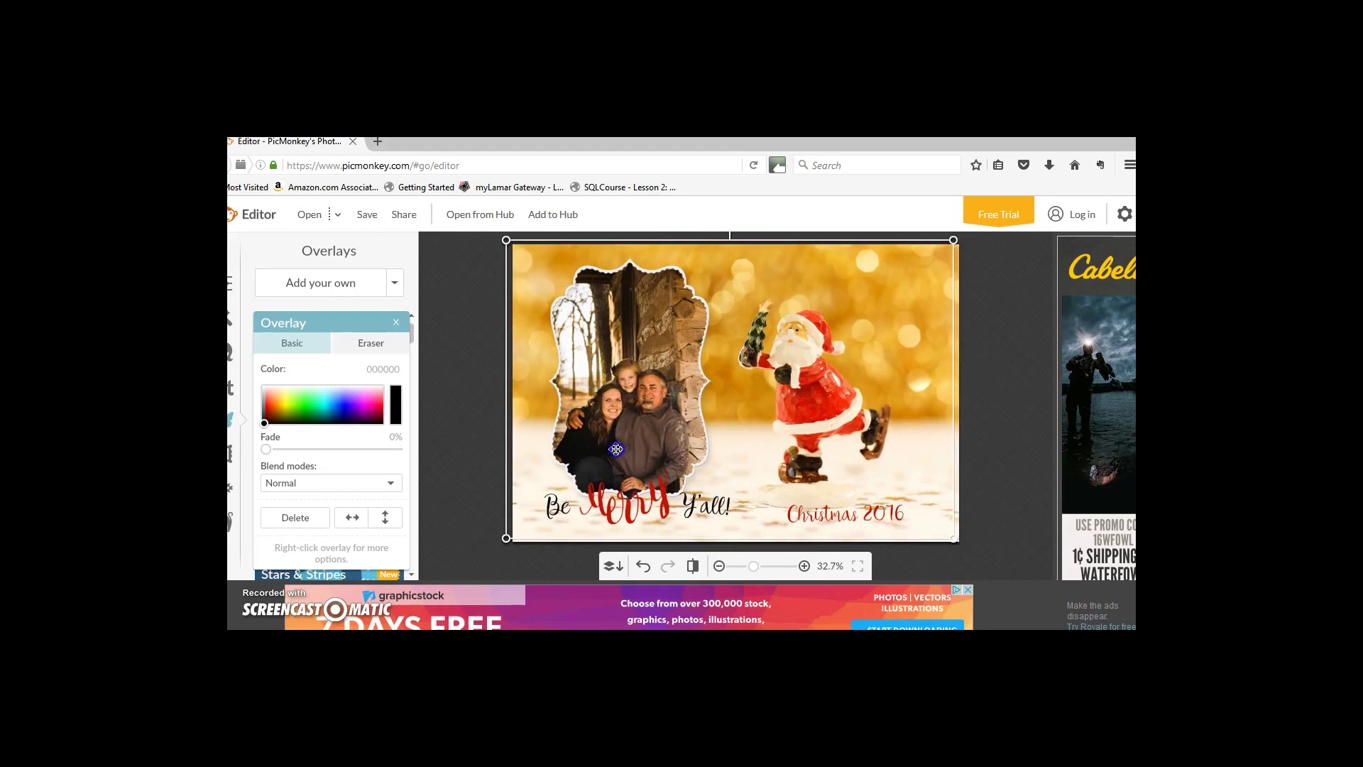
pyautogui.moveTo(616, 449); pyautogui.dragTo(618, 449)
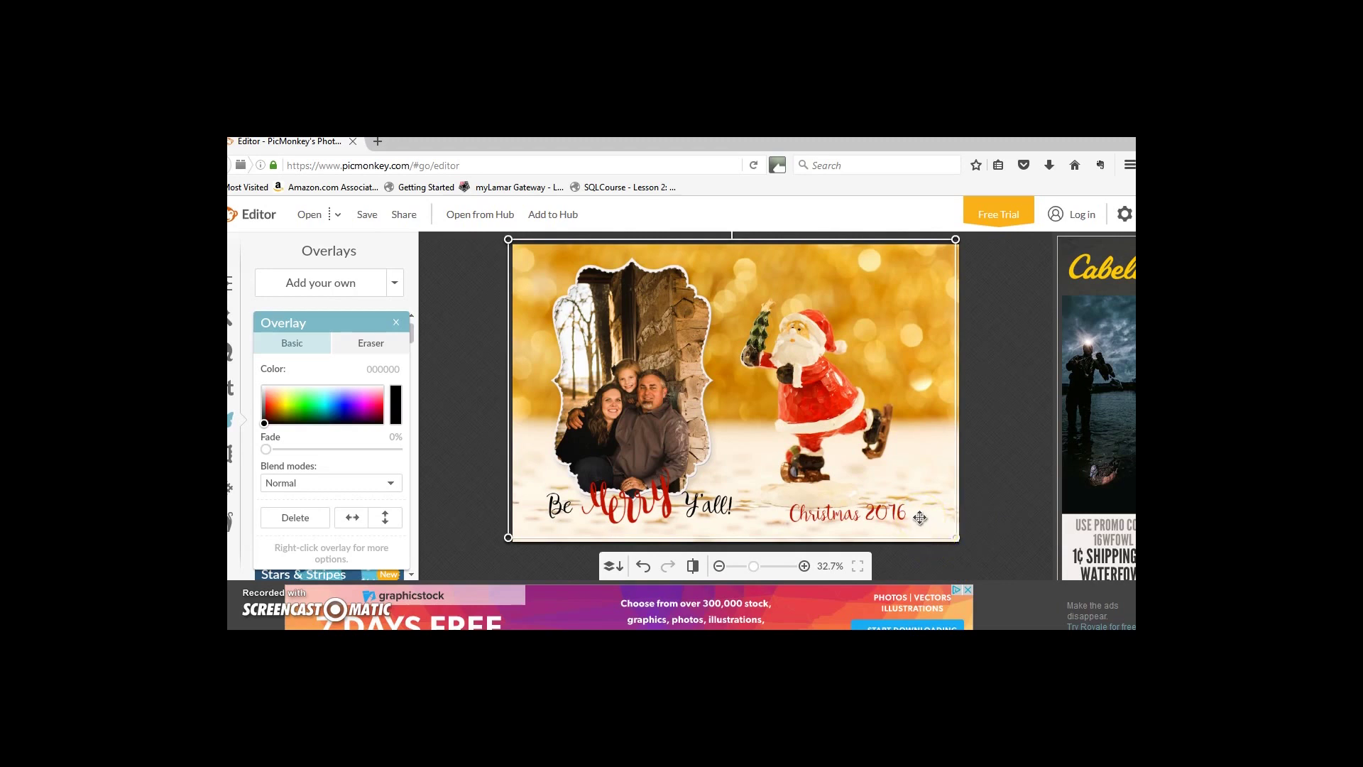
pyautogui.moveTo(920, 517); pyautogui.dragTo(927, 521)
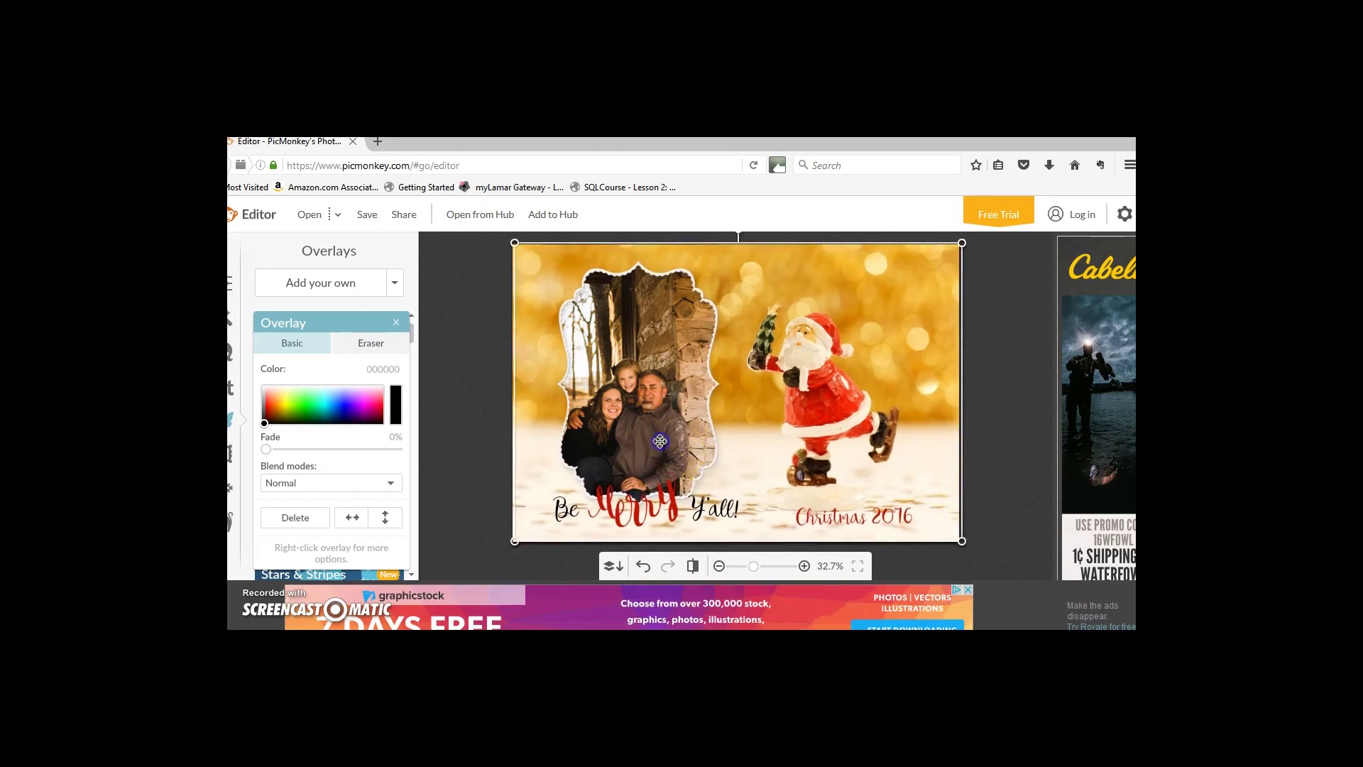
# Shift the family photo right so it sits inside the frame, then deselect everything
pyautogui.click(465, 464)
pyautogui.click(623, 454)
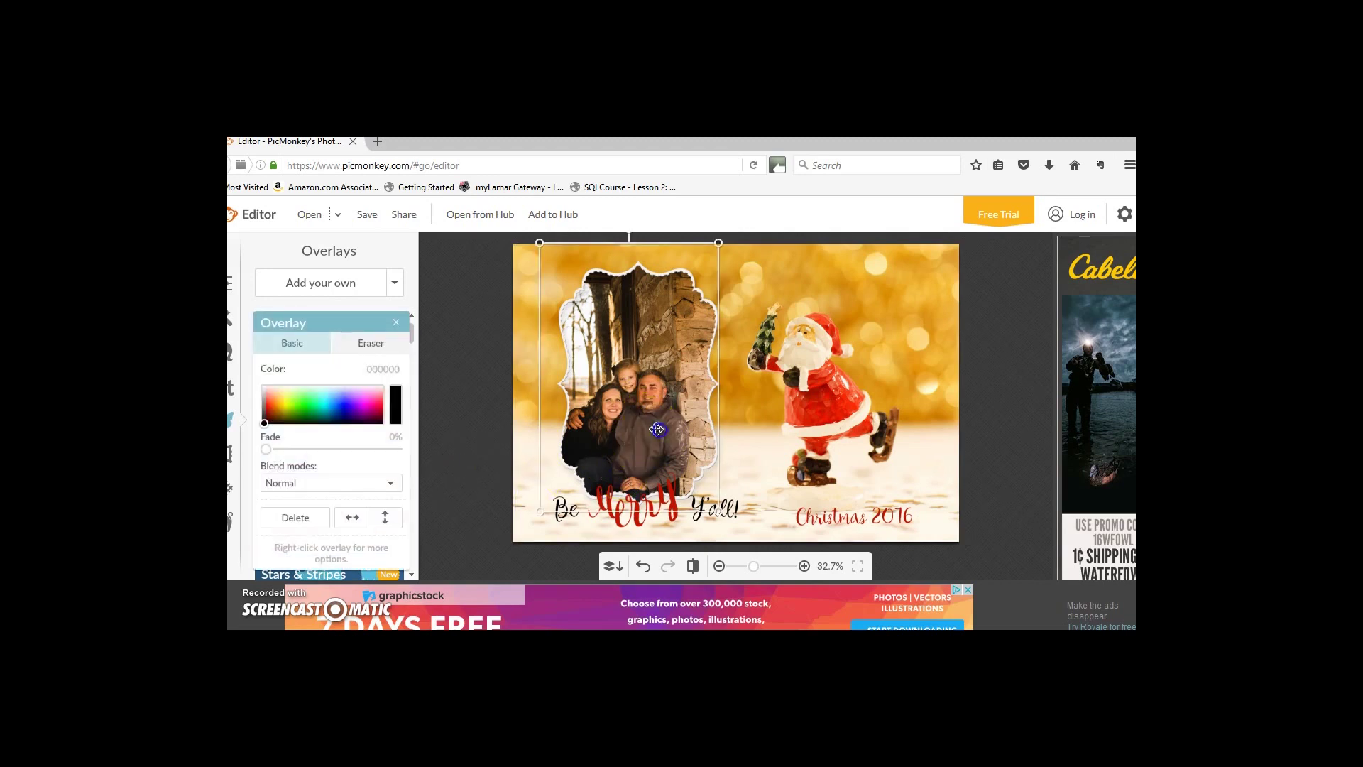
pyautogui.moveTo(656, 427); pyautogui.dragTo(667, 420)
pyautogui.click(940, 503)
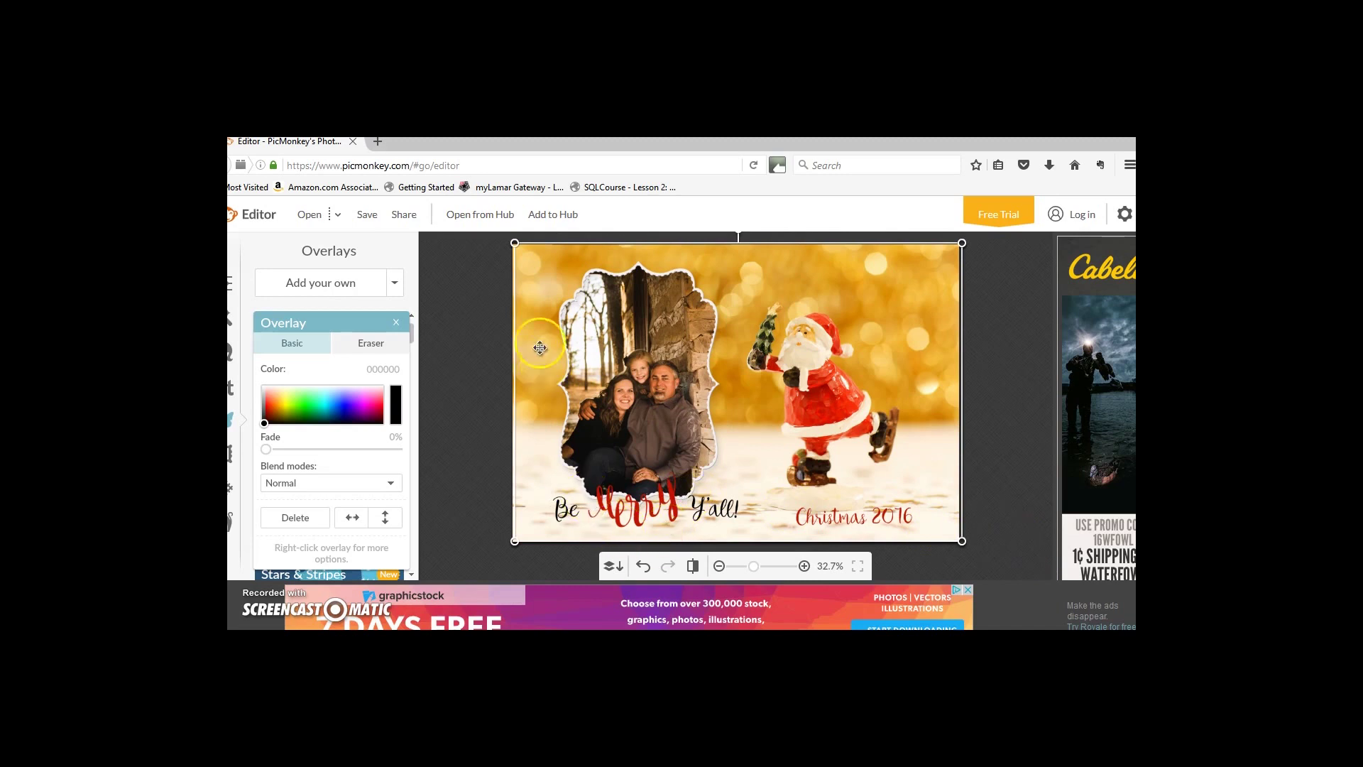
pyautogui.click(465, 345)
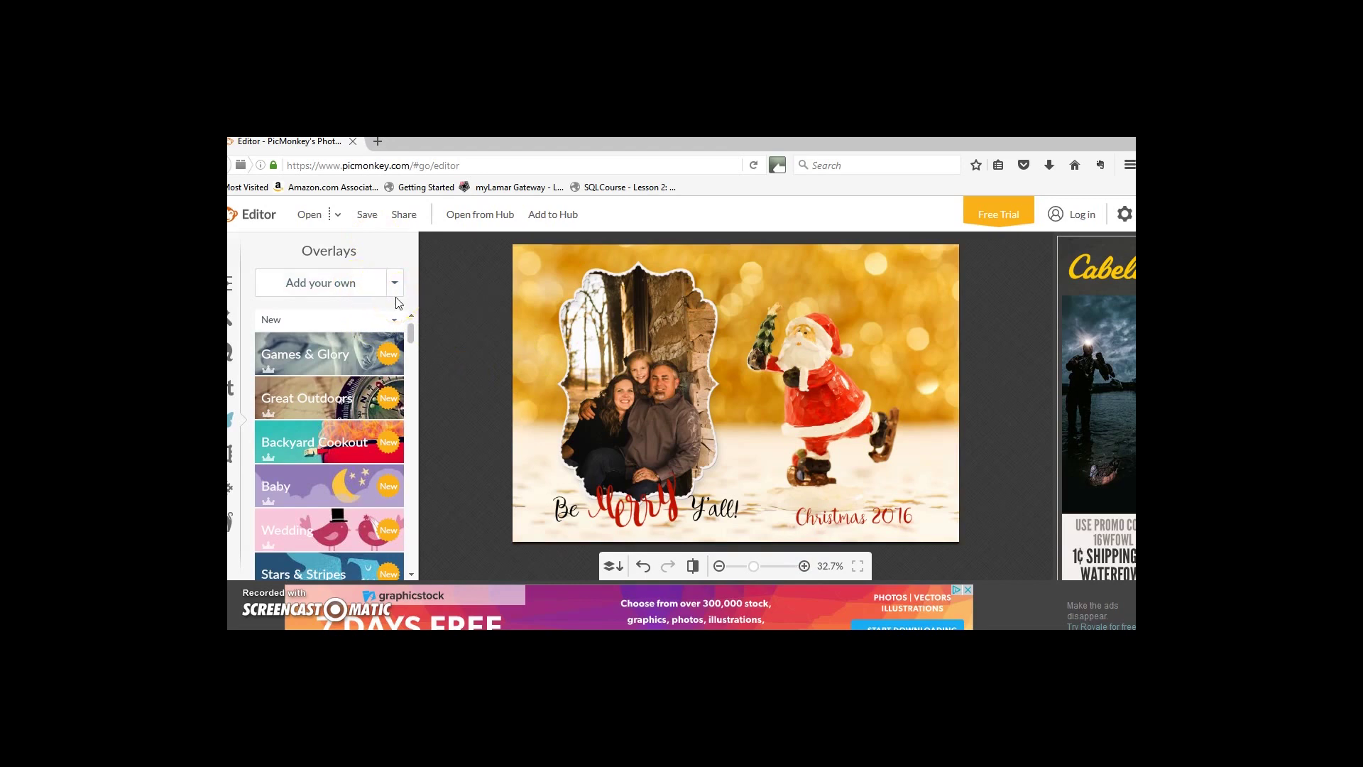
pyautogui.click(395, 213)
# Compare the Roger, Pierce and Sean save qualities and settle on Pierce
pyautogui.click(369, 215)
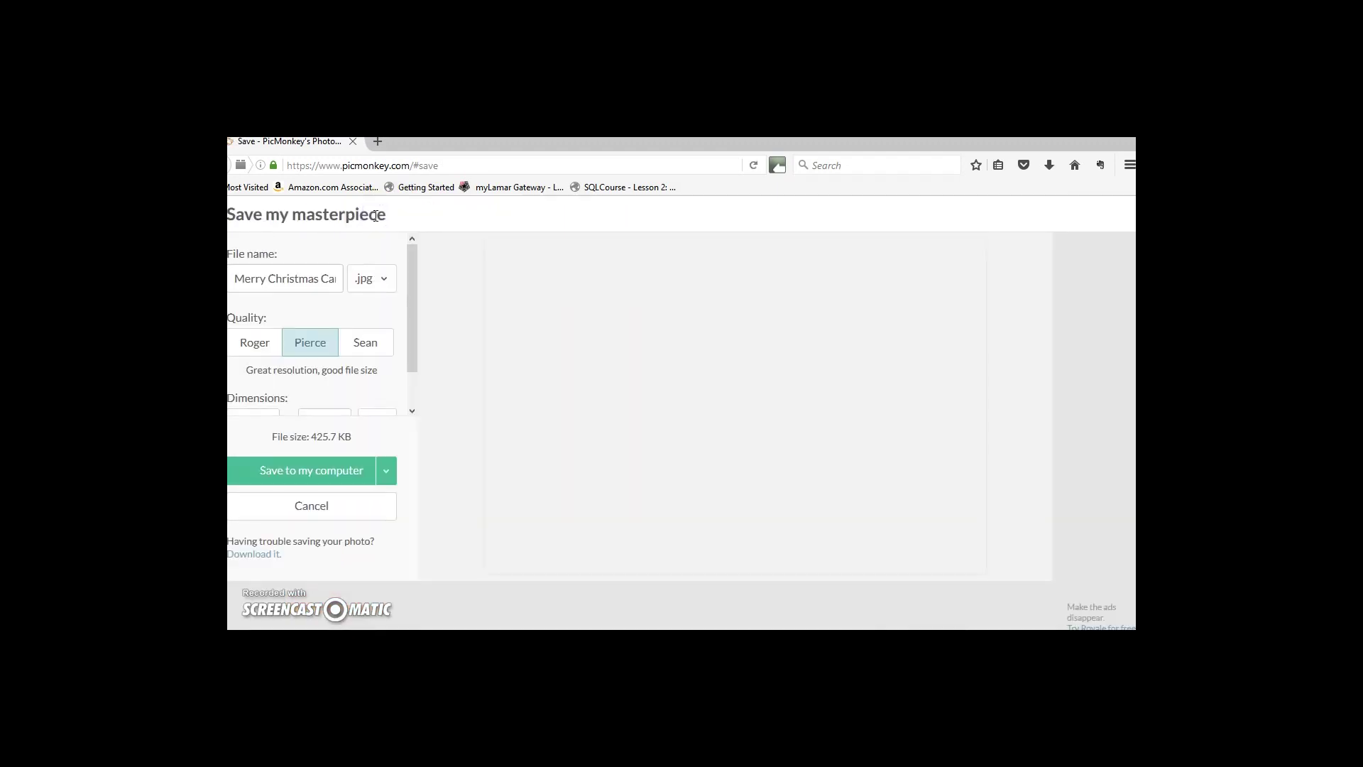
pyautogui.click(258, 348)
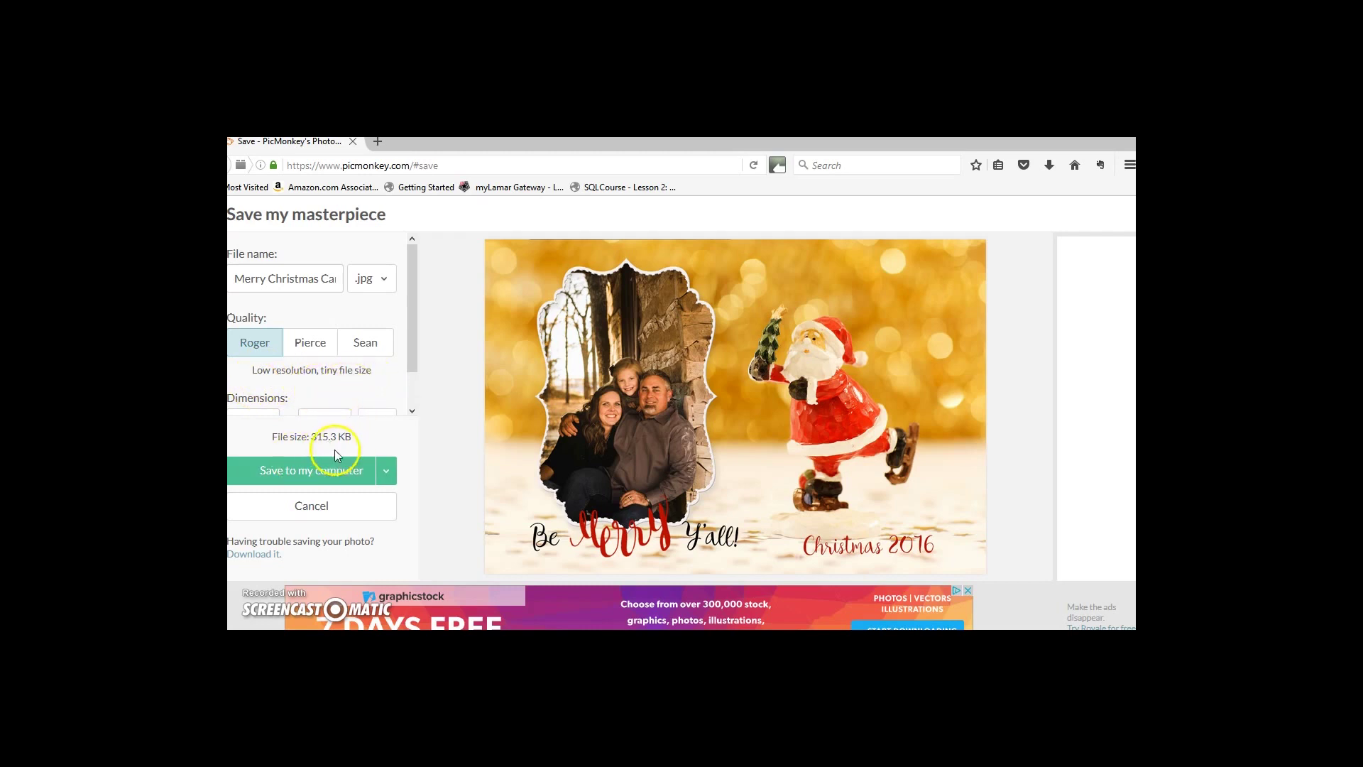
pyautogui.click(312, 342)
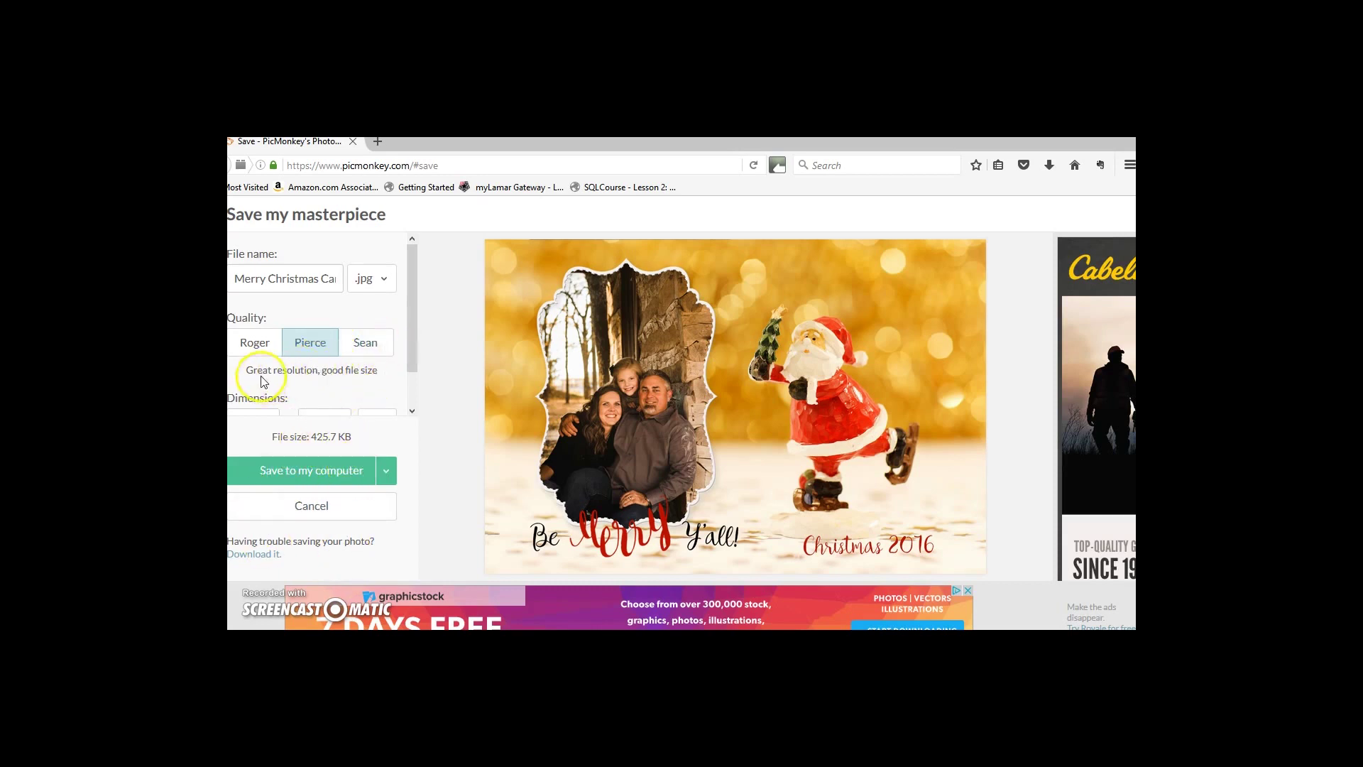
pyautogui.click(363, 345)
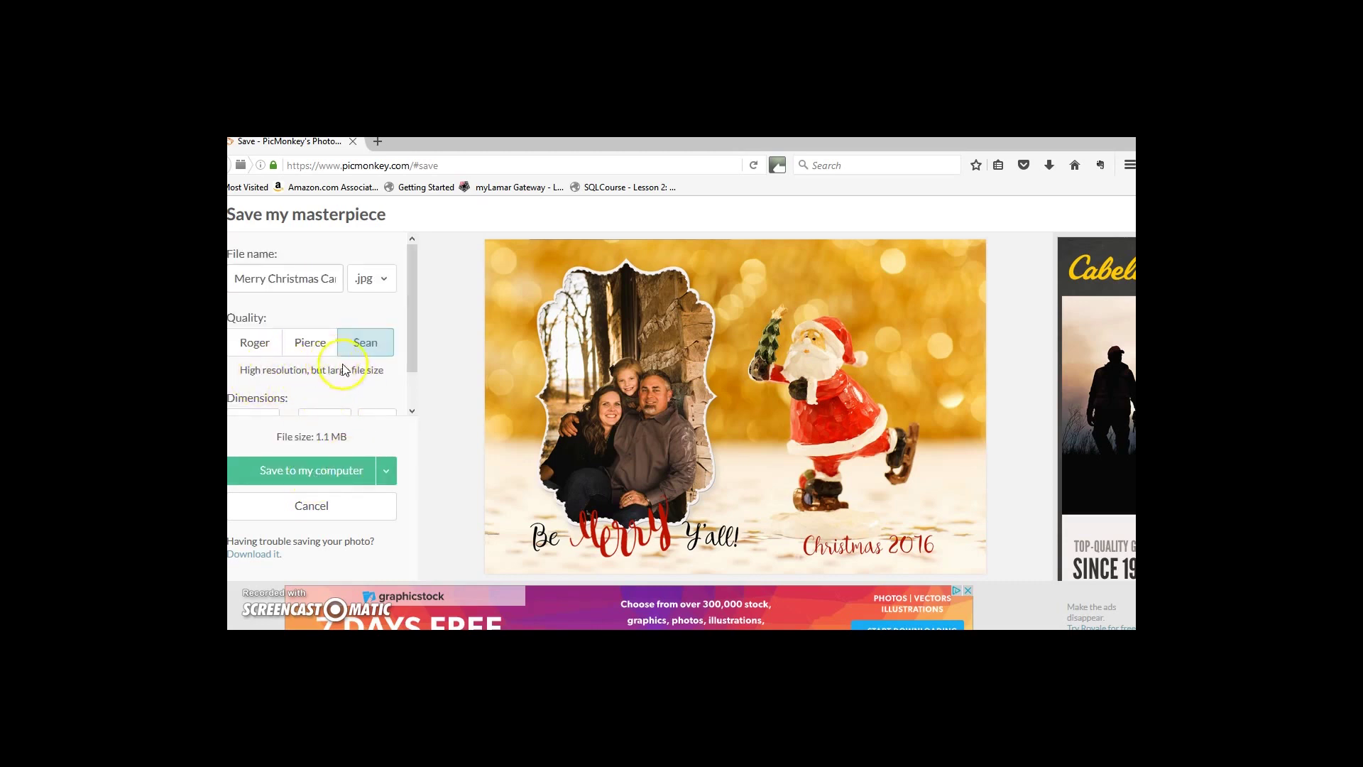
pyautogui.click(313, 346)
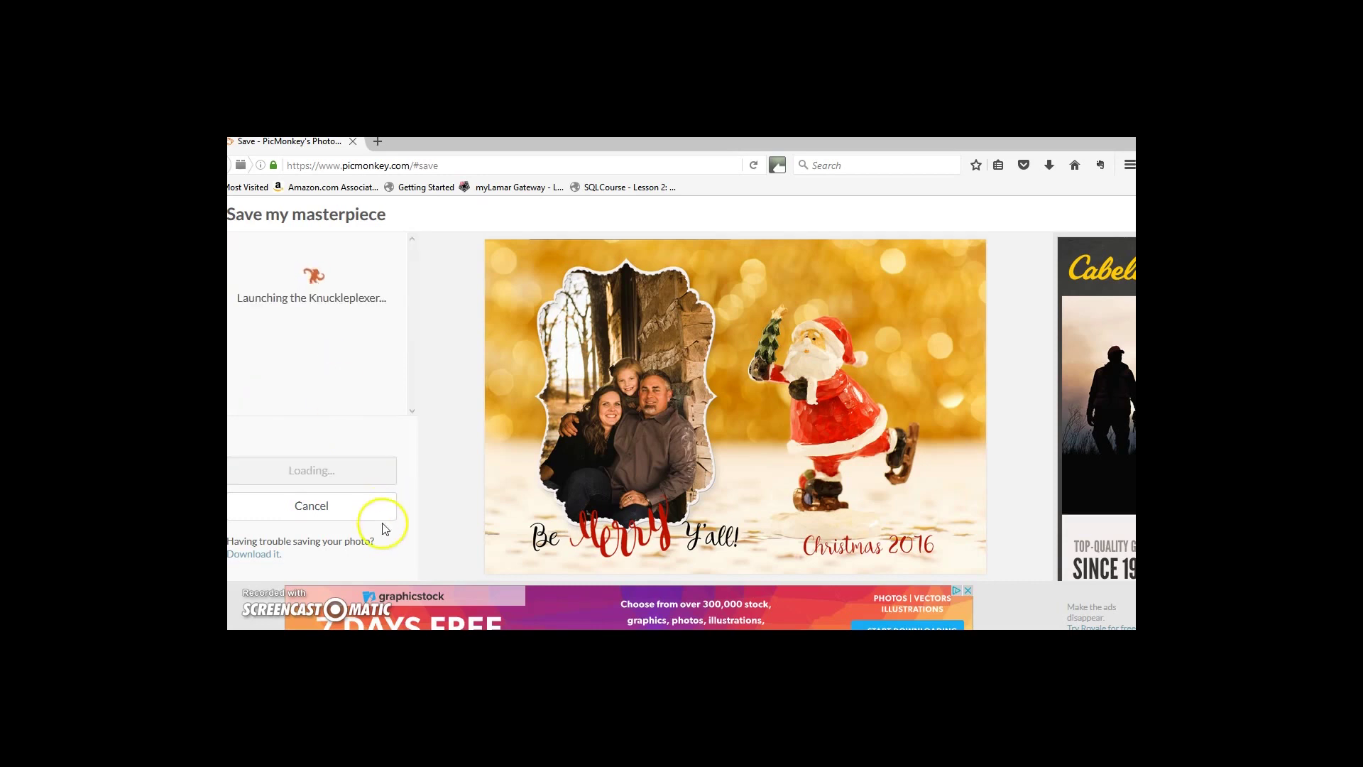
# Name the file 'Christmas Card Santa 1' and keep the .jpg format
pyautogui.click(317, 283)
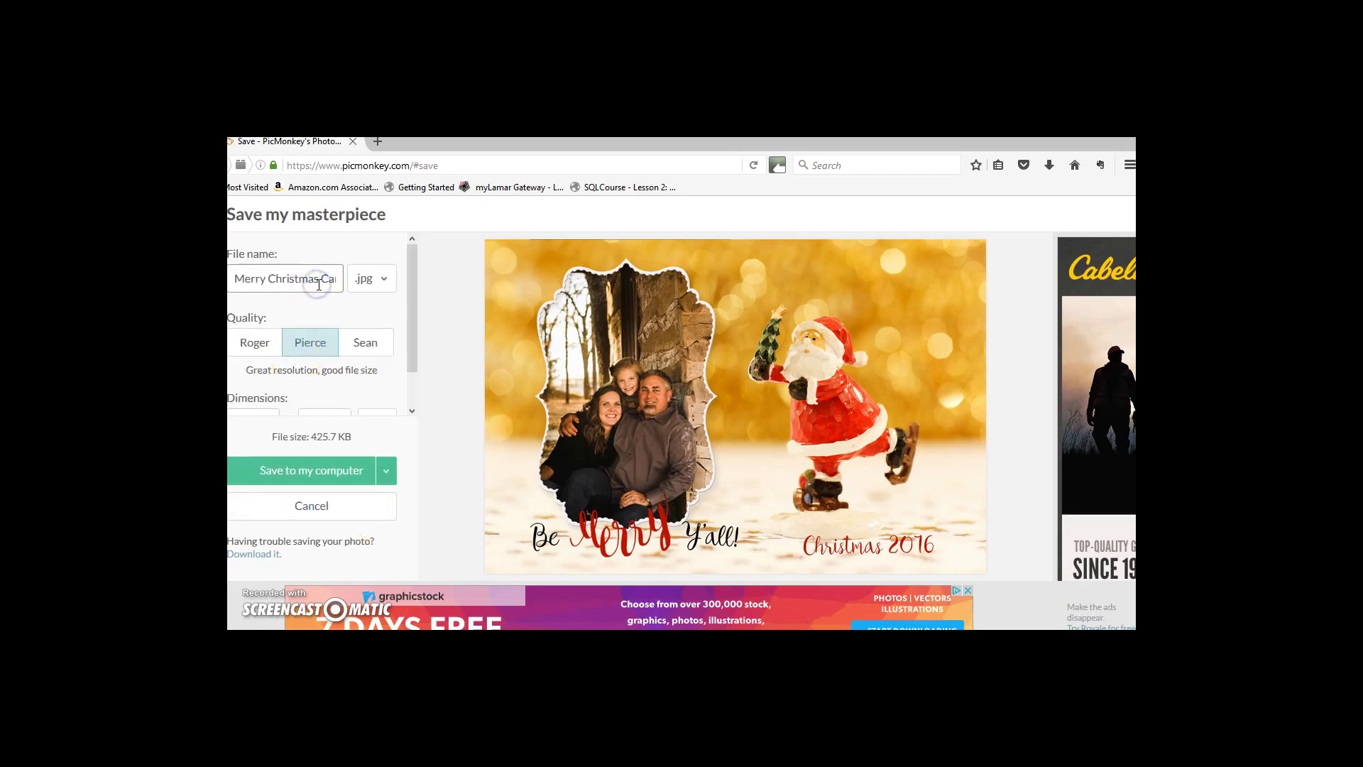
pyautogui.tripleClick(319, 284)
pyautogui.write('Chr')
pyautogui.write('istmas Card Santa 1')
pyautogui.click(383, 285)
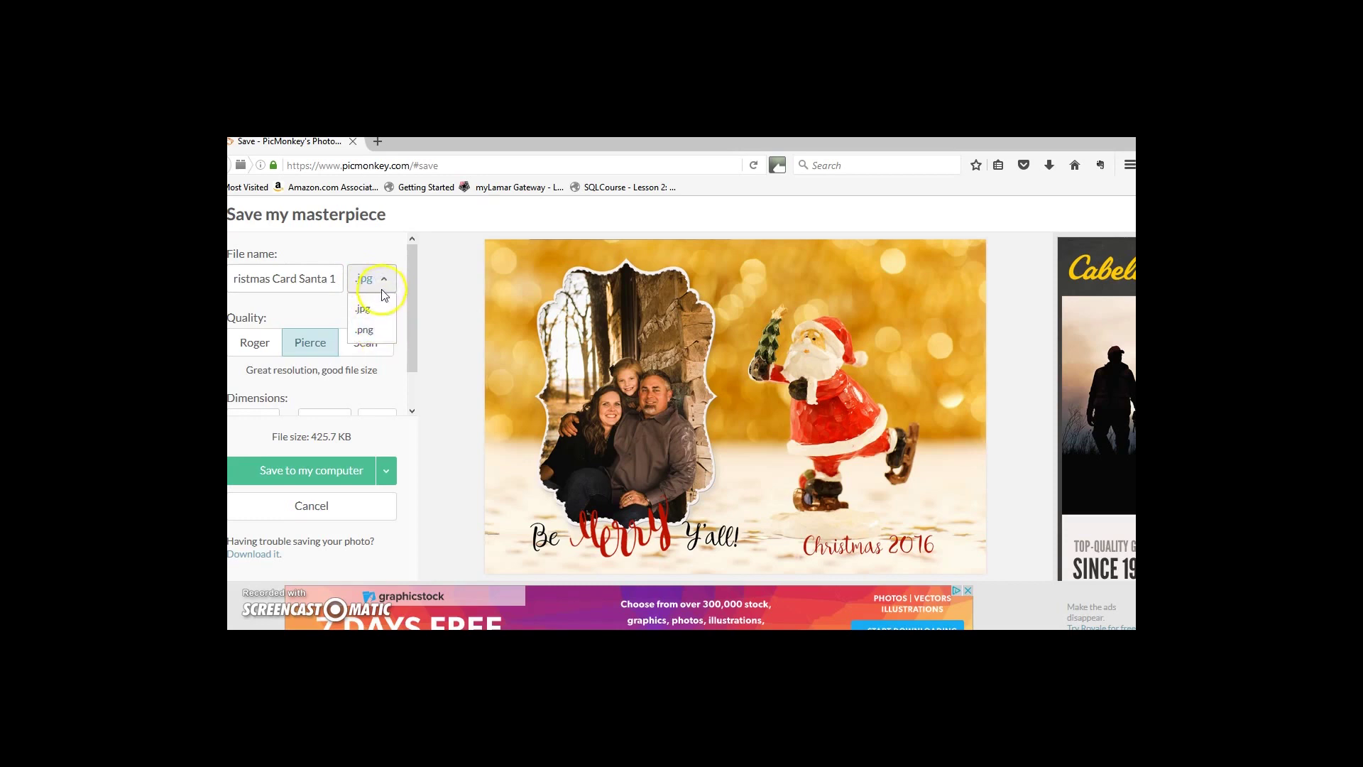
pyautogui.click(383, 283)
pyautogui.click(316, 471)
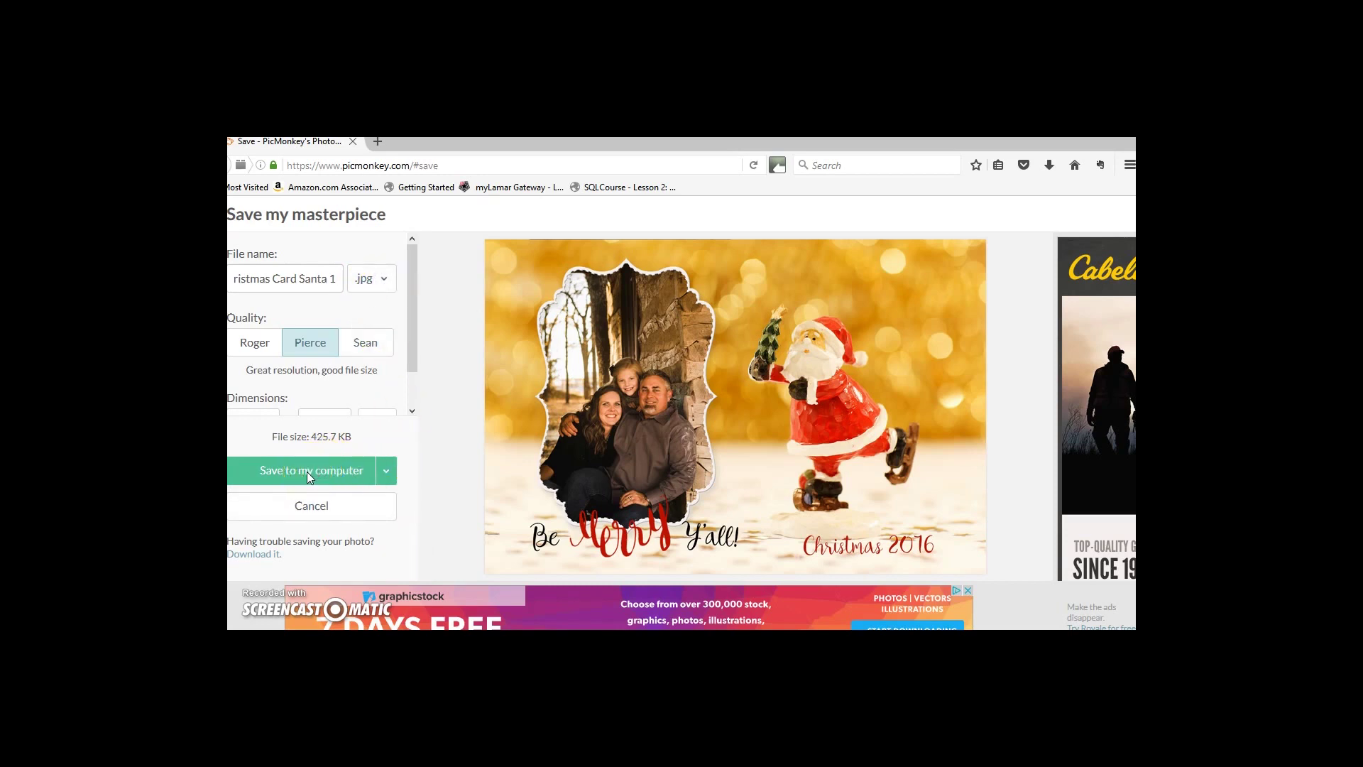
pyautogui.click(260, 557)
# Save the card to the computer, choosing the Pictures library as the location
pyautogui.click(267, 561)
pyautogui.click(266, 558)
pyautogui.click(296, 474)
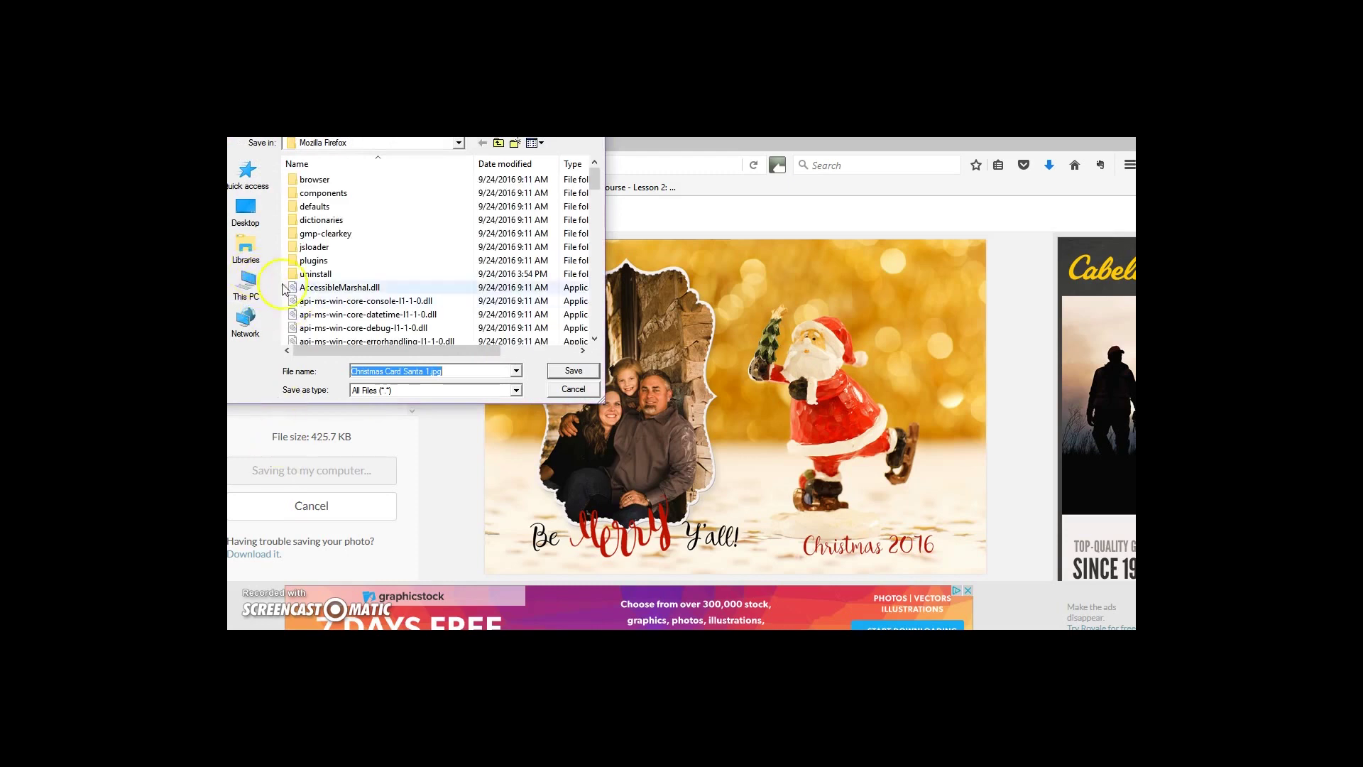
pyautogui.click(314, 182)
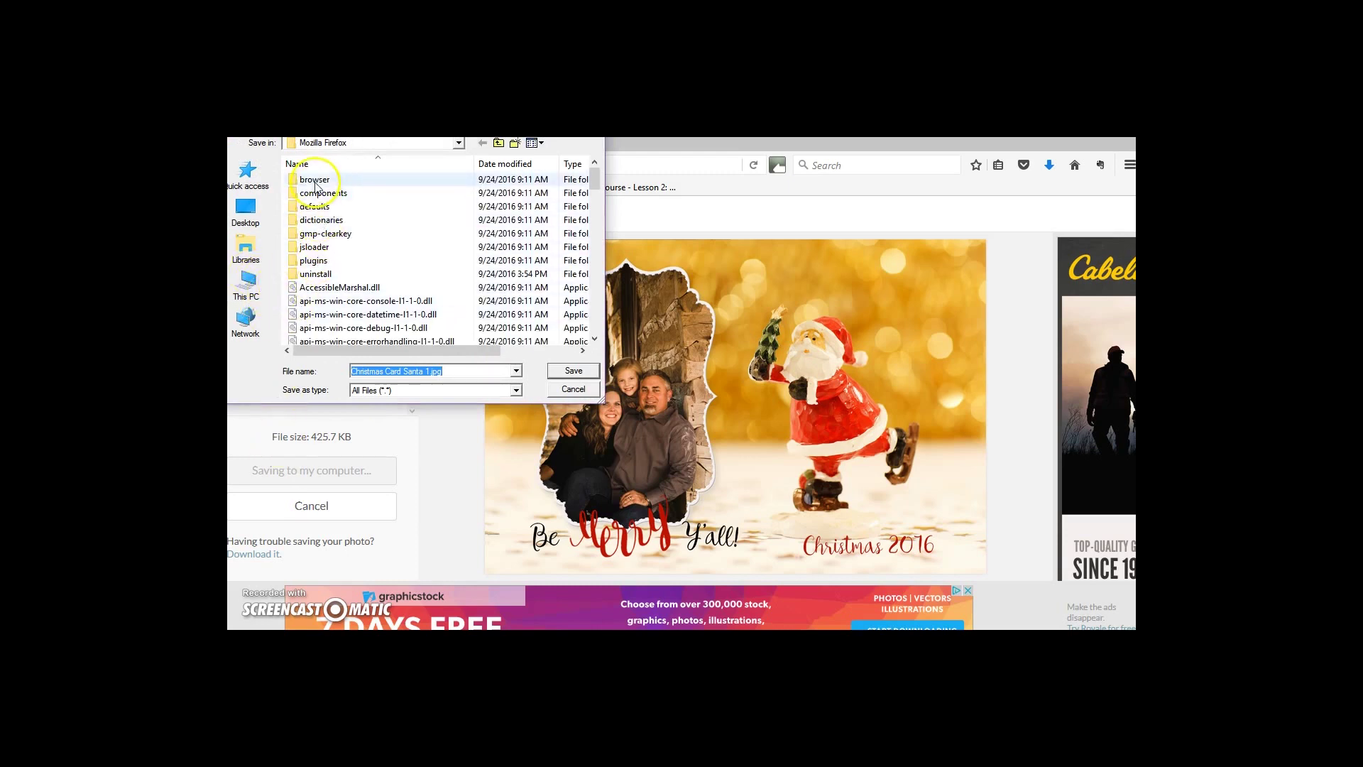
pyautogui.click(254, 245)
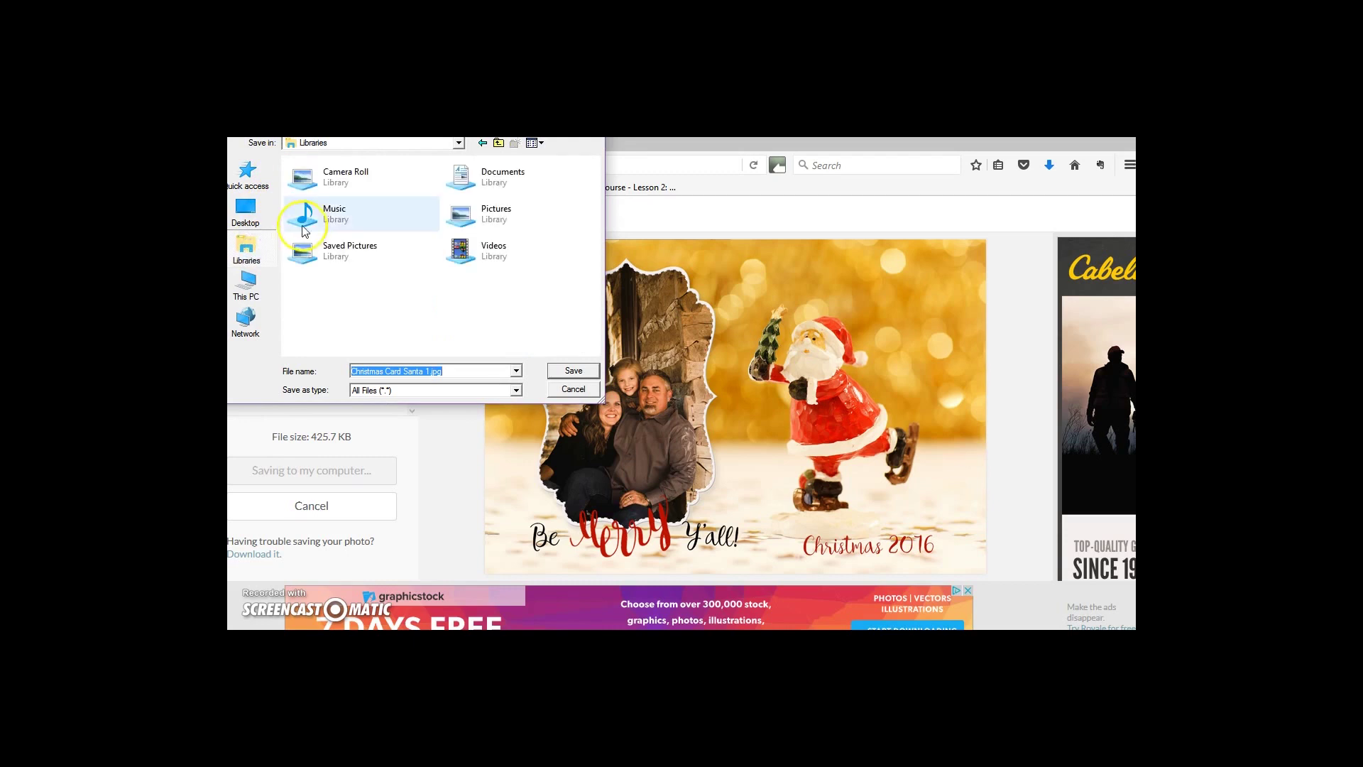
pyautogui.click(492, 224)
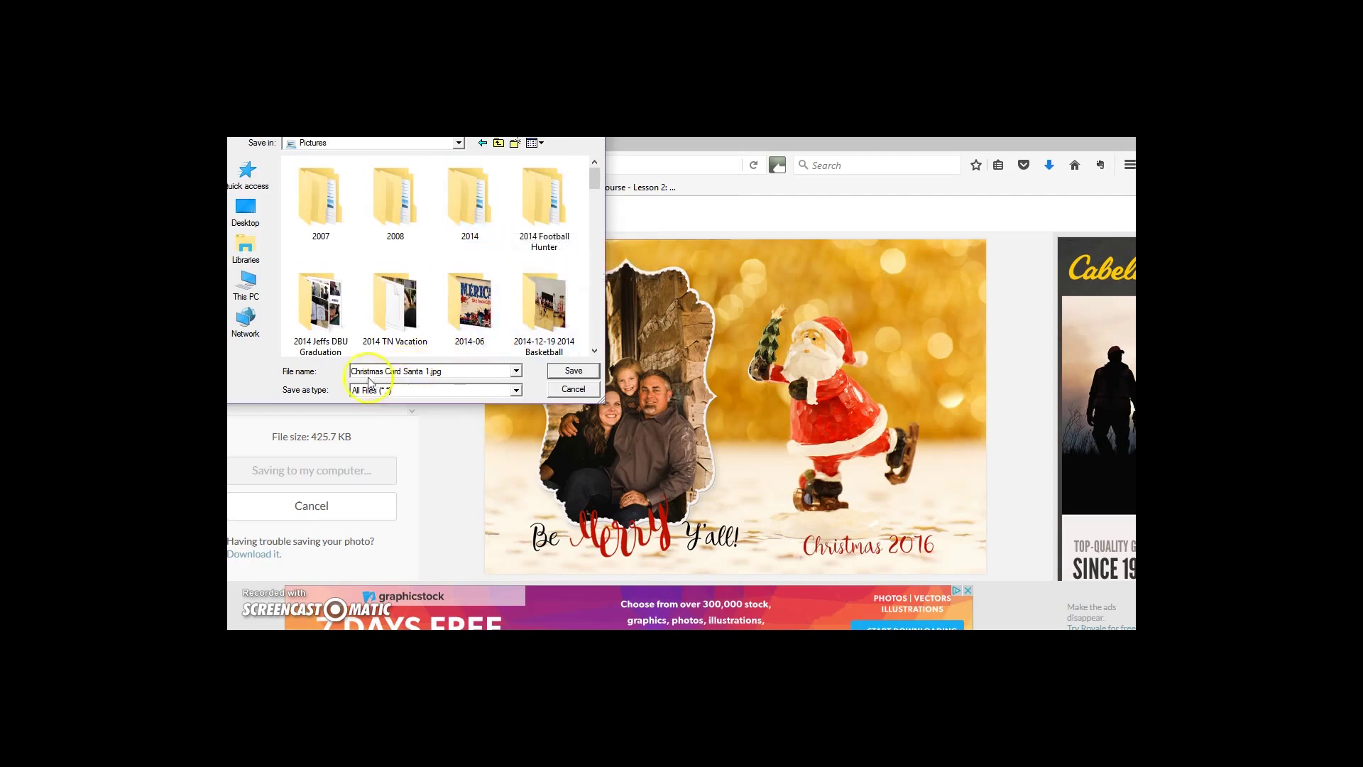
pyautogui.click(438, 376)
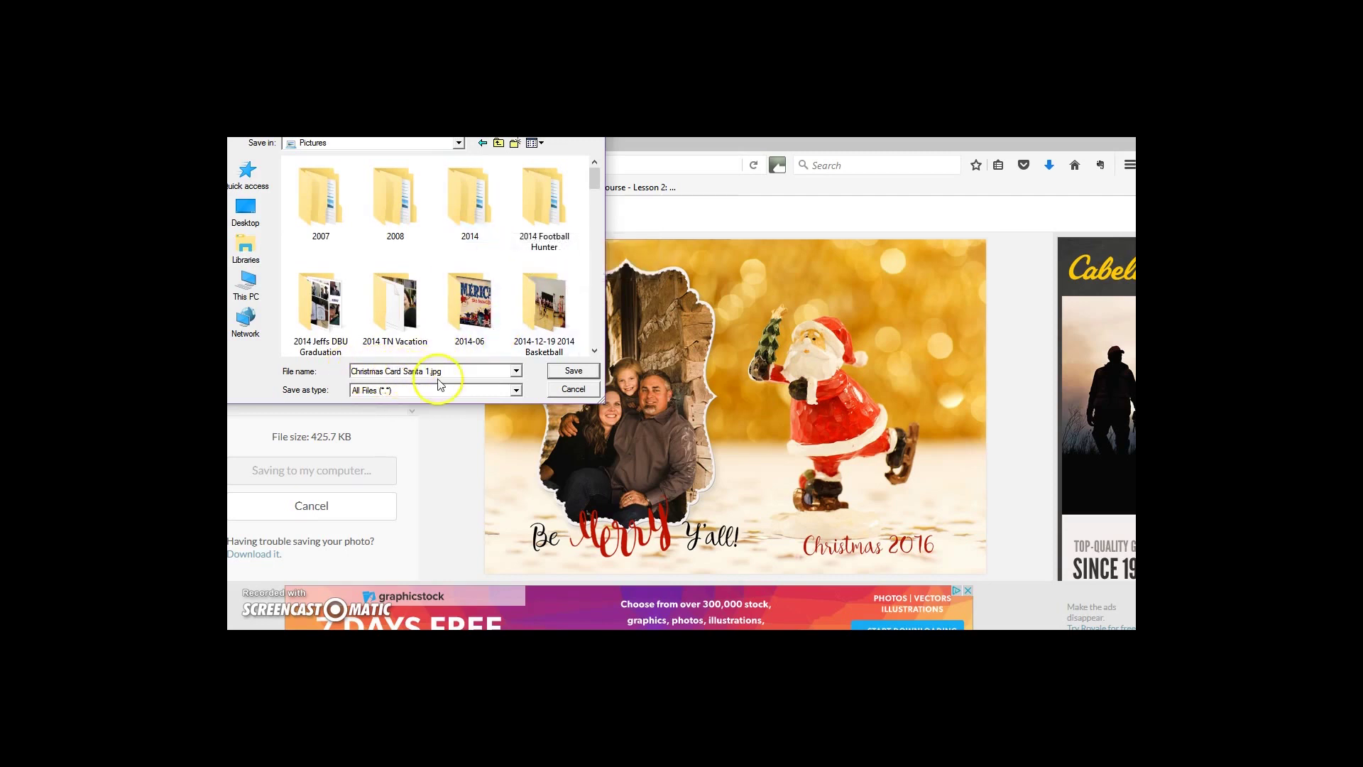
# Save the Santa card into Pictures and delete its card template overlay
pyautogui.click(566, 375)
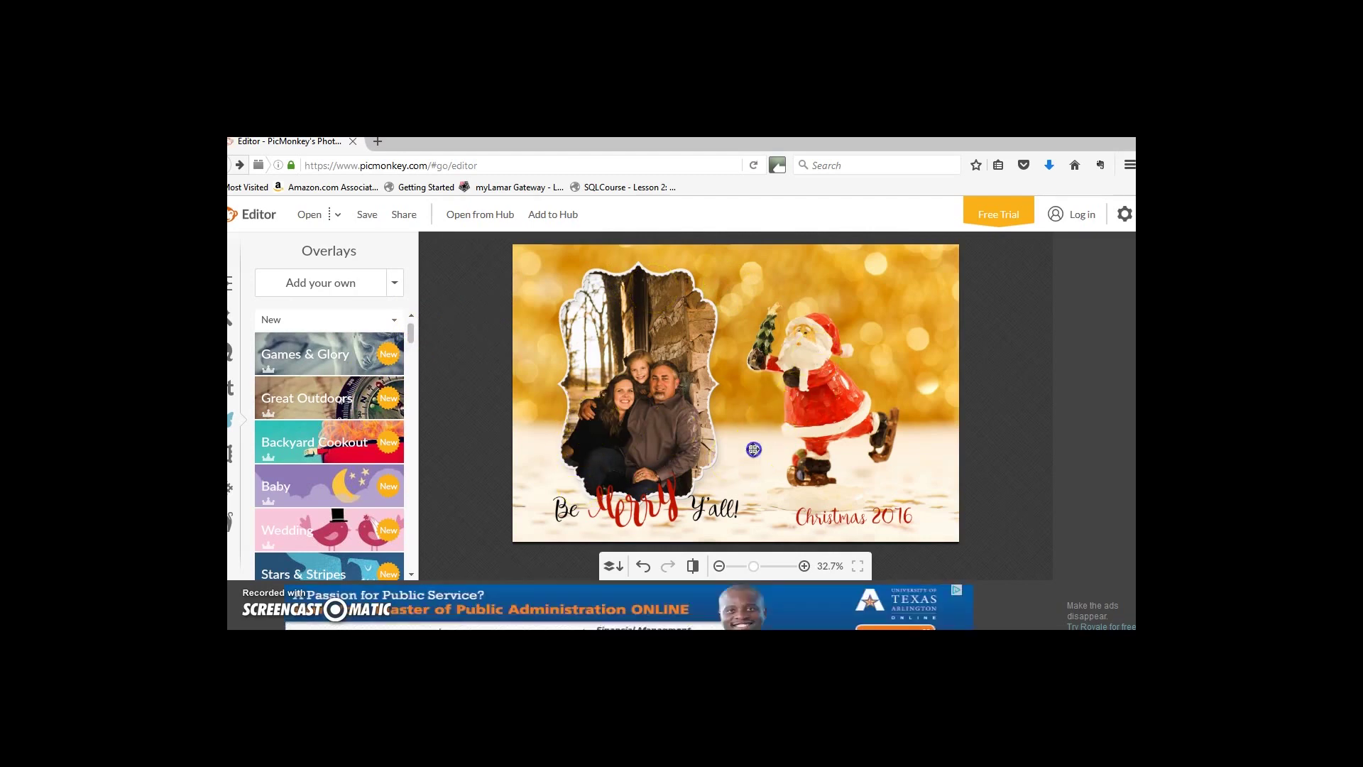
pyautogui.click(757, 447)
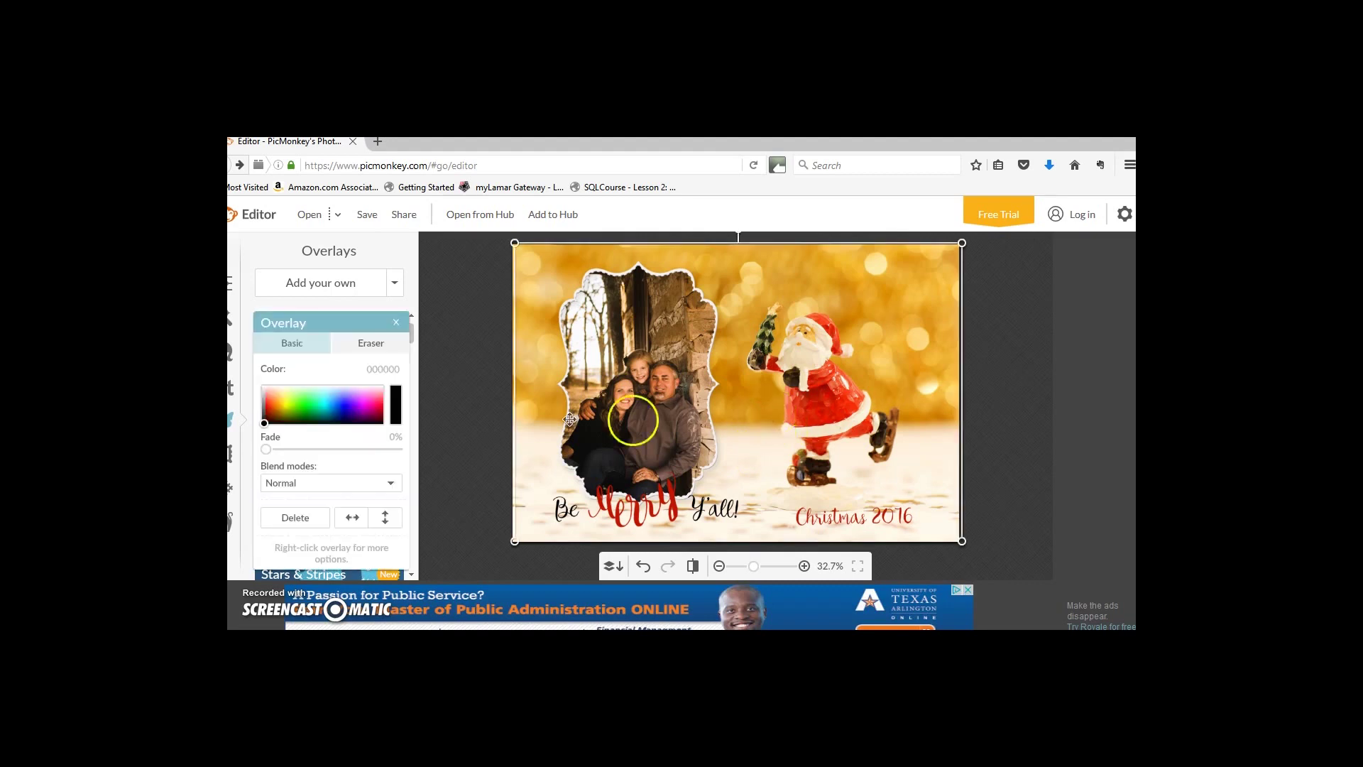
pyautogui.click(308, 519)
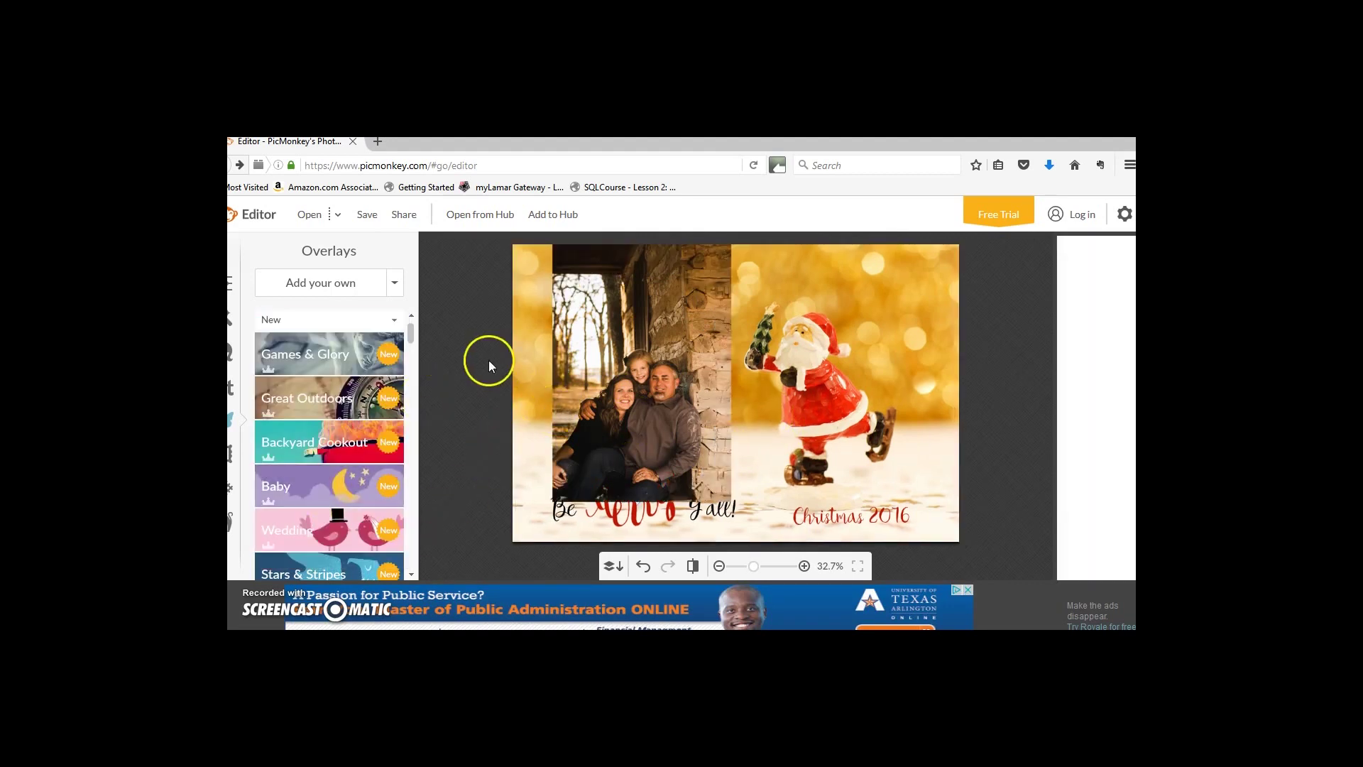
# Add 'Merry Christmas Snowman Card.png' as an overlay on the card
pyautogui.click(333, 286)
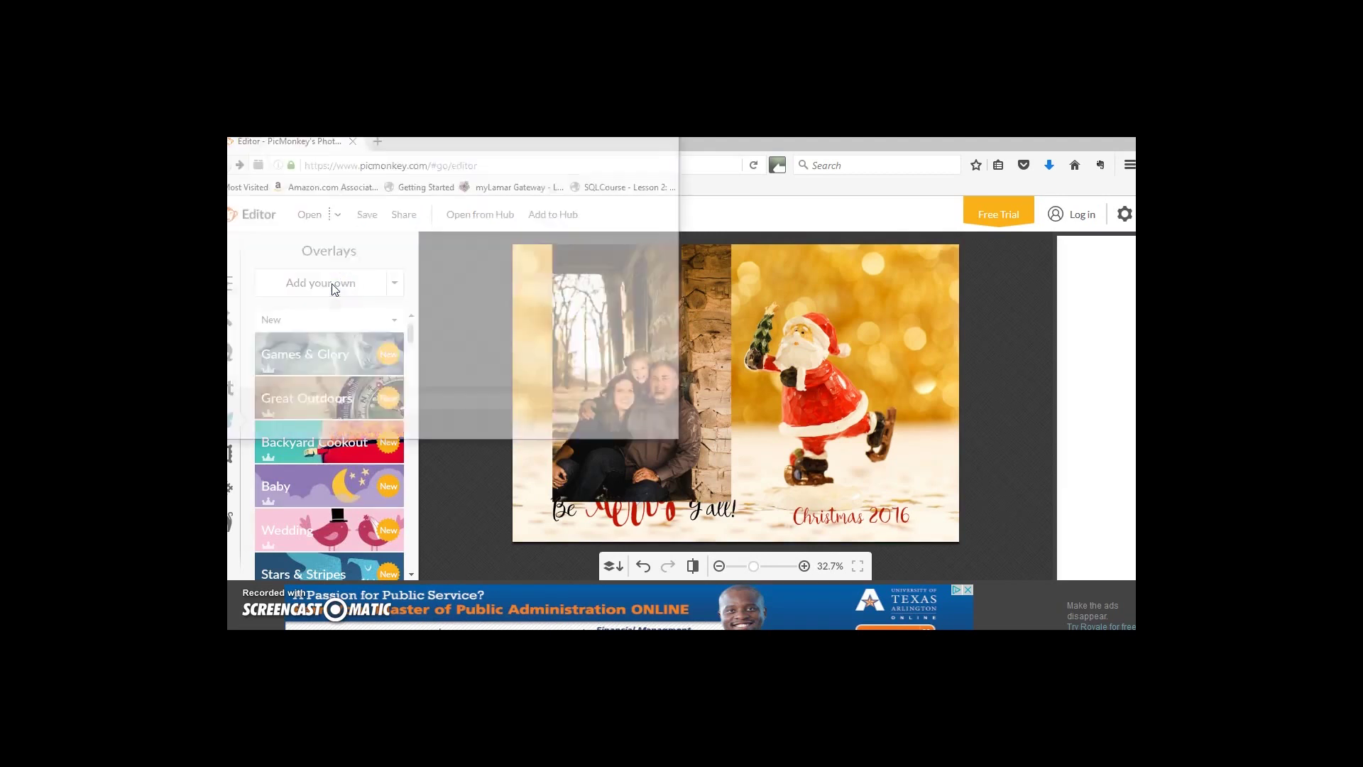
pyautogui.click(369, 348)
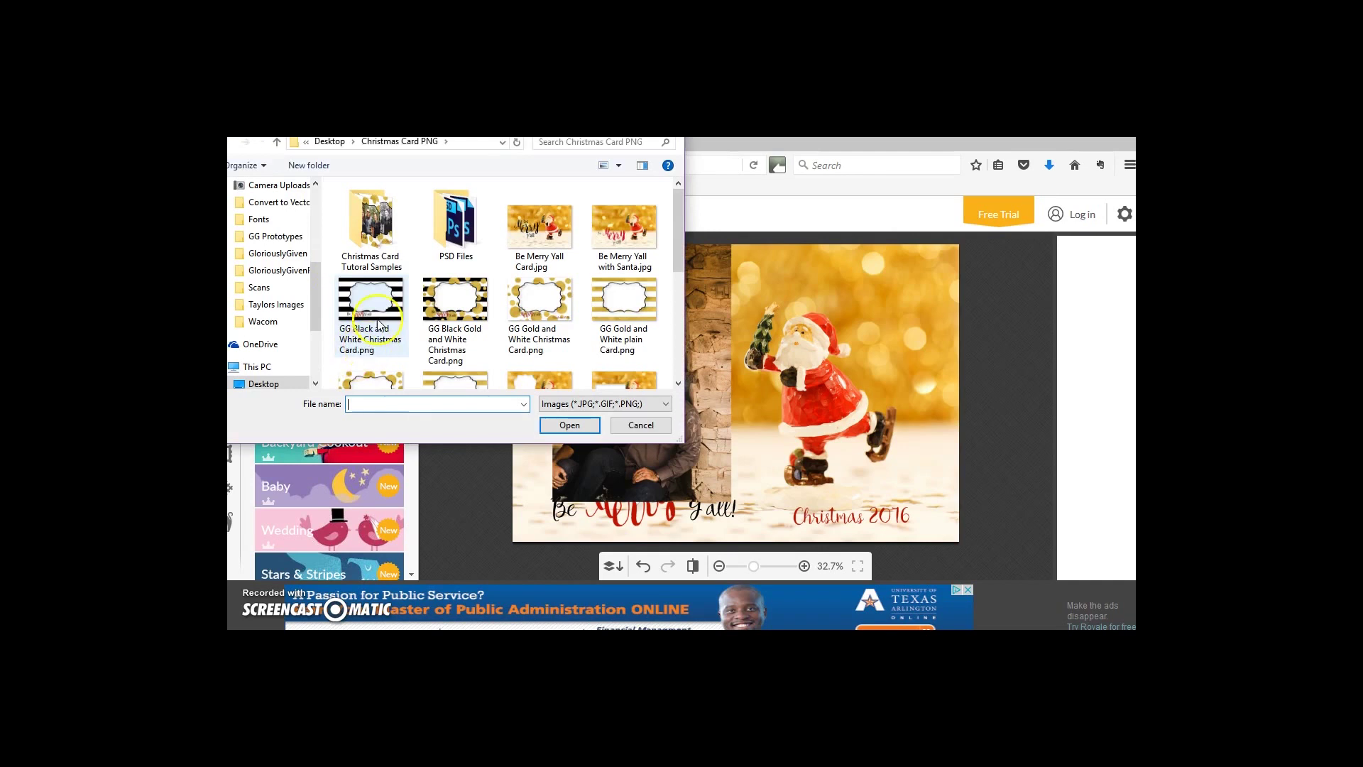
pyautogui.scroll(-3, 575, 352)
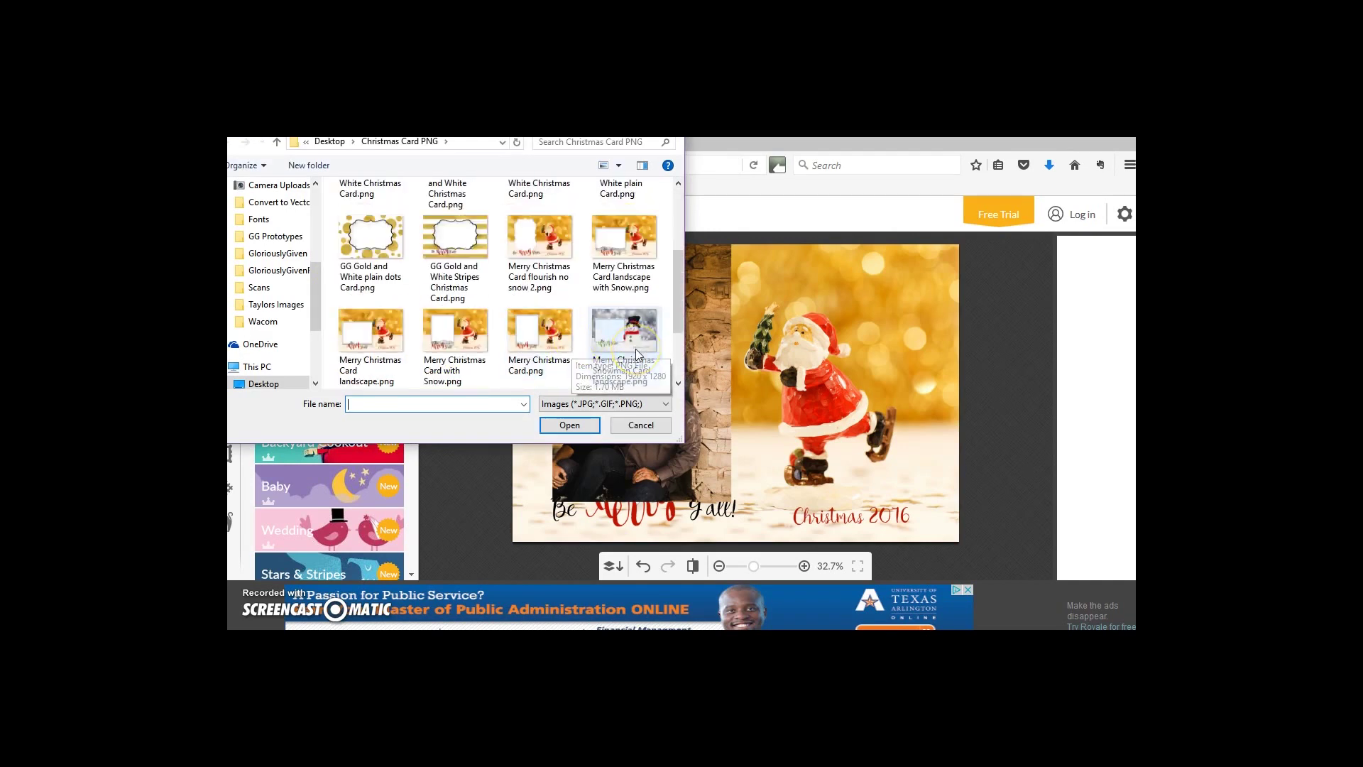
pyautogui.scroll(-1, 636, 348)
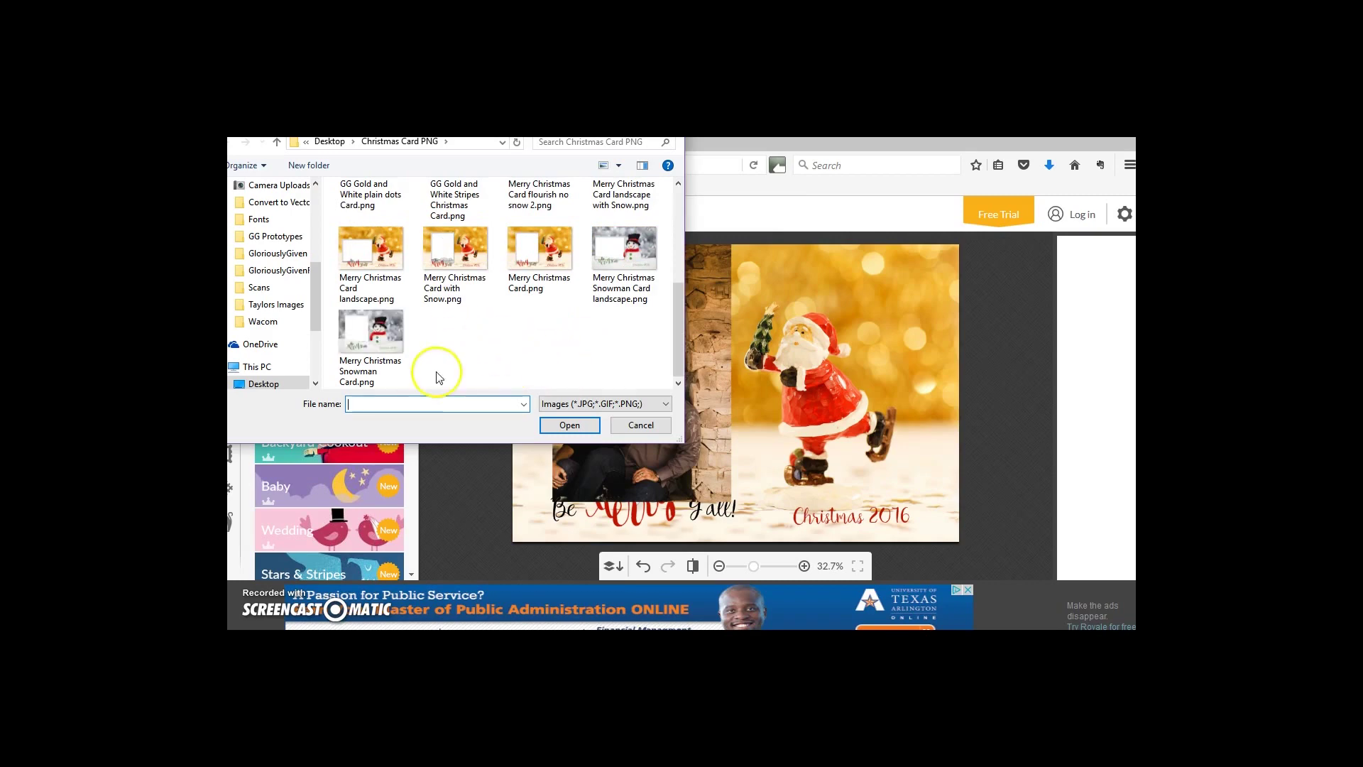
pyautogui.click(391, 340)
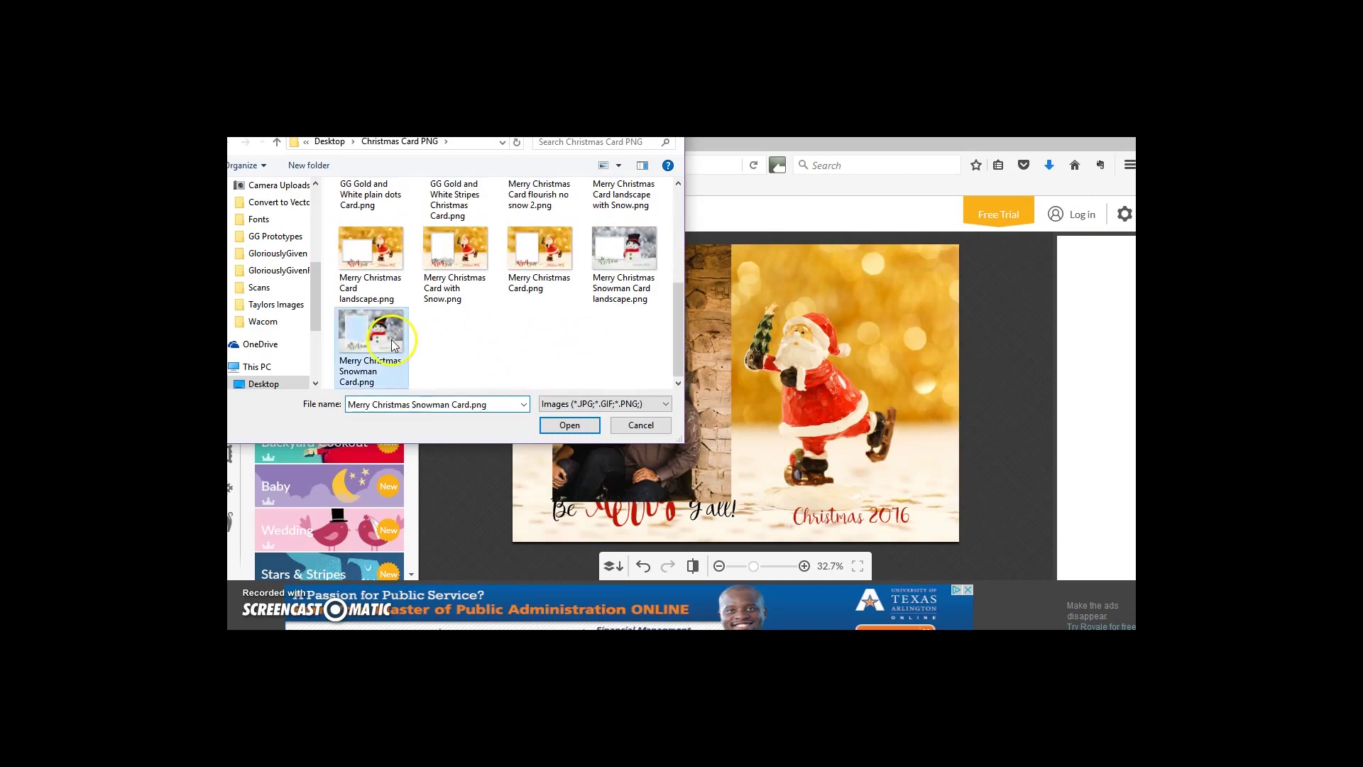
pyautogui.click(570, 425)
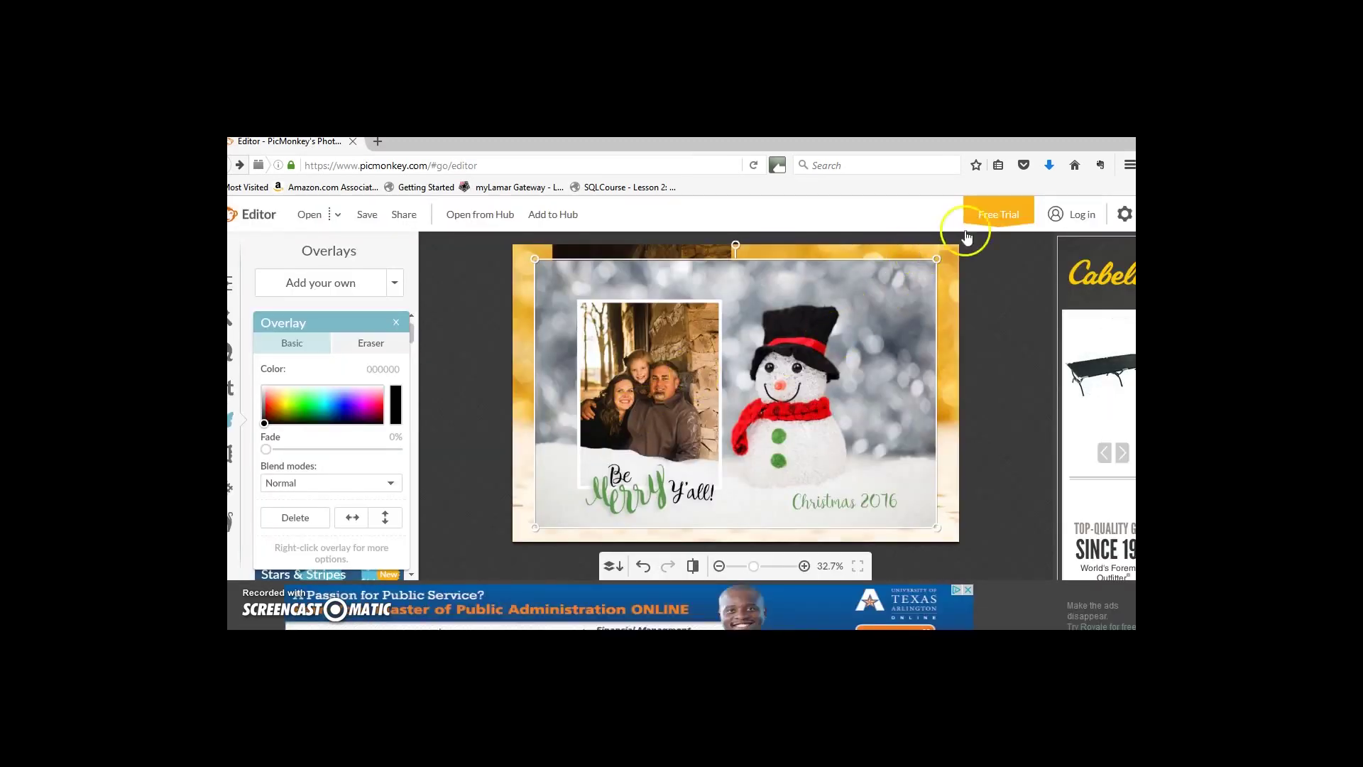
# Stretch the snowman card overlay out to the card's top-right, left and bottom edges
pyautogui.moveTo(942, 257)
pyautogui.mouseDown()
pyautogui.moveTo(984, 213)
pyautogui.moveTo(959, 245)
pyautogui.mouseUp()
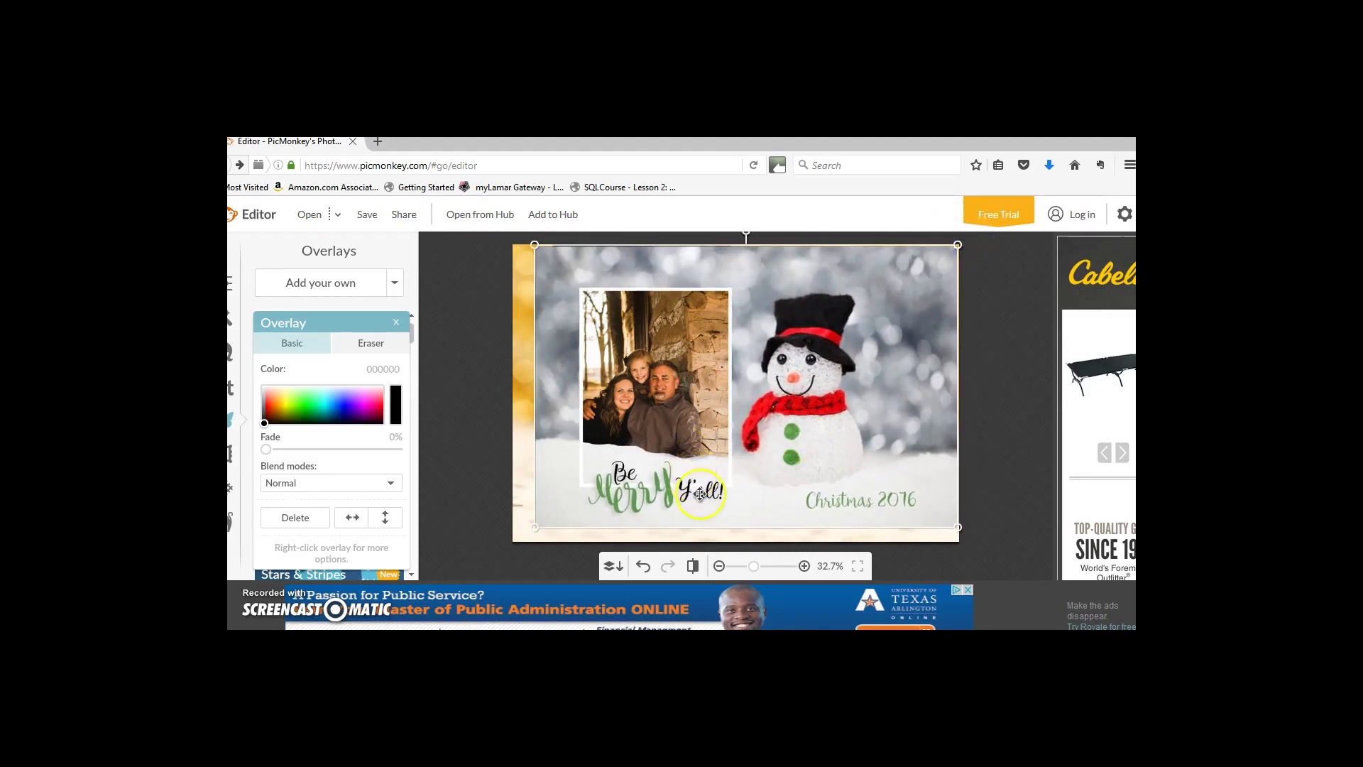
pyautogui.moveTo(531, 525); pyautogui.dragTo(503, 547)
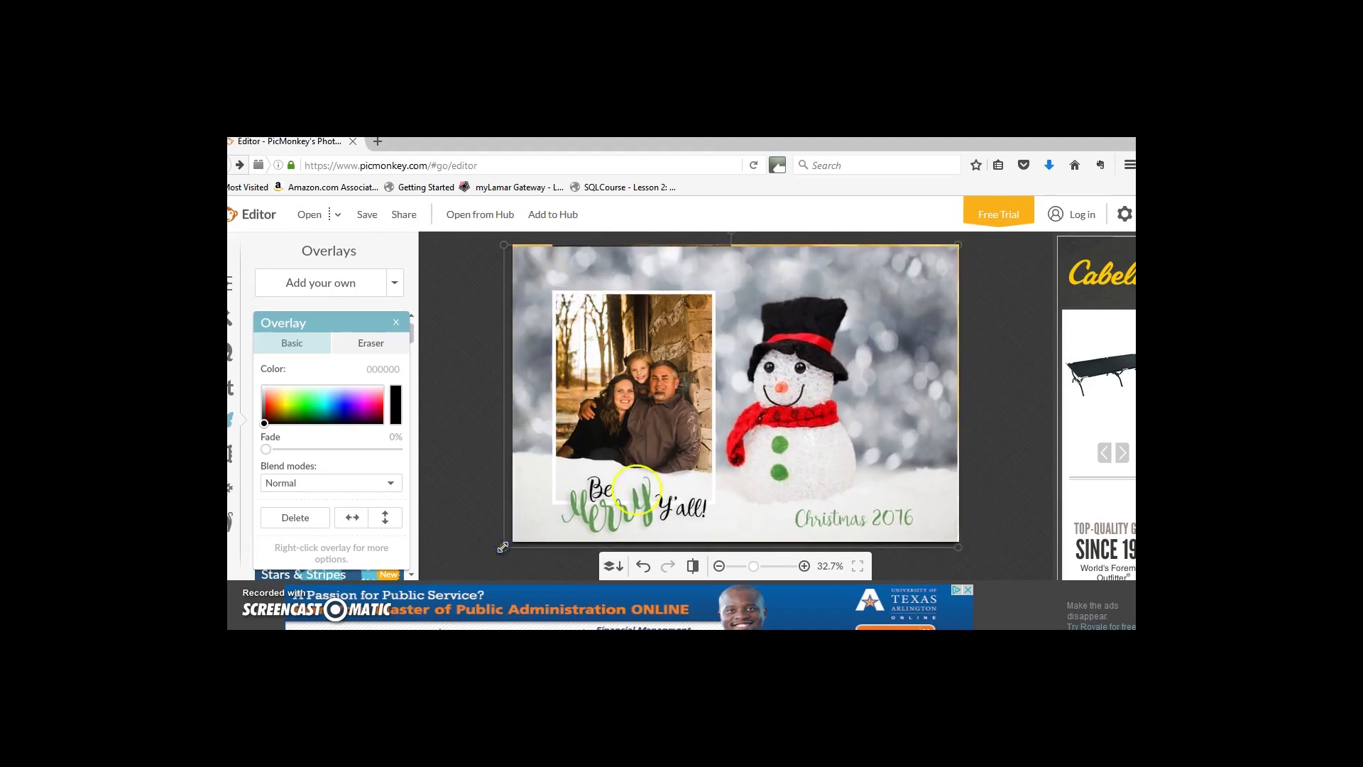
pyautogui.moveTo(821, 458); pyautogui.dragTo(822, 452)
pyautogui.click(989, 529)
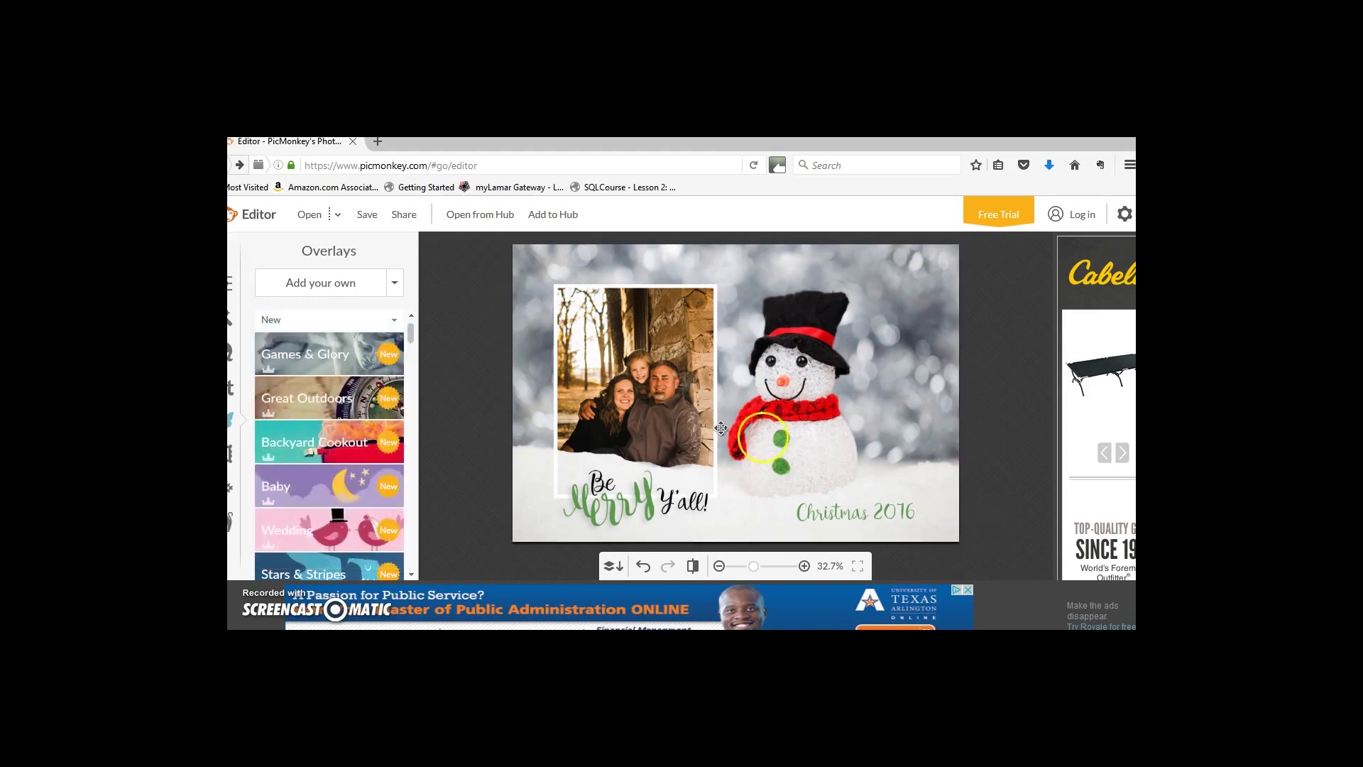
# Move the family photo up into the snowman card's white frame and deselect it
pyautogui.click(665, 430)
pyautogui.click(632, 409)
pyautogui.moveTo(632, 408); pyautogui.dragTo(631, 371)
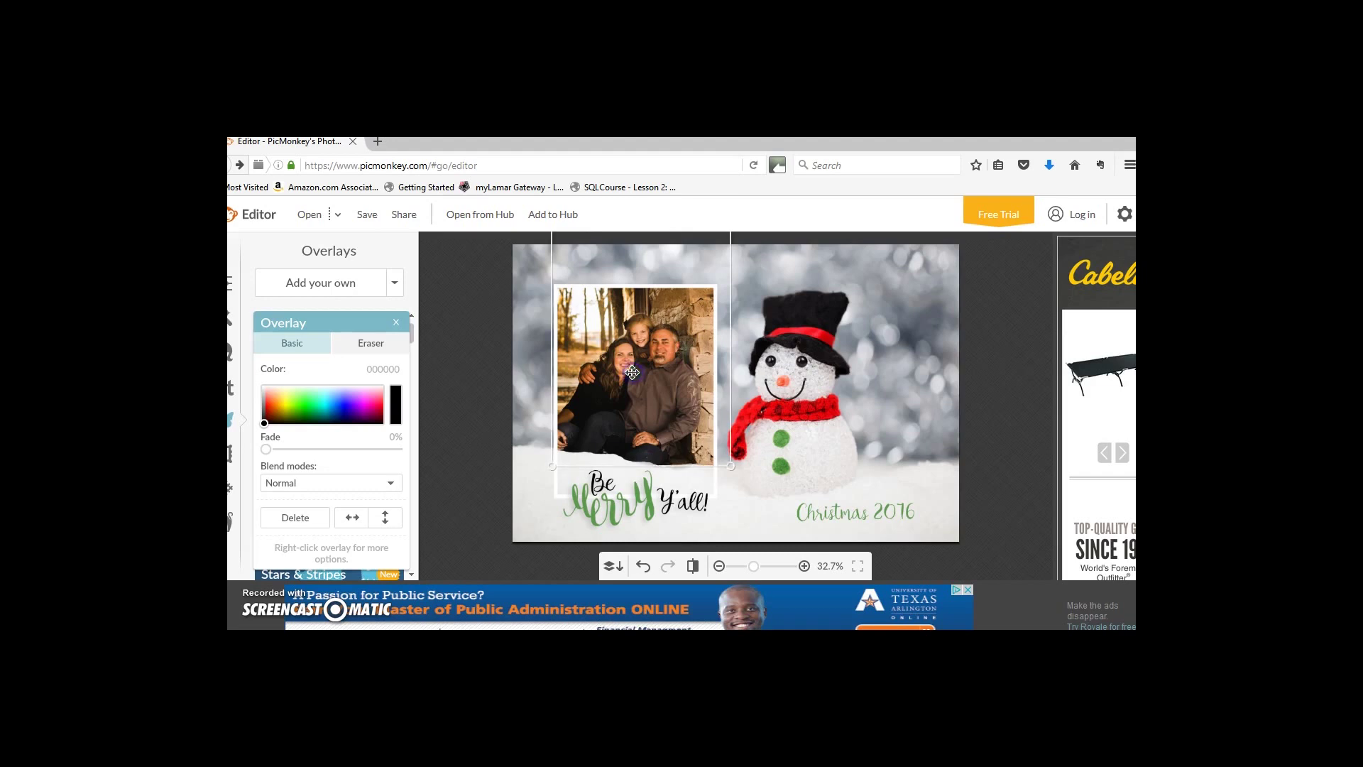
pyautogui.click(478, 433)
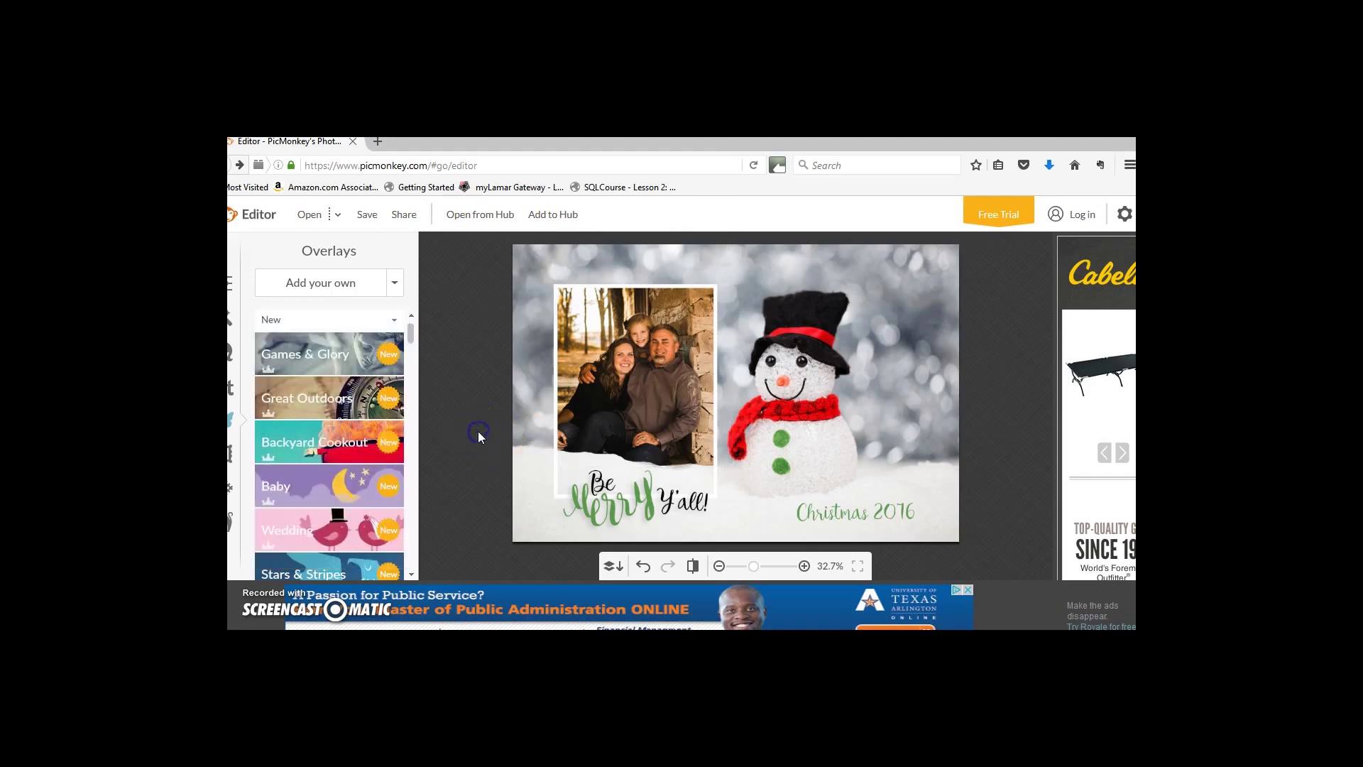
# Rename the snowman card file to 'Christmas Card Snowman' and set the format to .jpg
pyautogui.click(367, 215)
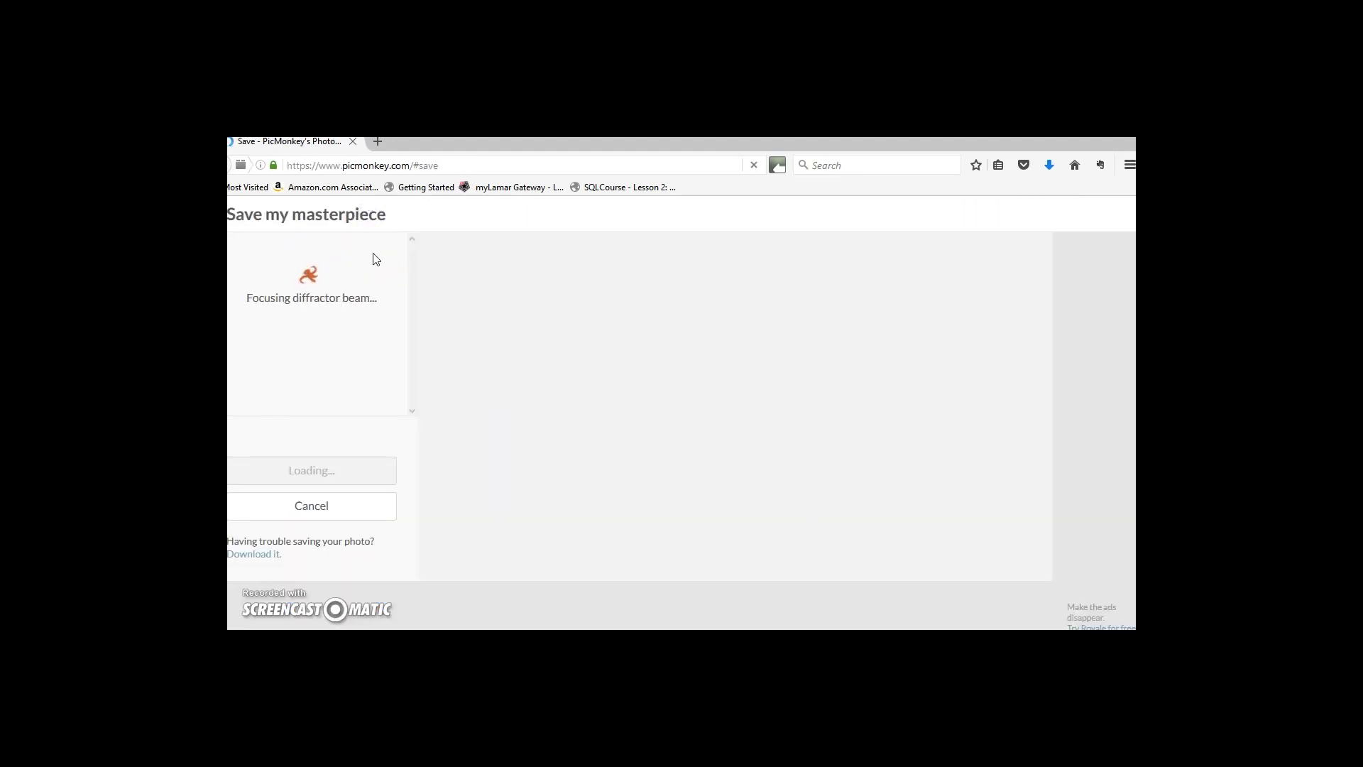
pyautogui.click(384, 314)
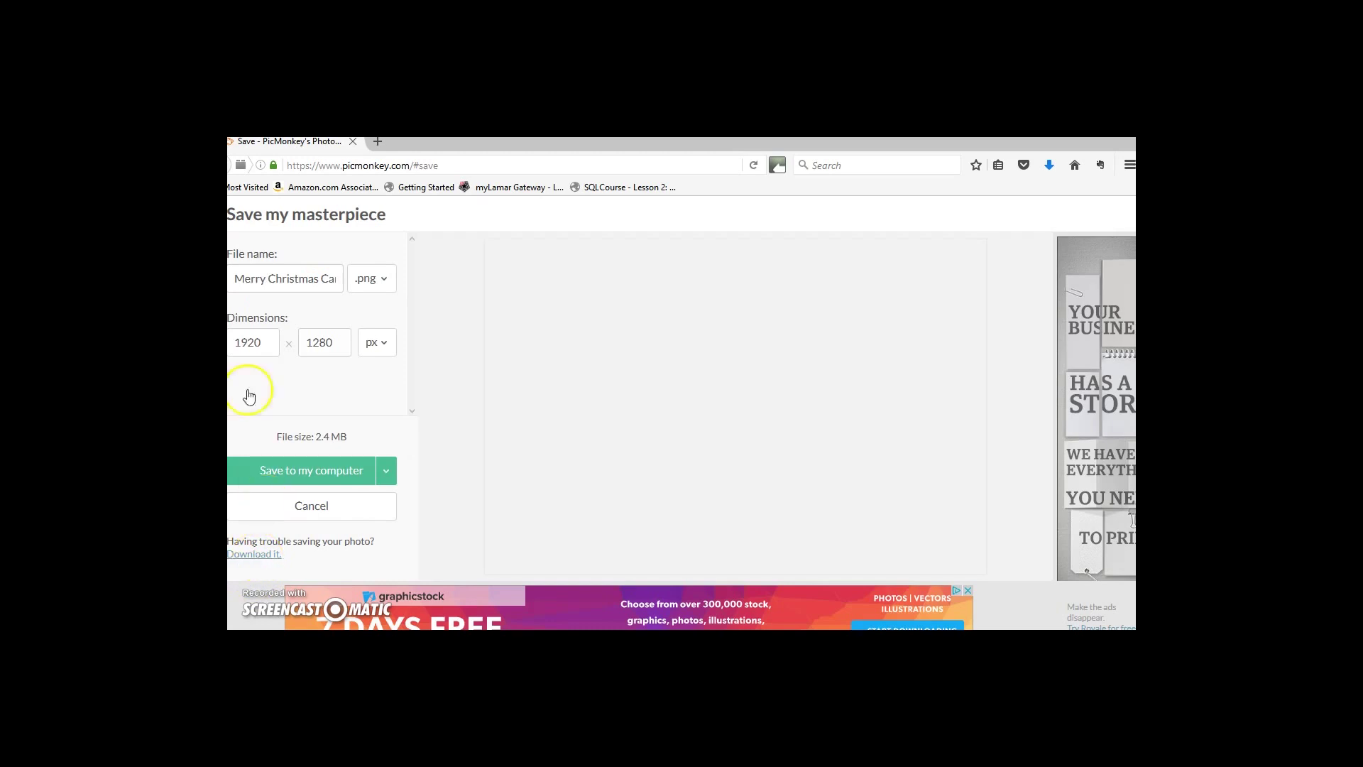
pyautogui.click(269, 278)
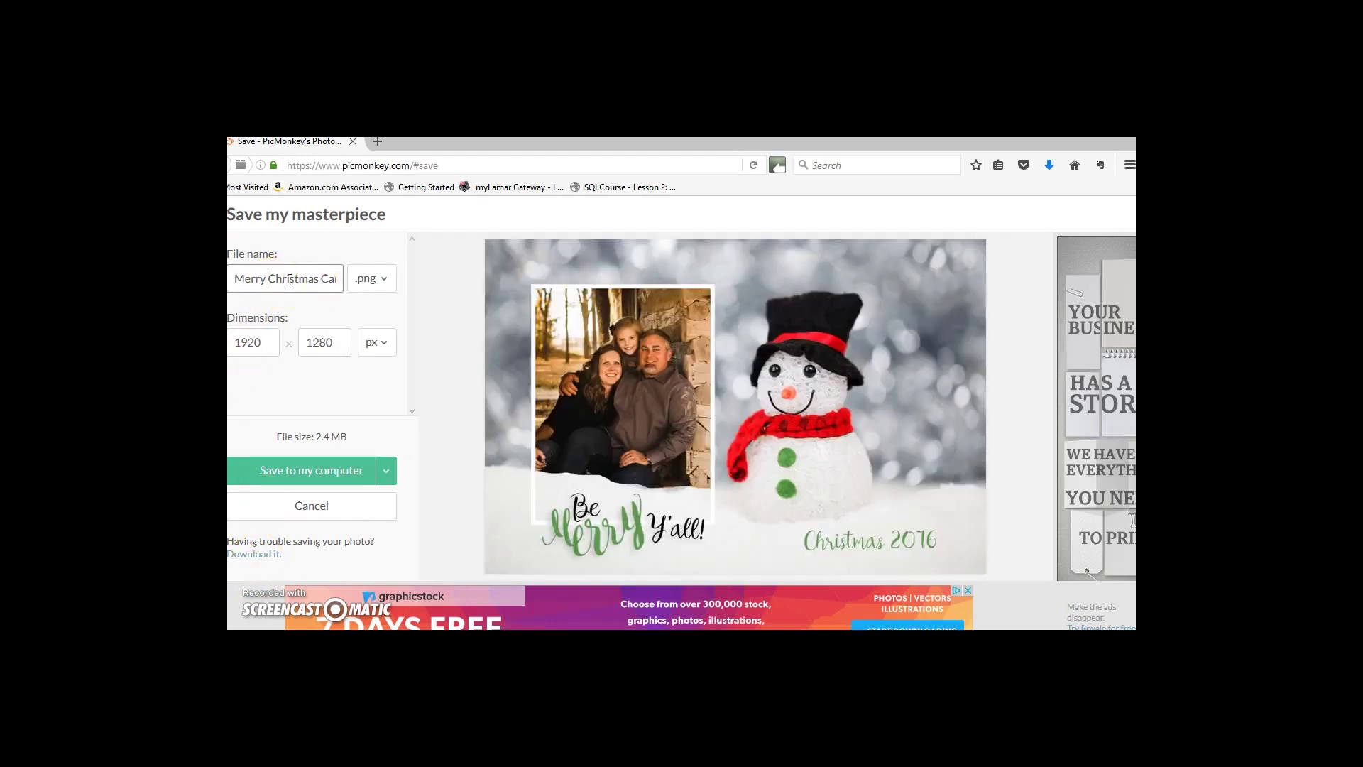
pyautogui.hotkey('ctrl', 'a')
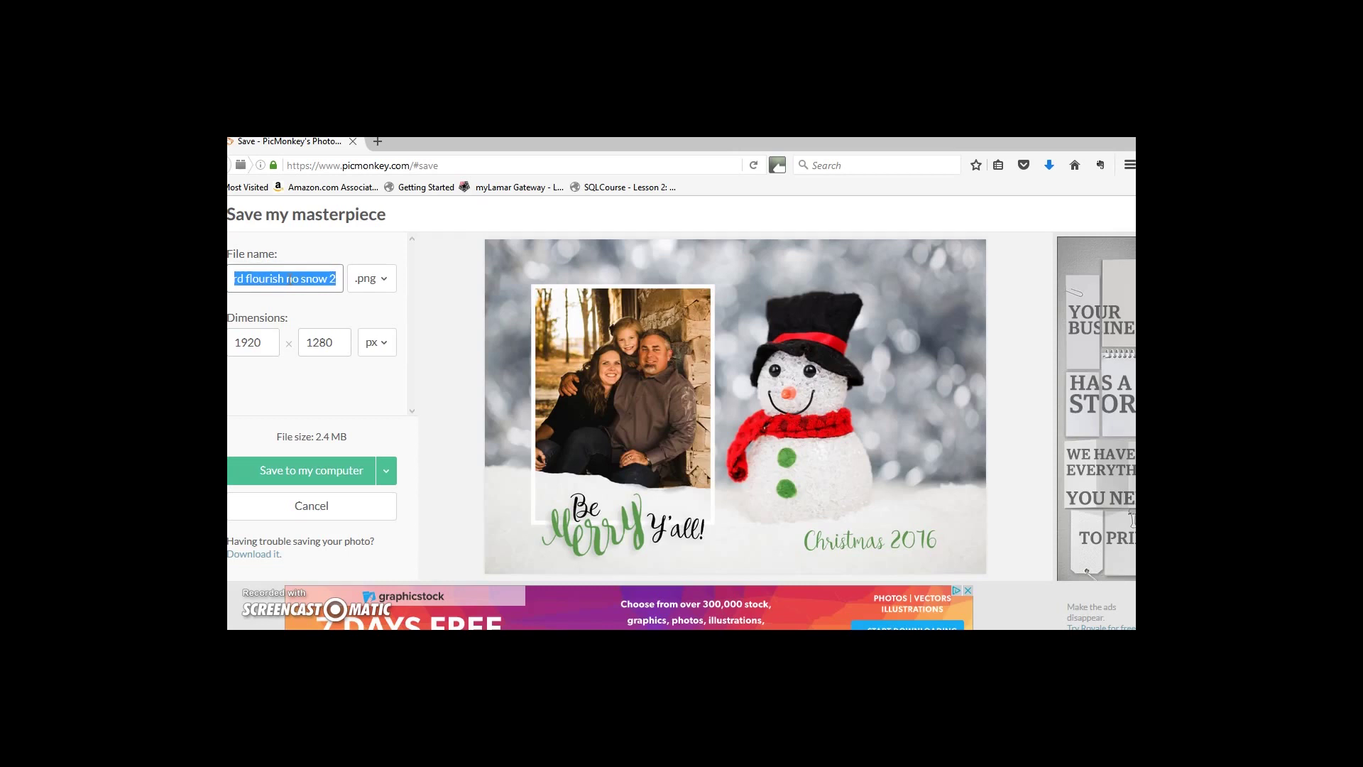
pyautogui.write('Christmas Ca')
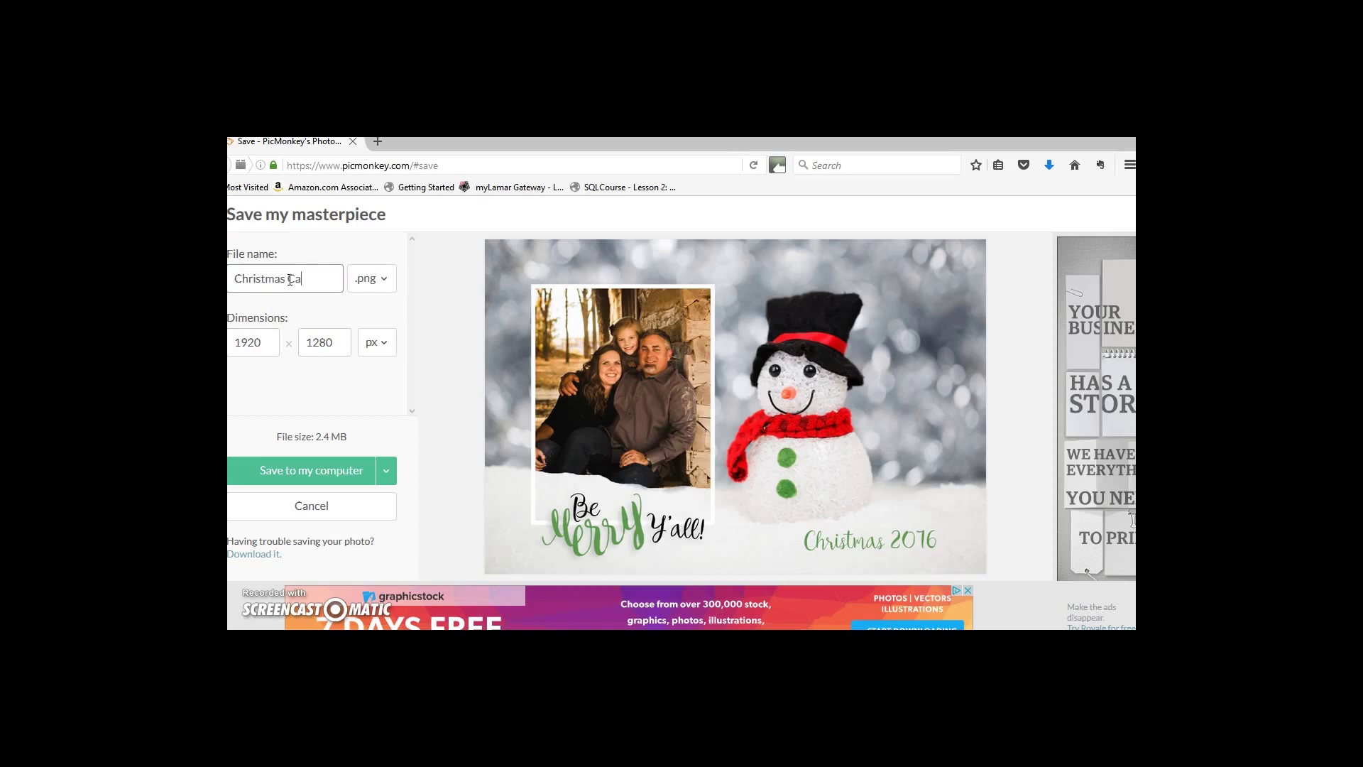
pyautogui.write('rd Snowman')
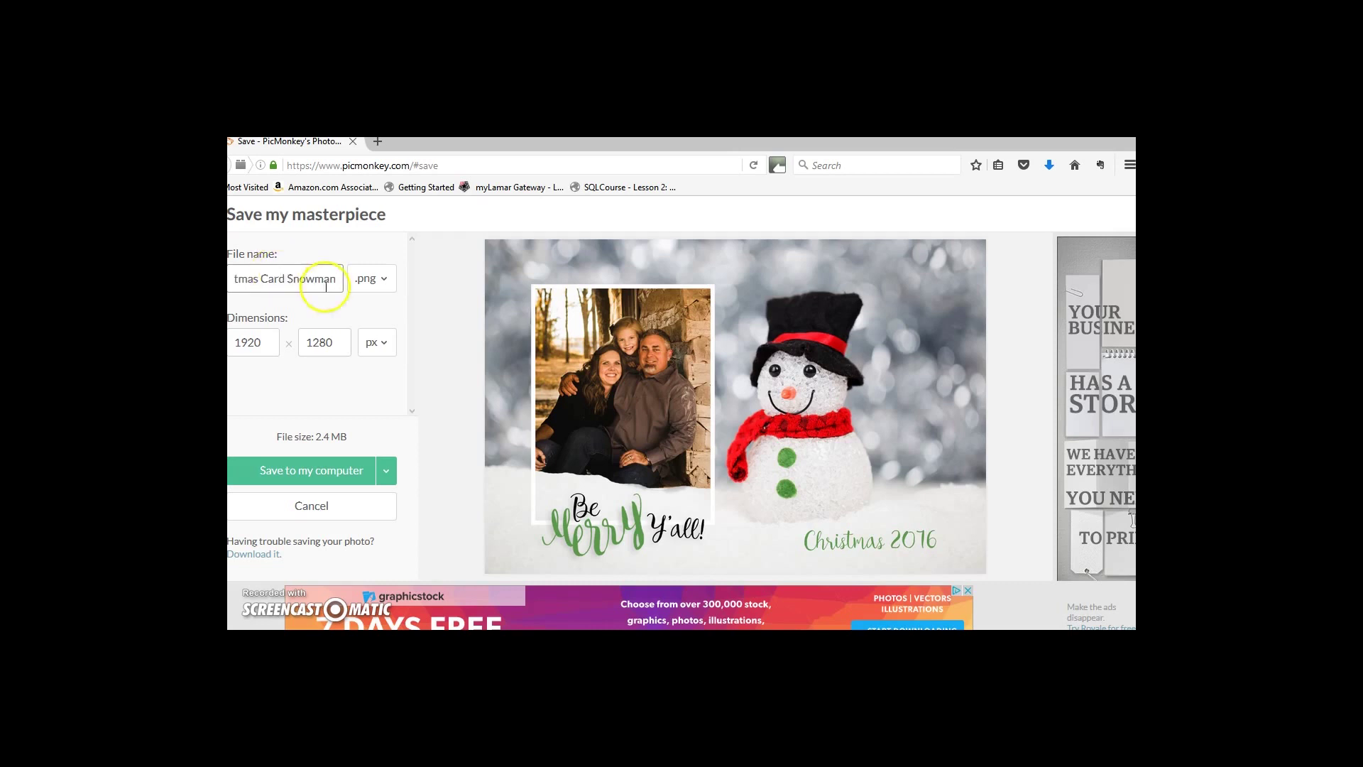
pyautogui.click(384, 279)
pyautogui.click(379, 316)
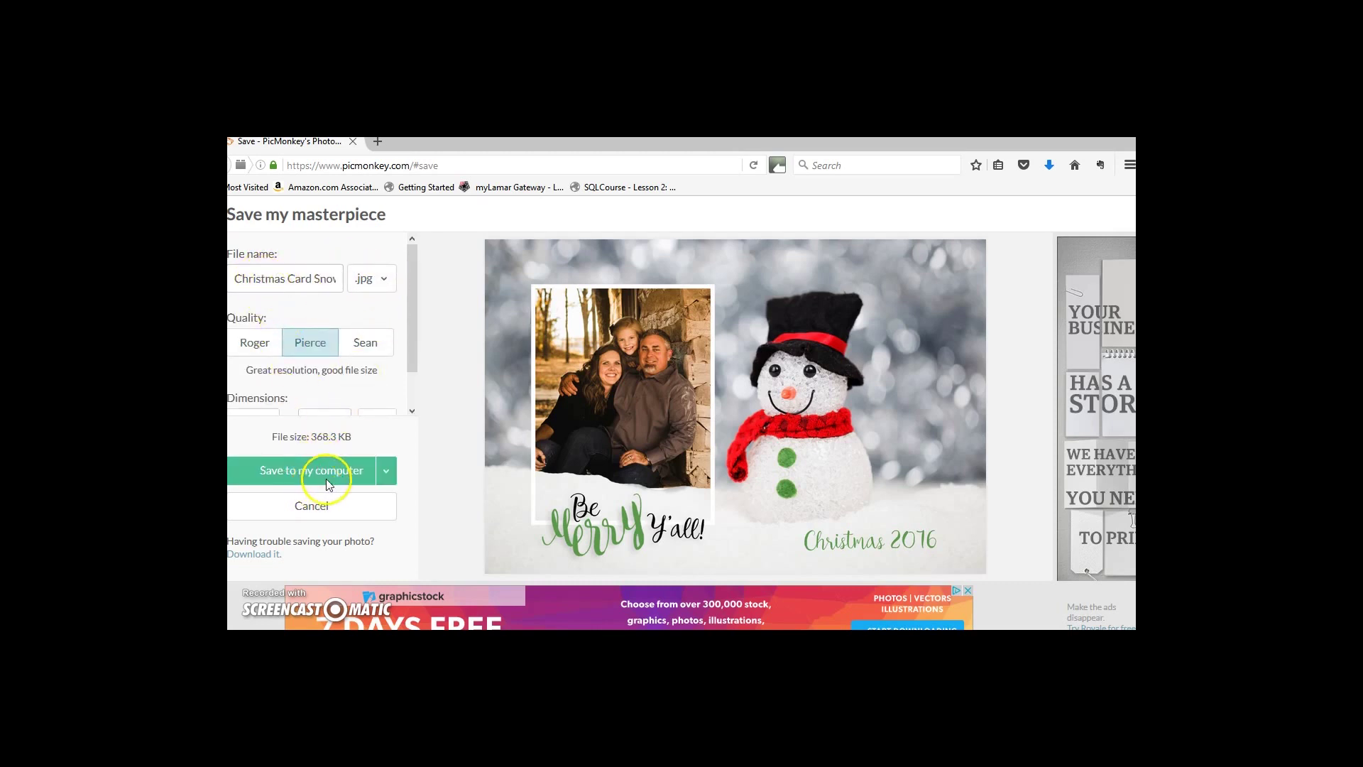
# Save the snowman card to the computer and return to the editor
pyautogui.click(263, 553)
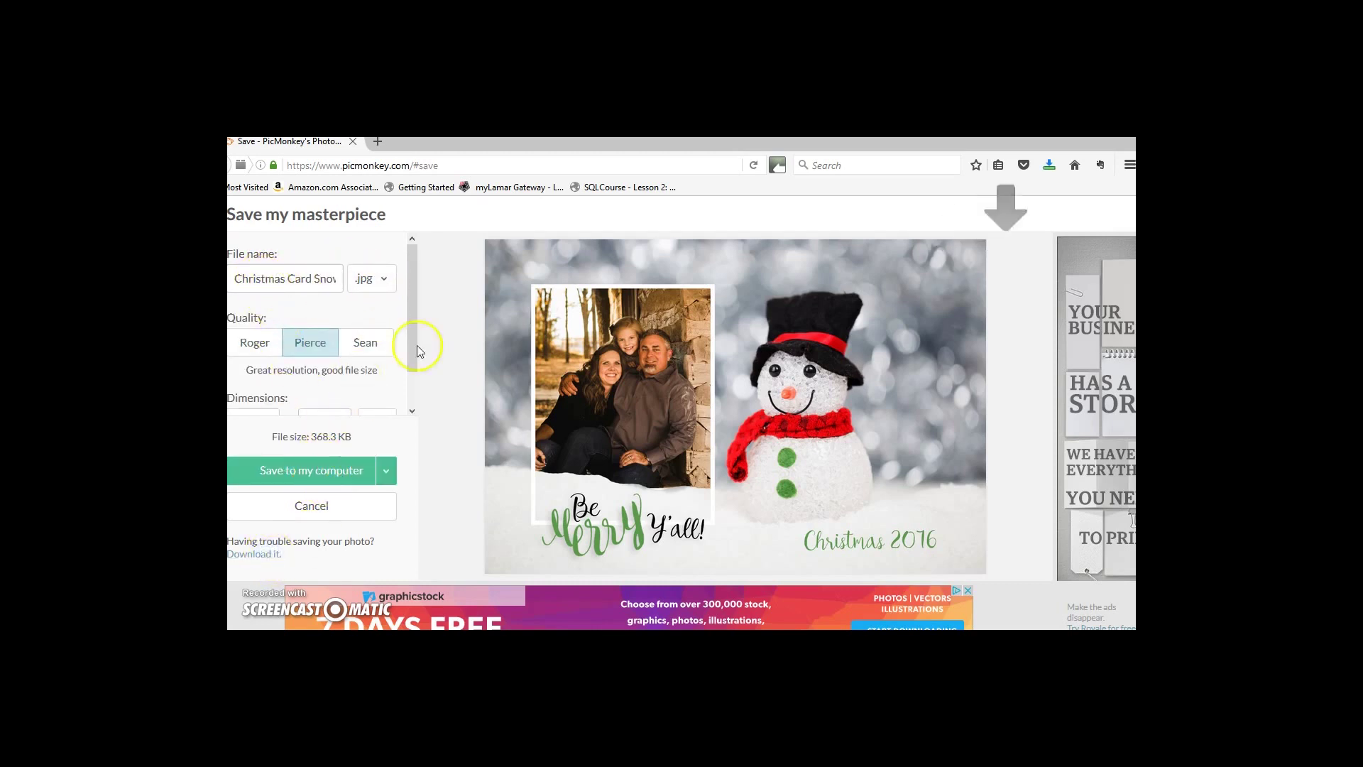
pyautogui.click(1072, 183)
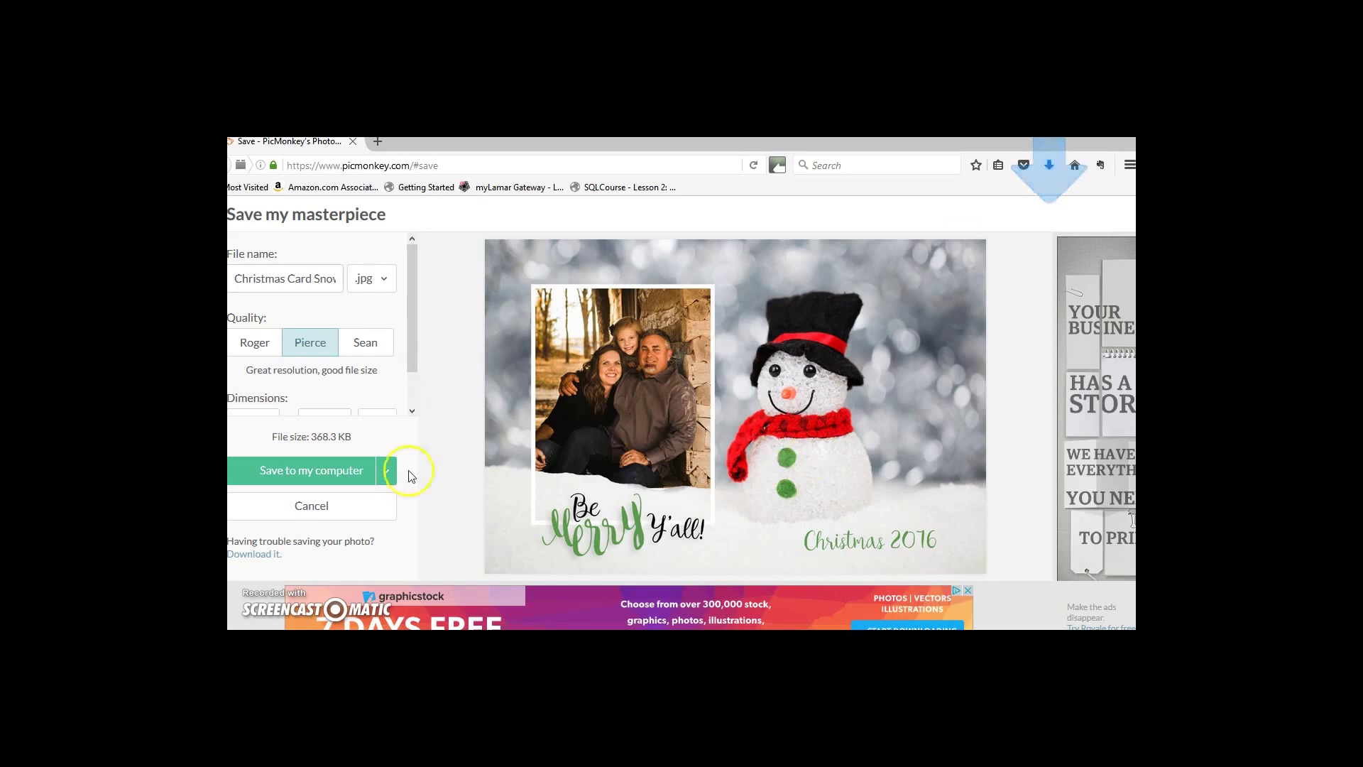
pyautogui.click(323, 505)
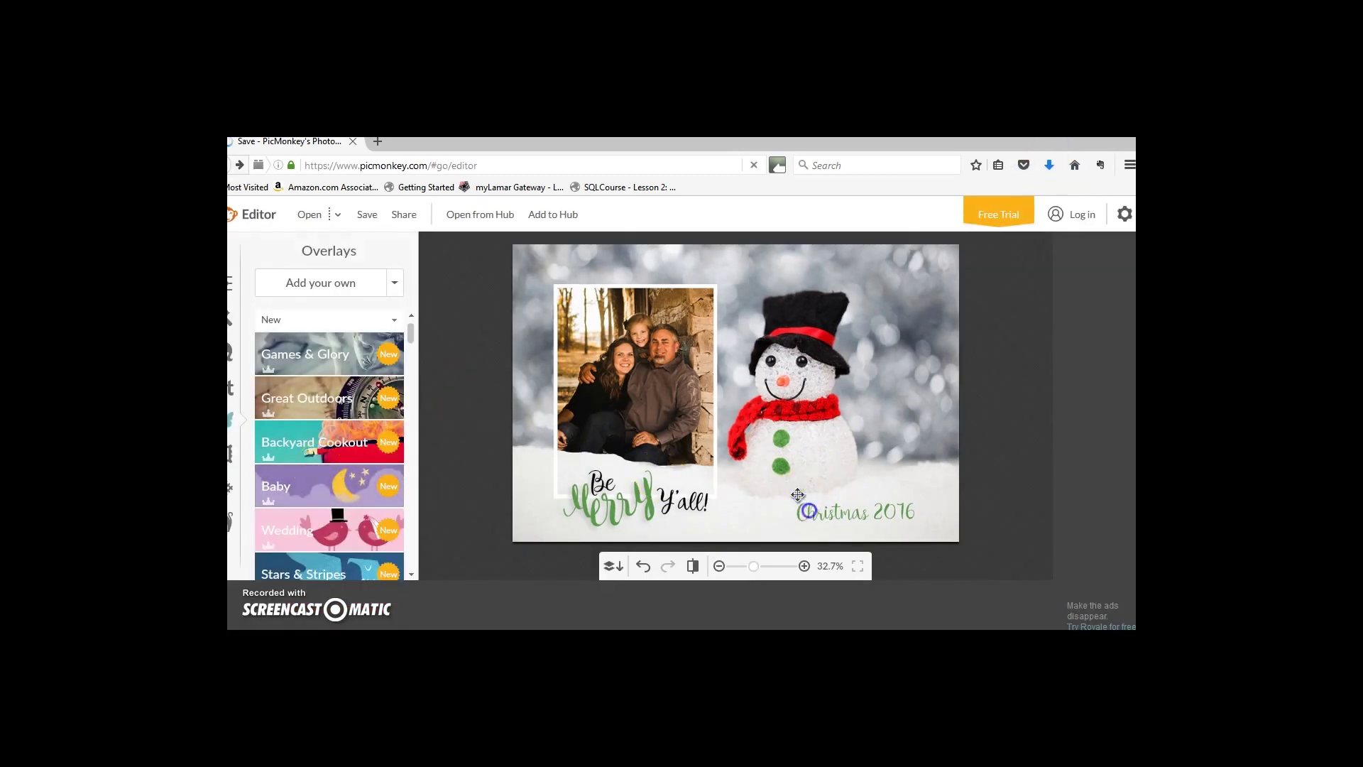
# Delete the snowman card and family photo overlays, leaving the Santa frame empty
pyautogui.click(811, 532)
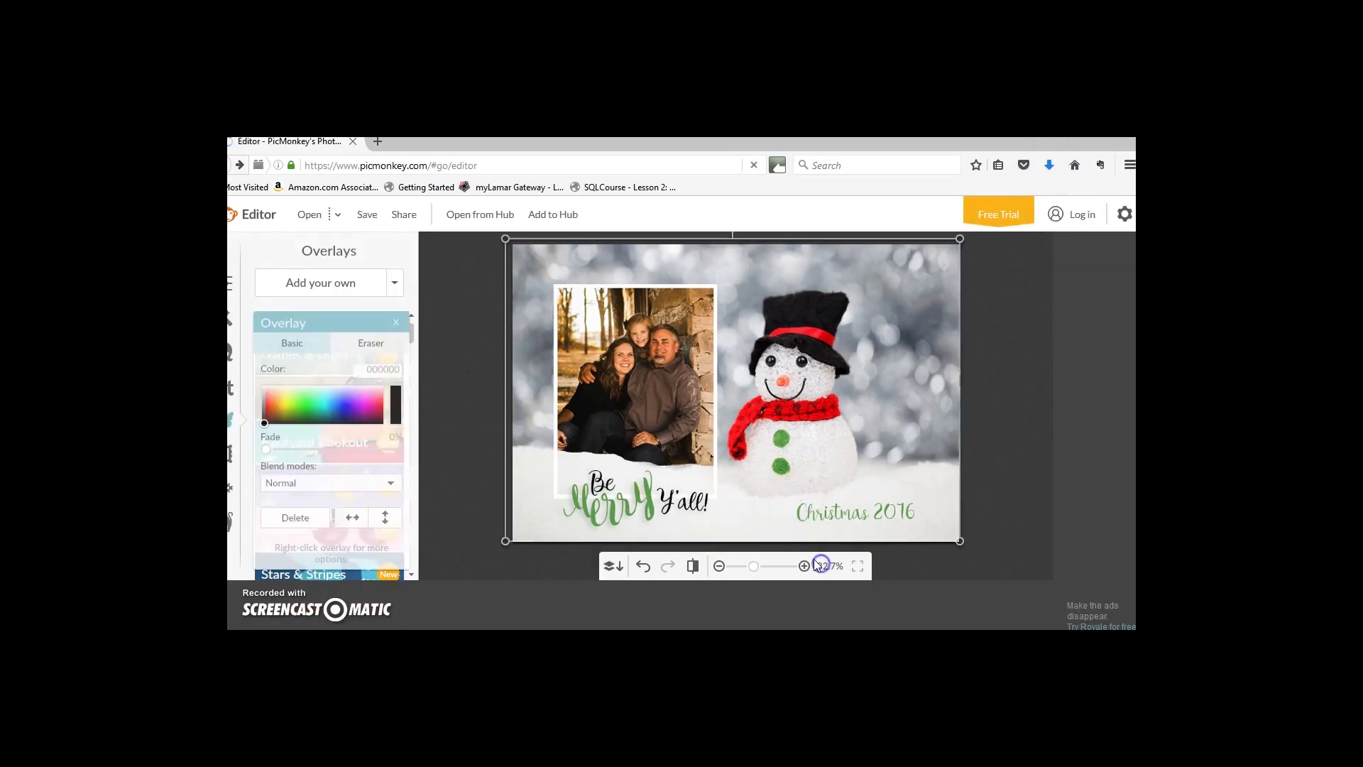
pyautogui.click(301, 524)
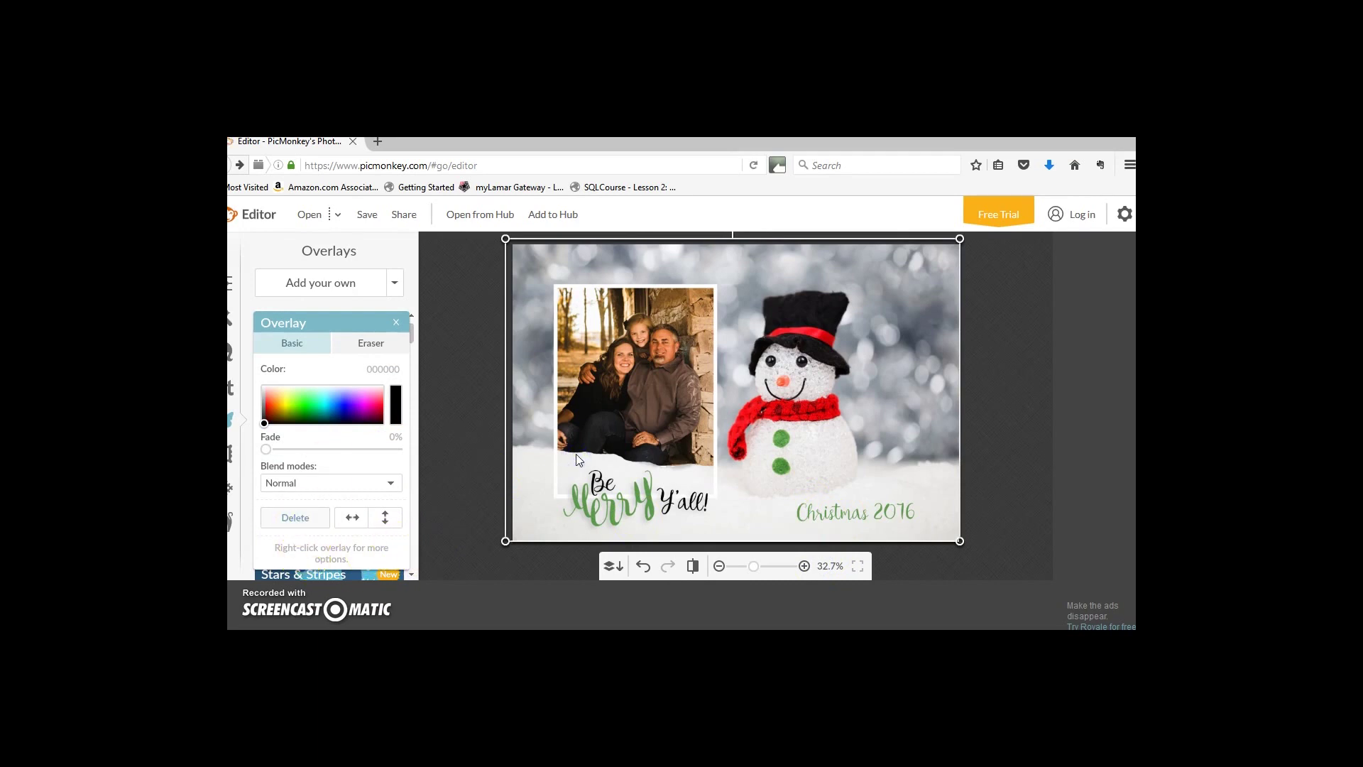
pyautogui.click(590, 432)
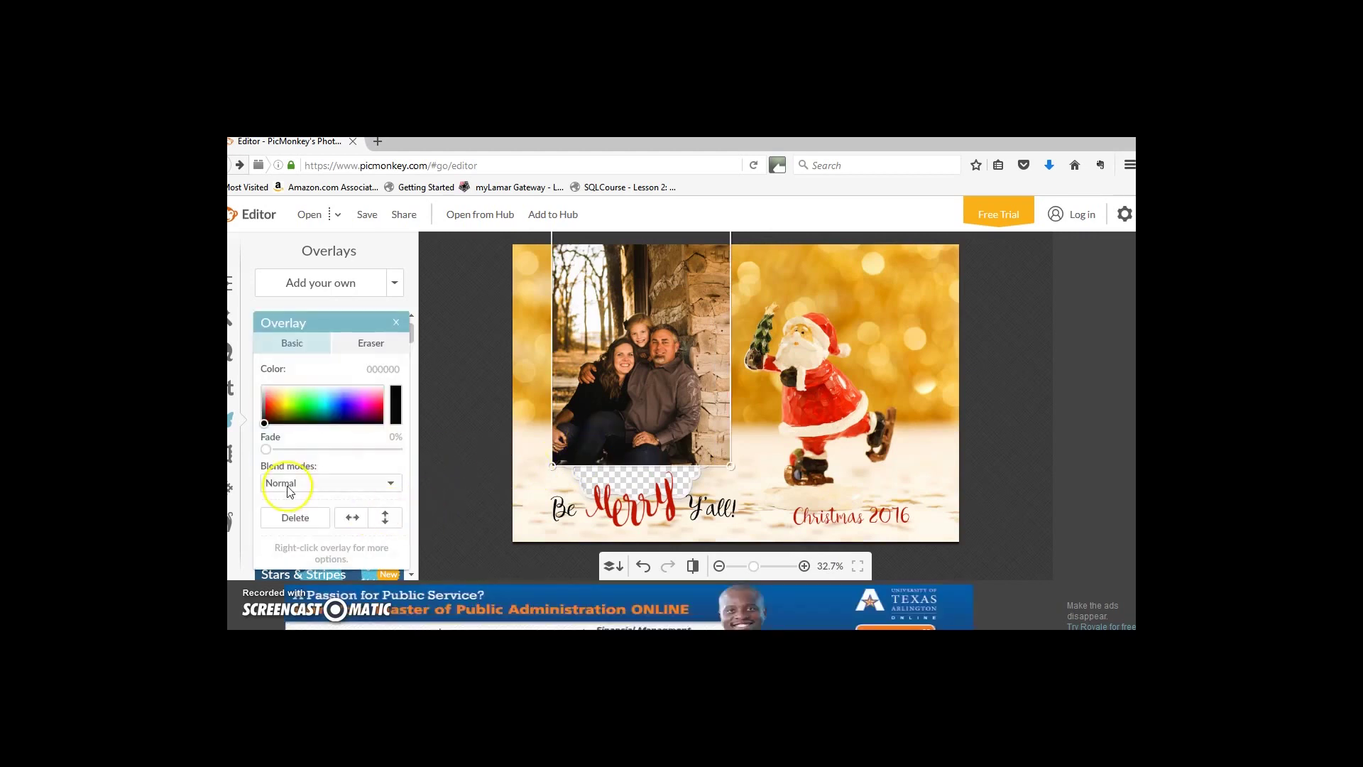
pyautogui.click(292, 519)
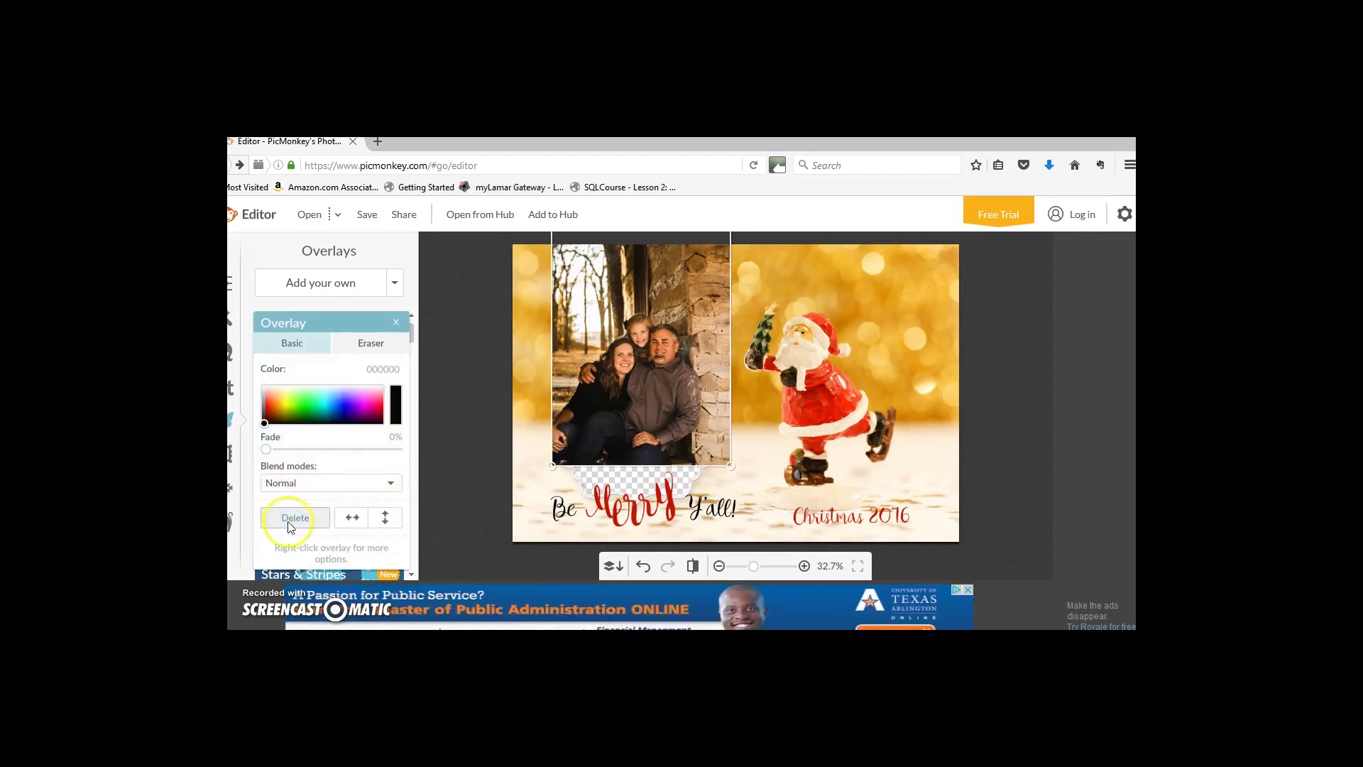
pyautogui.press('Delete')
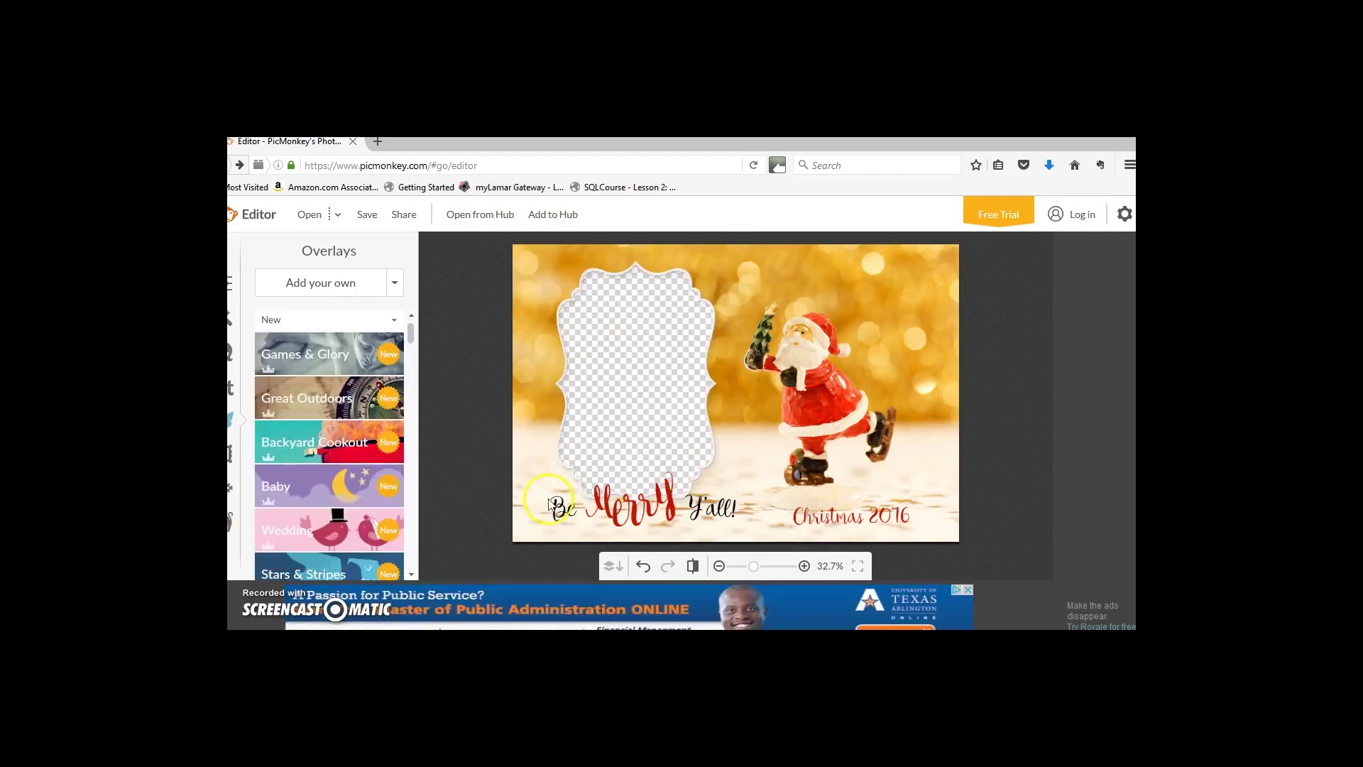
pyautogui.click(342, 289)
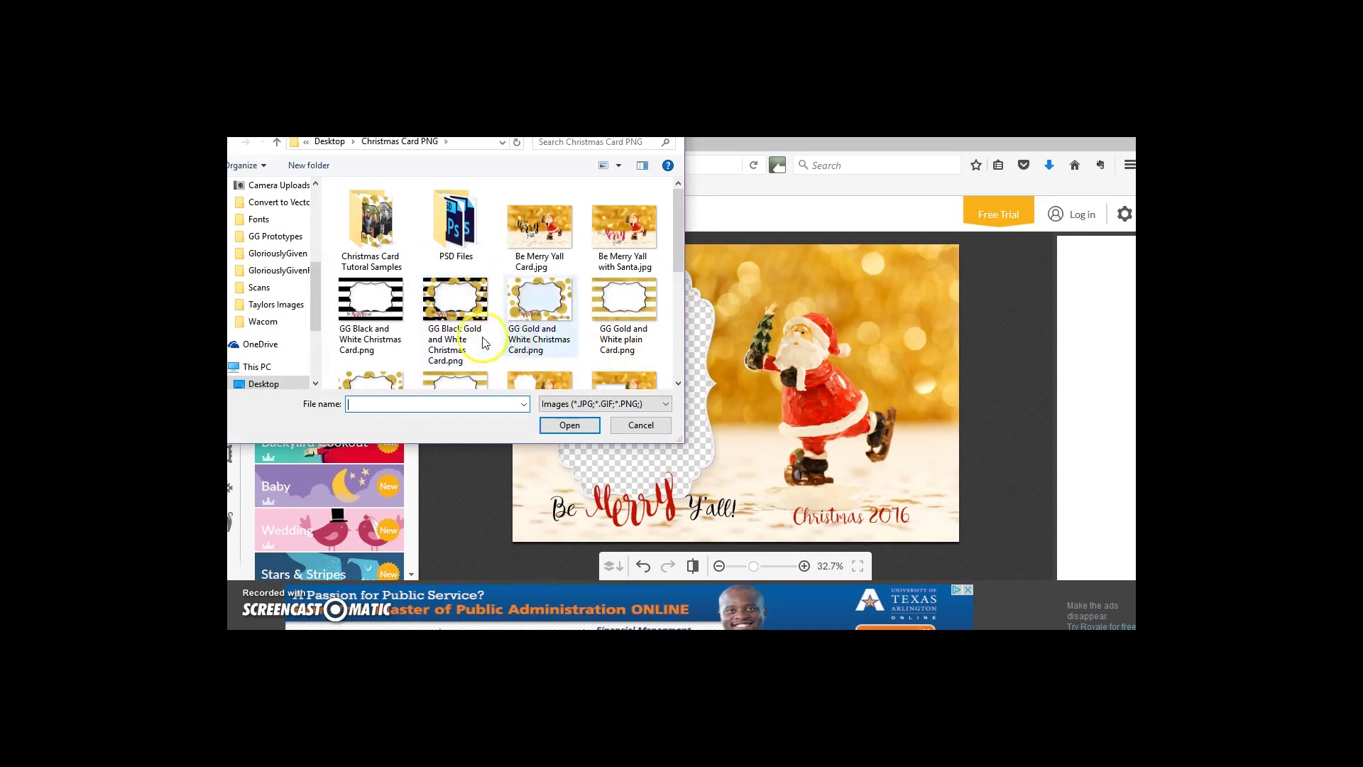
# Add the couple's photo from the Christmas Card Tutorial Samples folder as an overlay
pyautogui.doubleClick(386, 242)
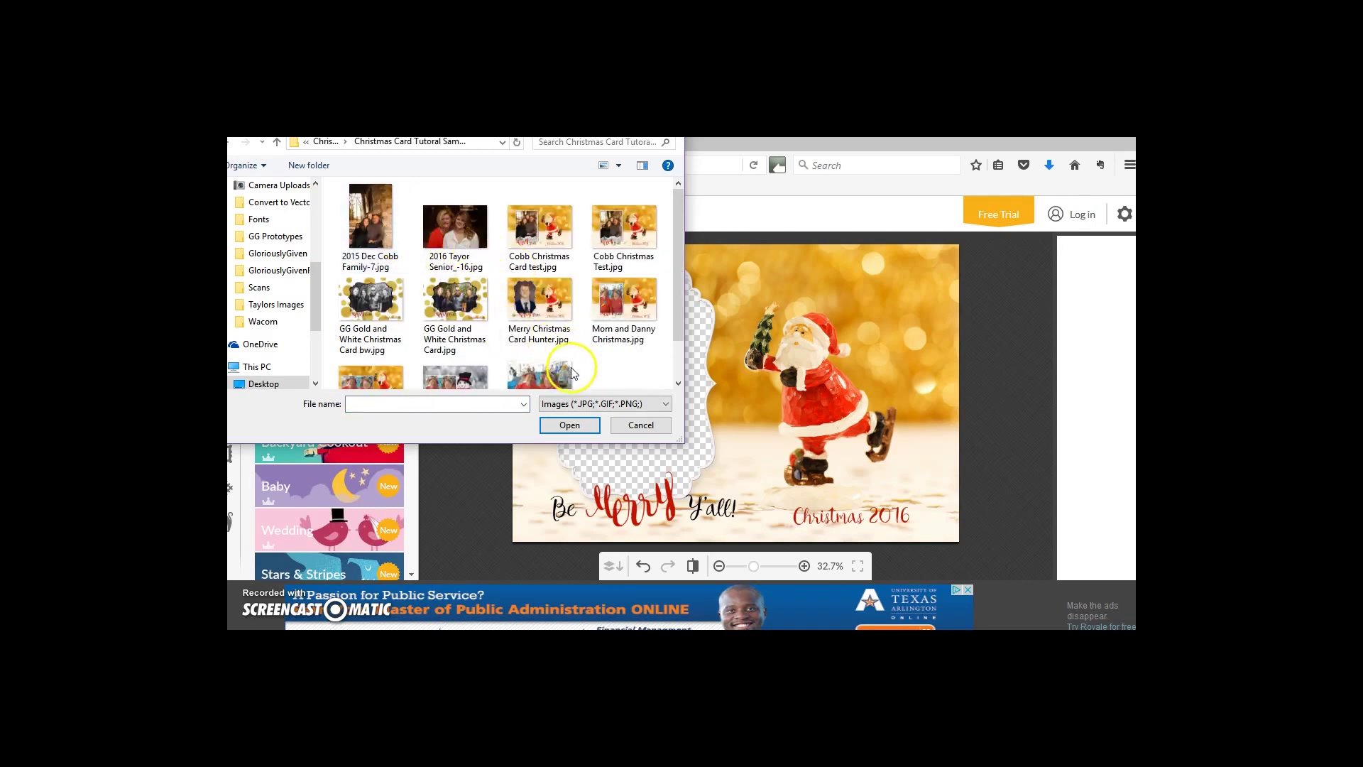
pyautogui.scroll(-1, 565, 375)
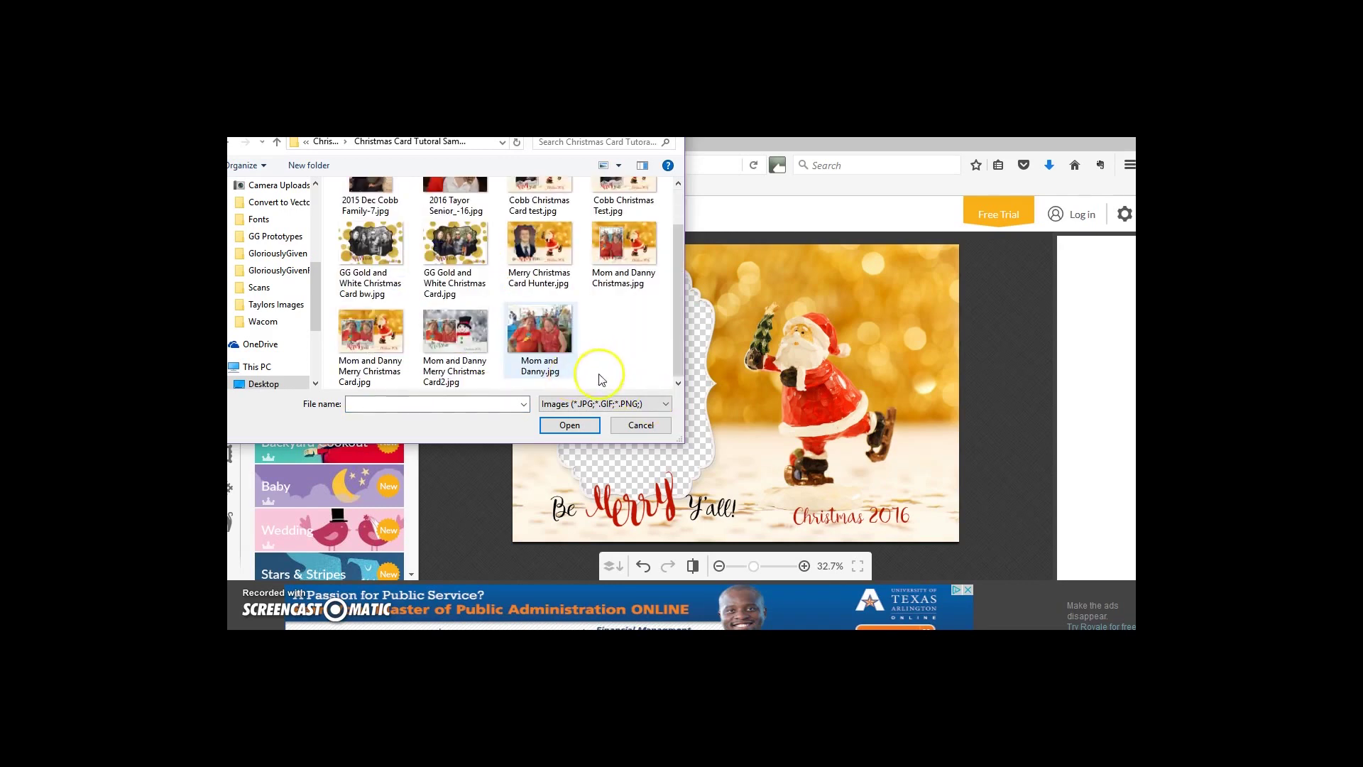
pyautogui.click(555, 371)
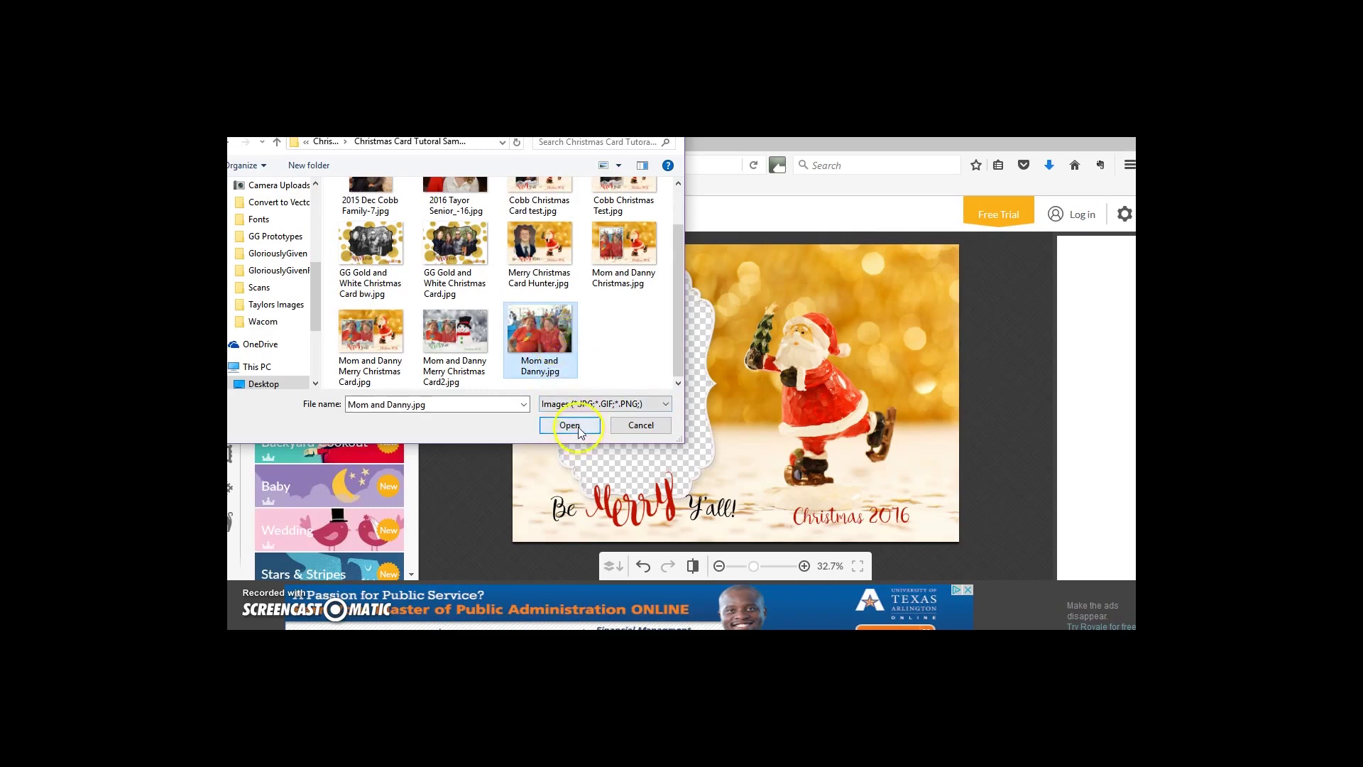
pyautogui.click(570, 425)
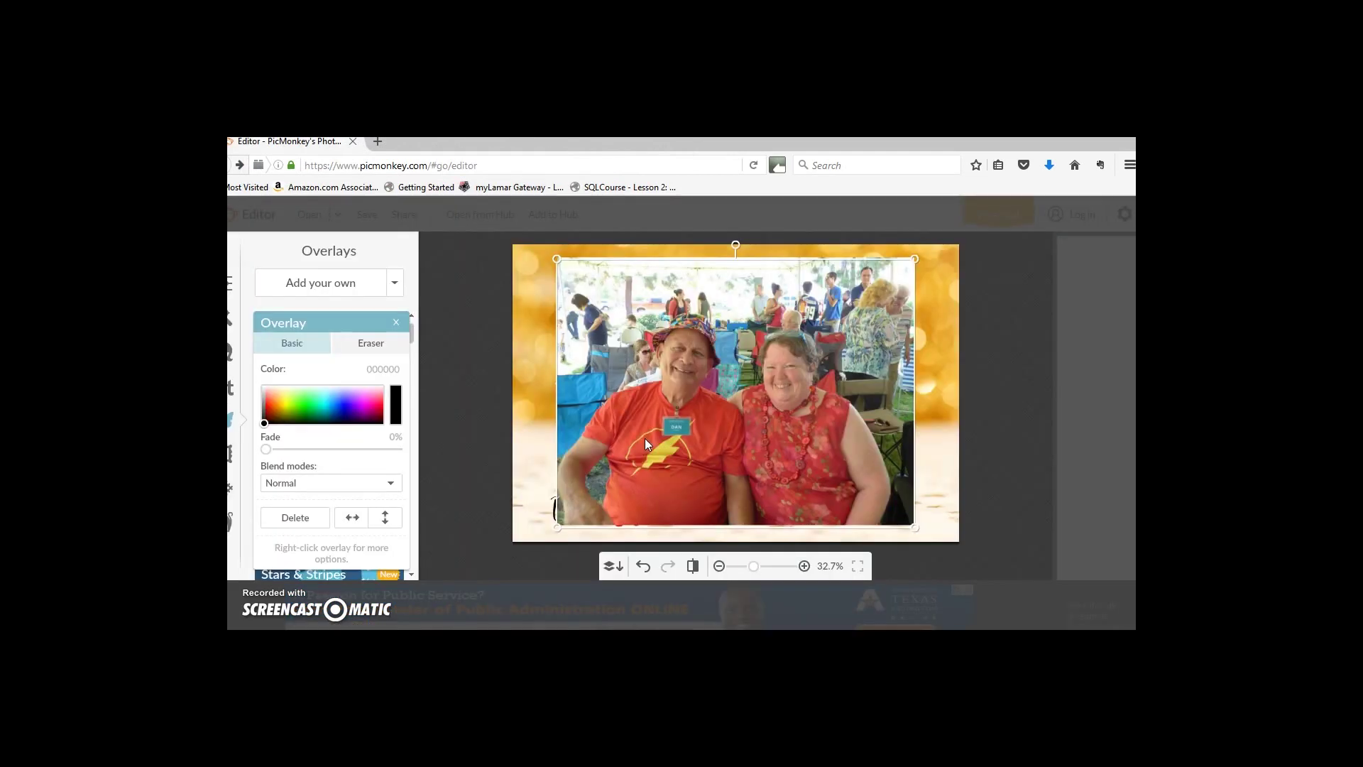
# Add 'GG Black and White Christmas Card.png' from the Christmas Card PNG folder as an overlay
pyautogui.click(299, 284)
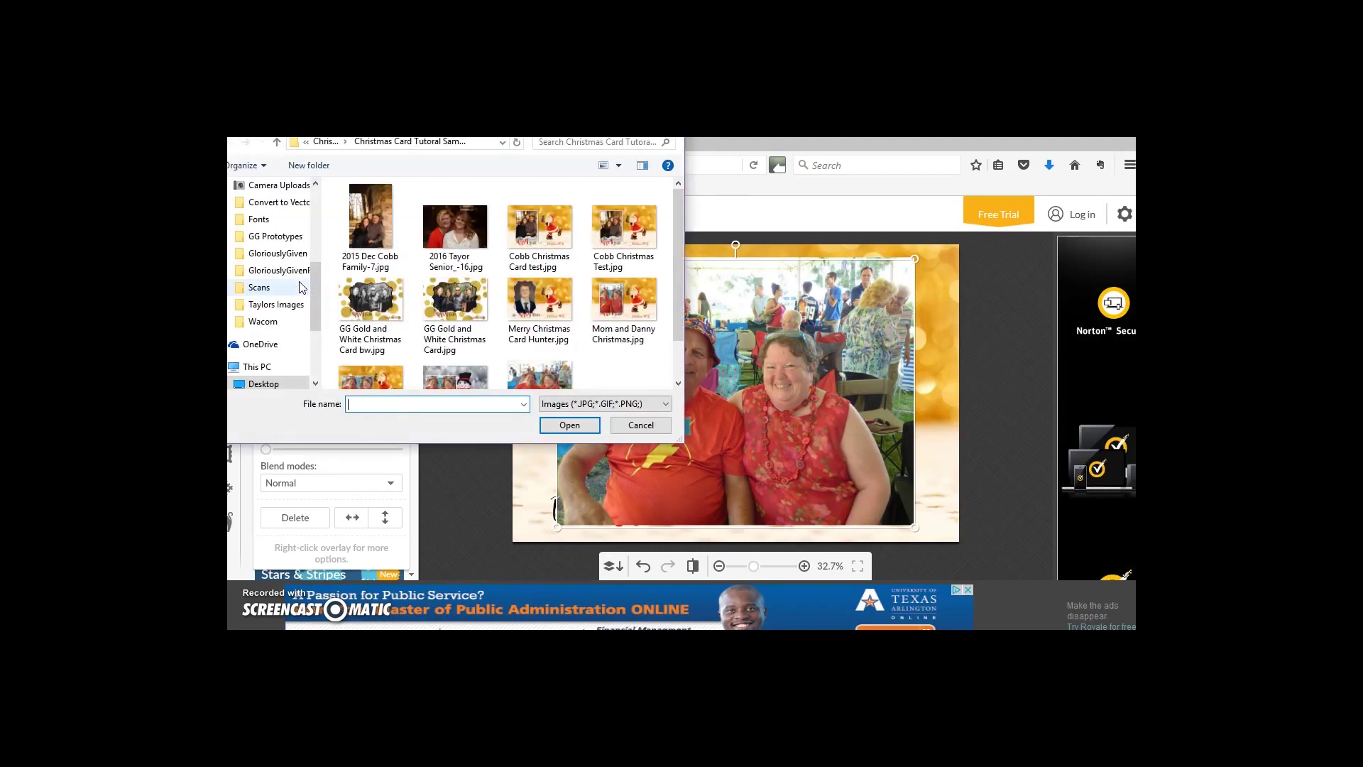
pyautogui.click(374, 193)
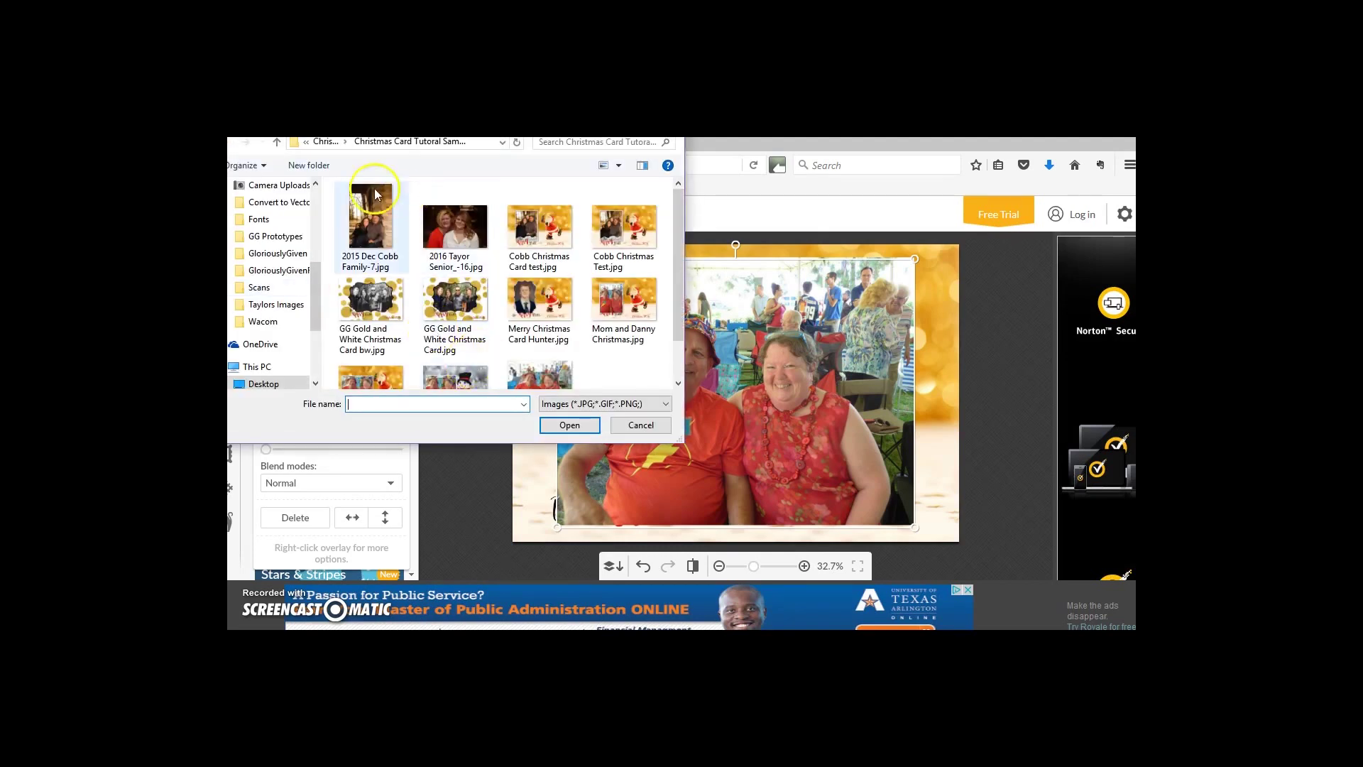
pyautogui.click(323, 142)
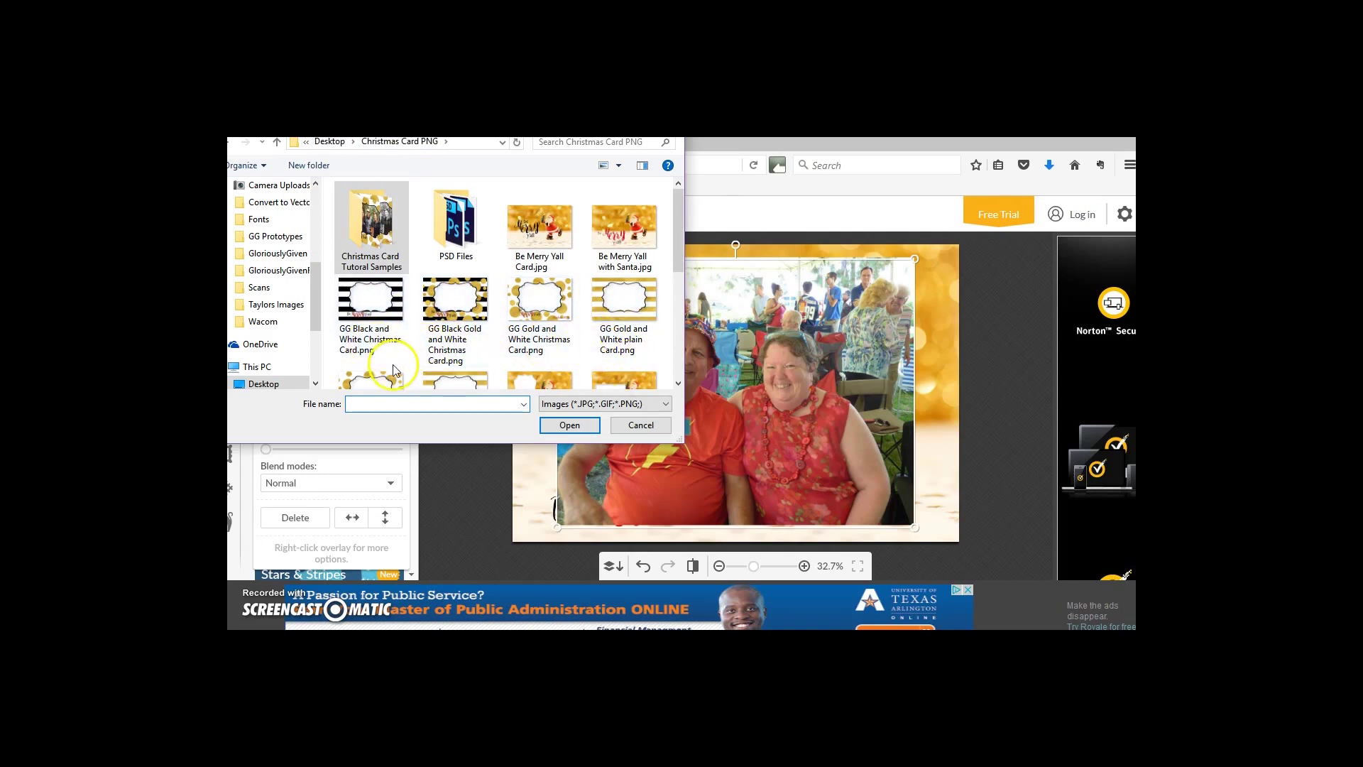
pyautogui.scroll(-1, 394, 370)
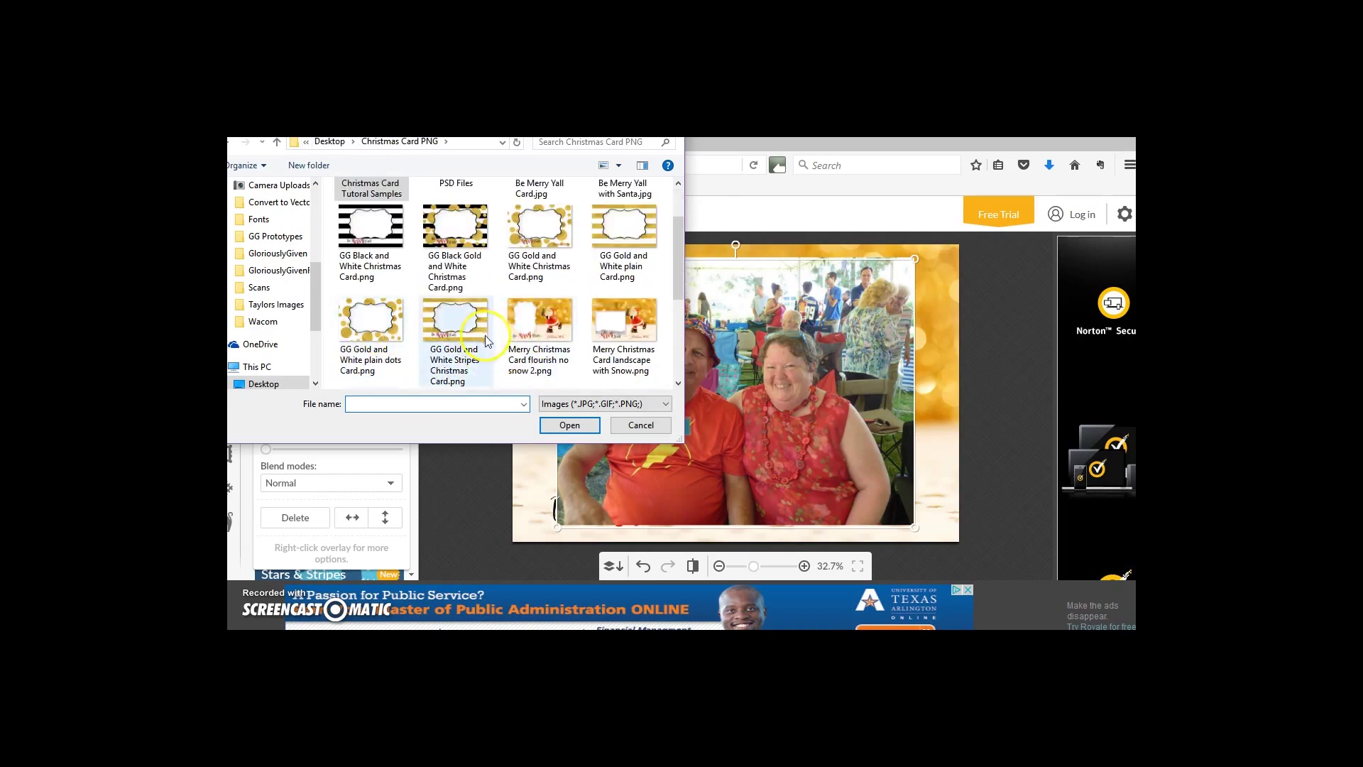
pyautogui.click(371, 227)
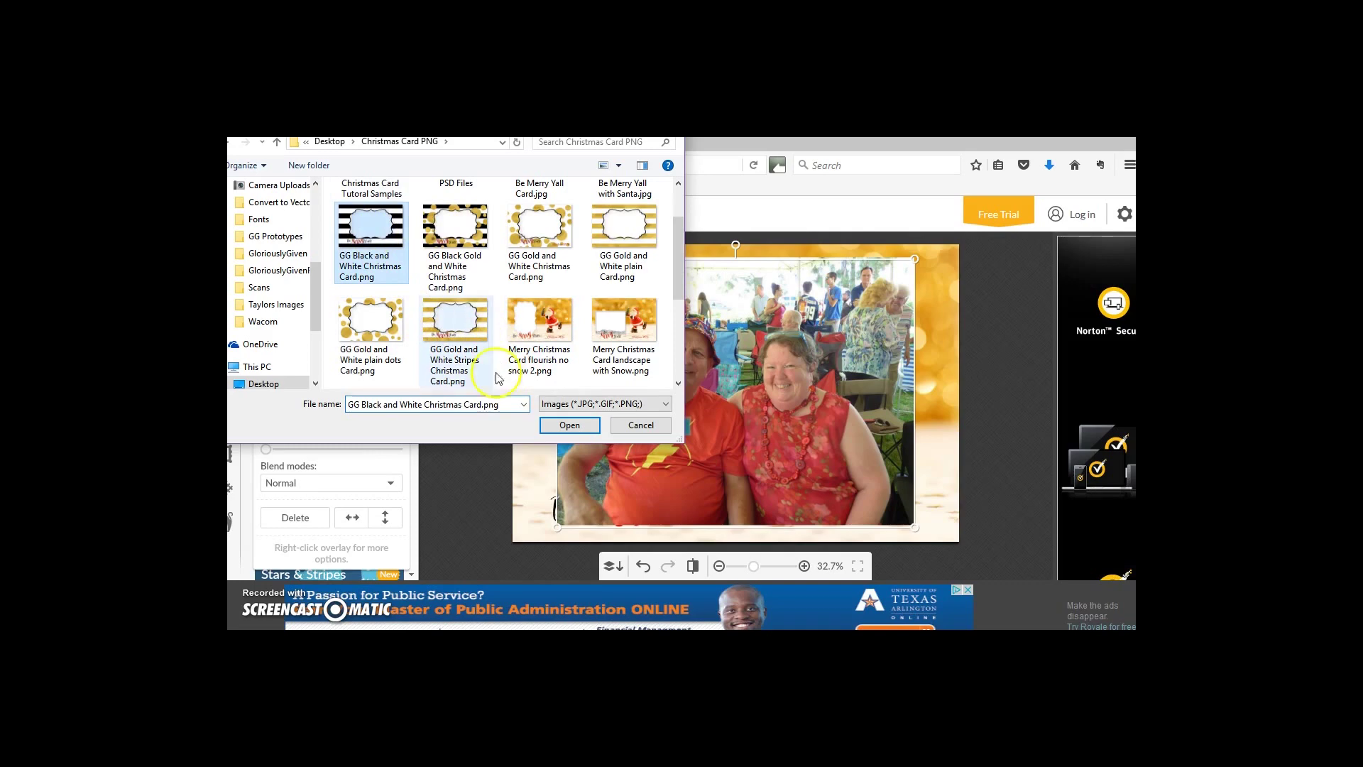
pyautogui.click(556, 424)
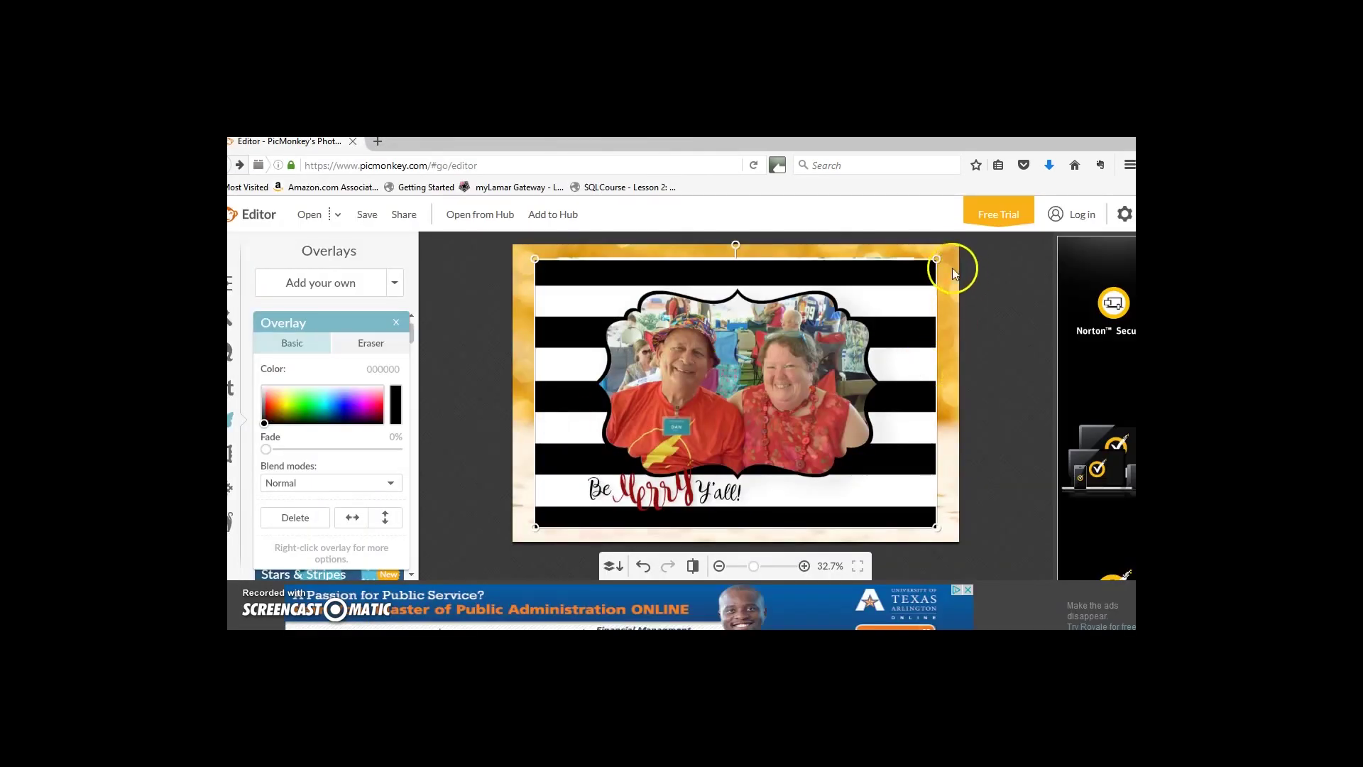
# Stretch the striped card to the card edges and move the photo up inside the frame
pyautogui.moveTo(937, 259); pyautogui.dragTo(961, 237)
pyautogui.moveTo(535, 527); pyautogui.dragTo(515, 546)
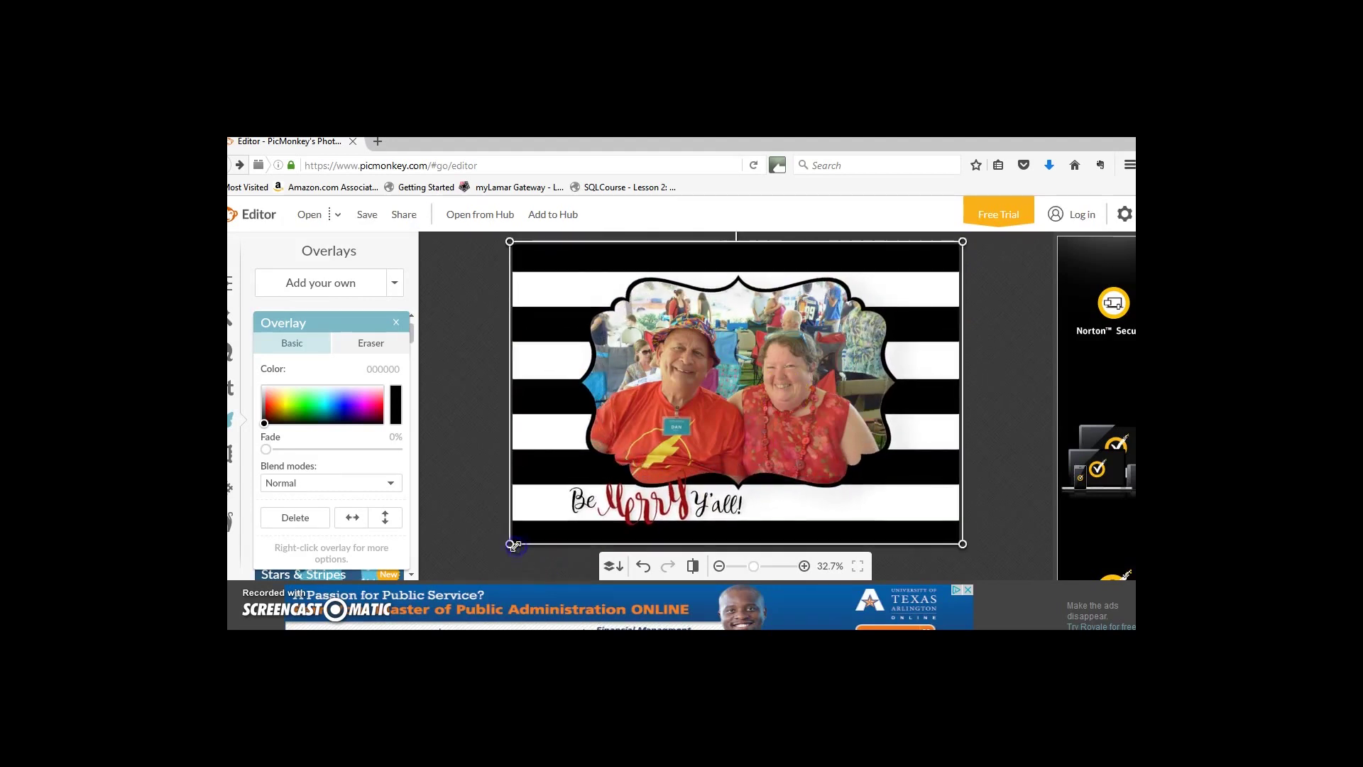
pyautogui.click(997, 539)
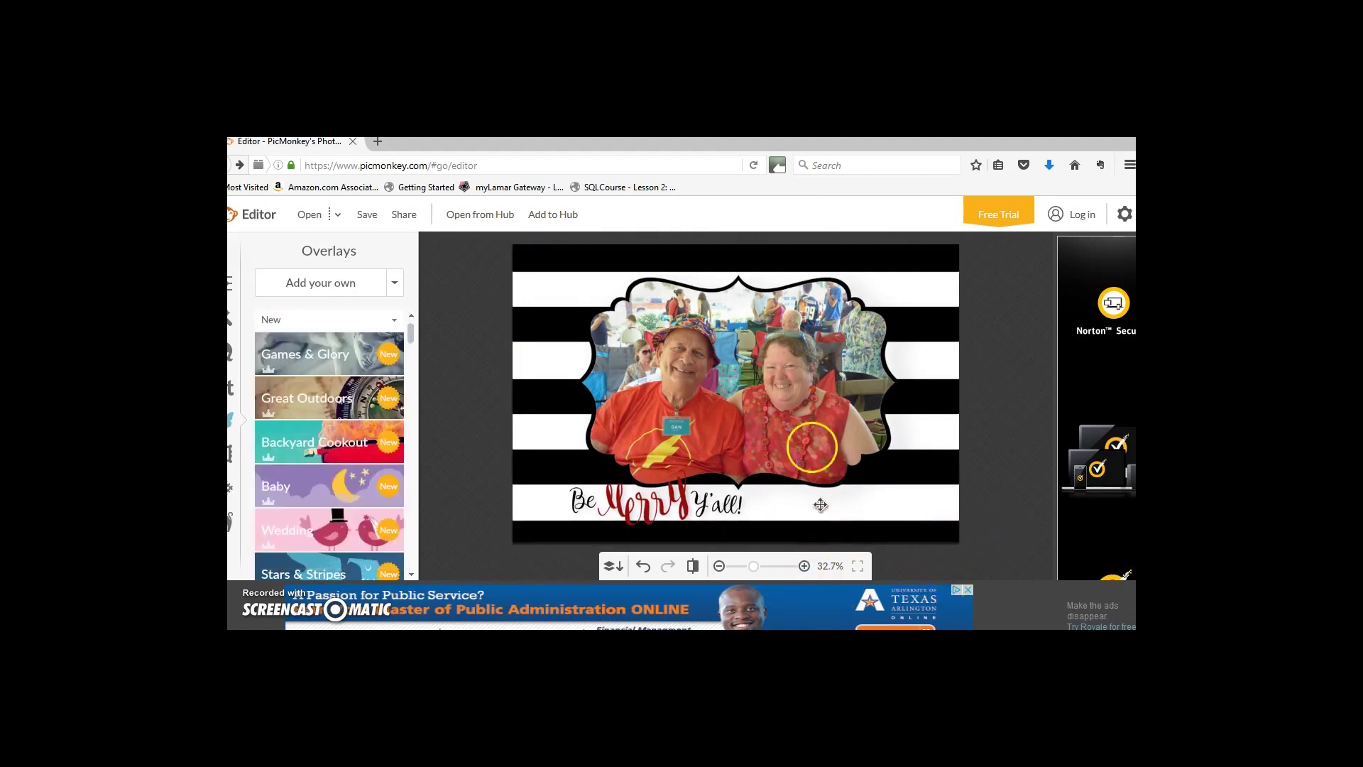
pyautogui.moveTo(747, 437); pyautogui.dragTo(752, 417)
pyautogui.click(921, 487)
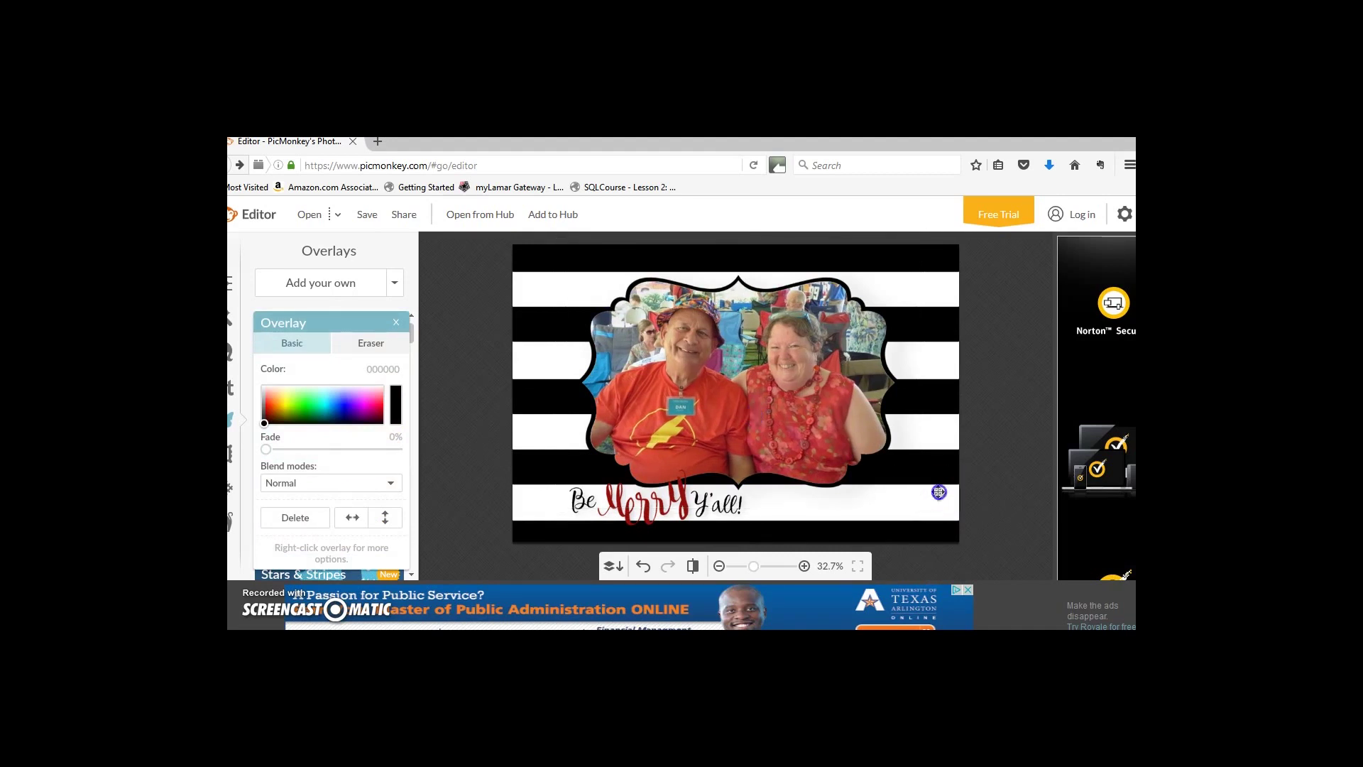
pyautogui.click(832, 536)
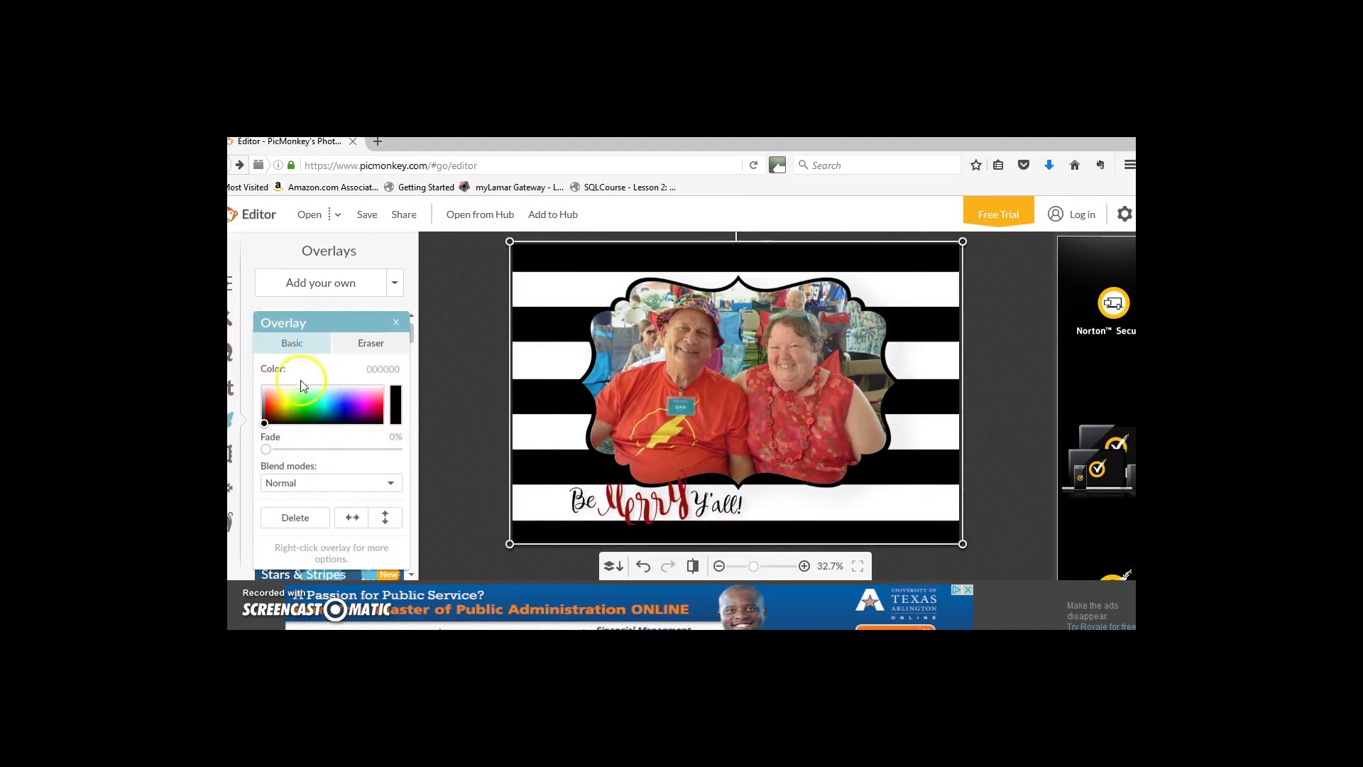
# Switch to the Text tools and deselect the overlay so the font list shows
pyautogui.click(235, 391)
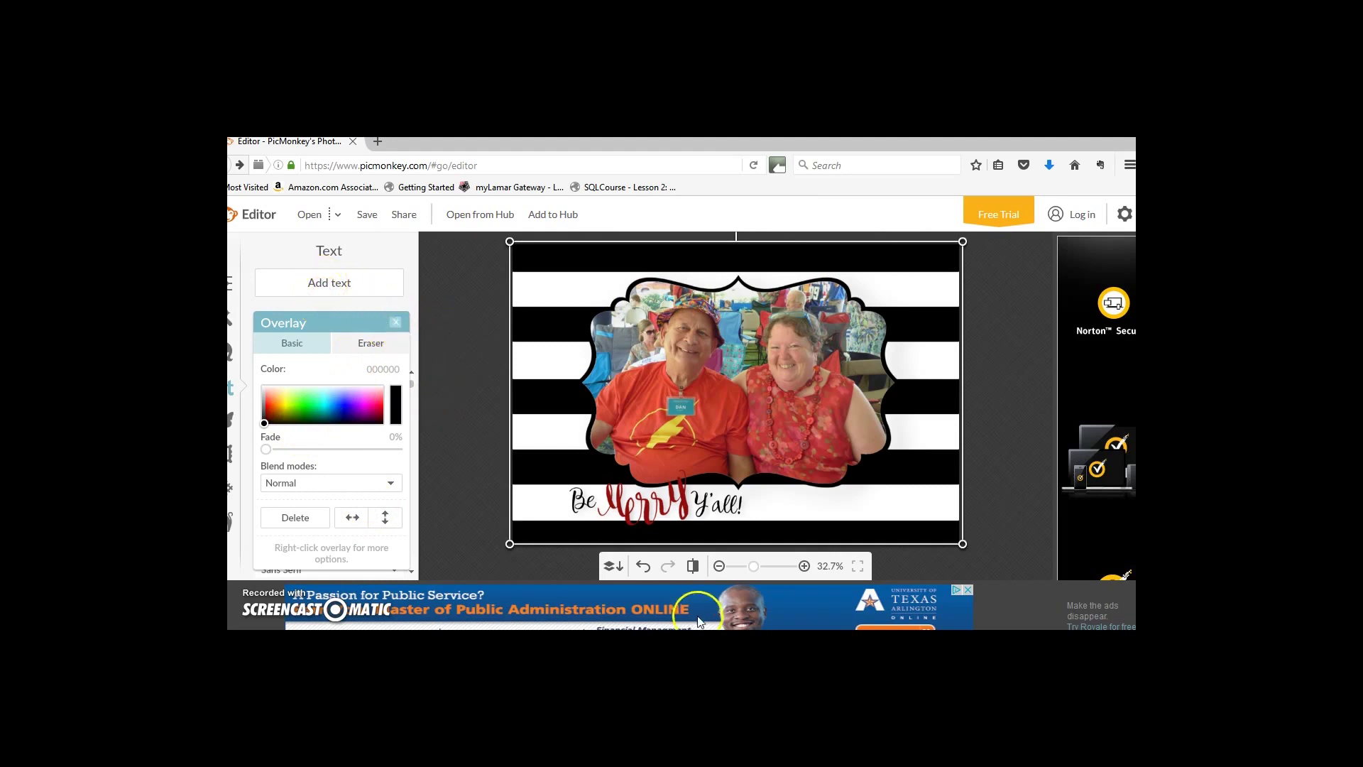
pyautogui.click(755, 426)
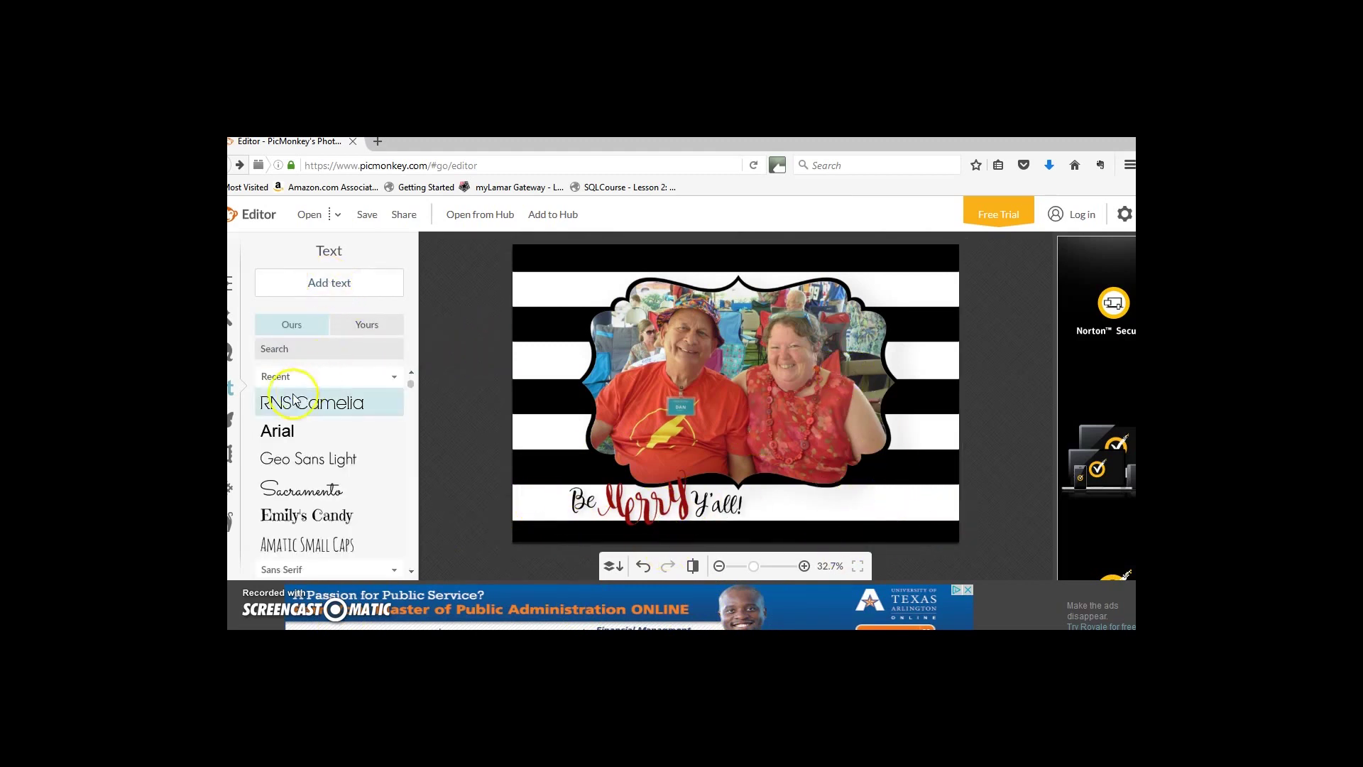
pyautogui.scroll(-5, 314, 495)
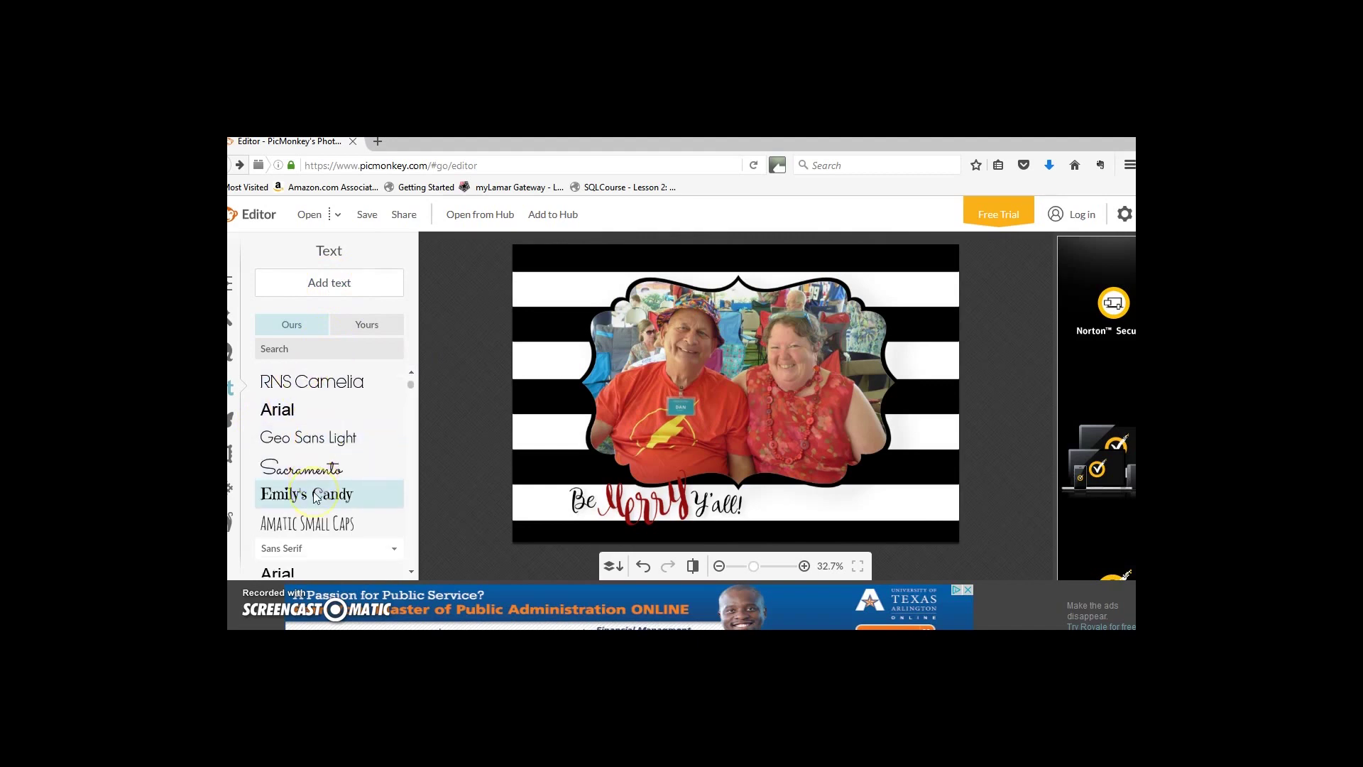
pyautogui.scroll(-2, 313, 494)
pyautogui.click(390, 507)
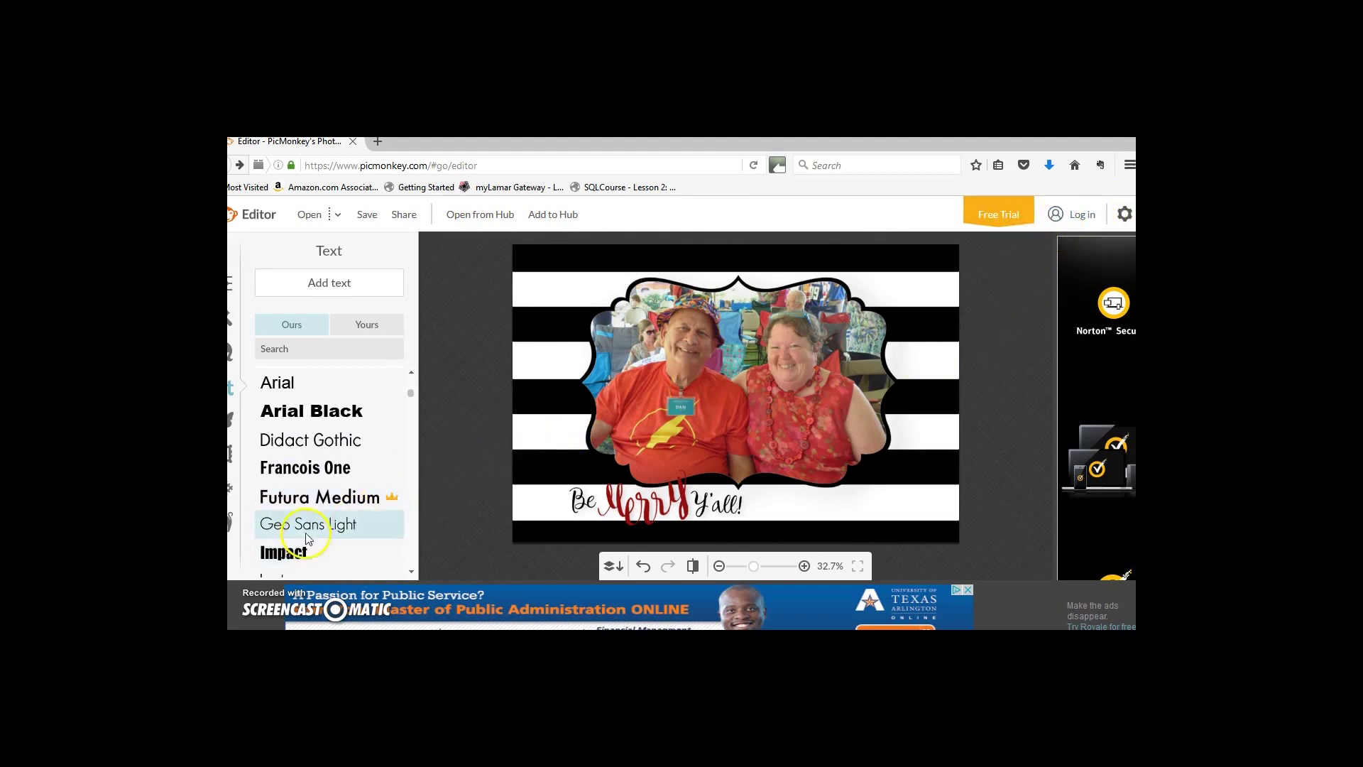
# Scroll through the Ours font list to browse lettering styles
pyautogui.scroll(-3, 305, 550)
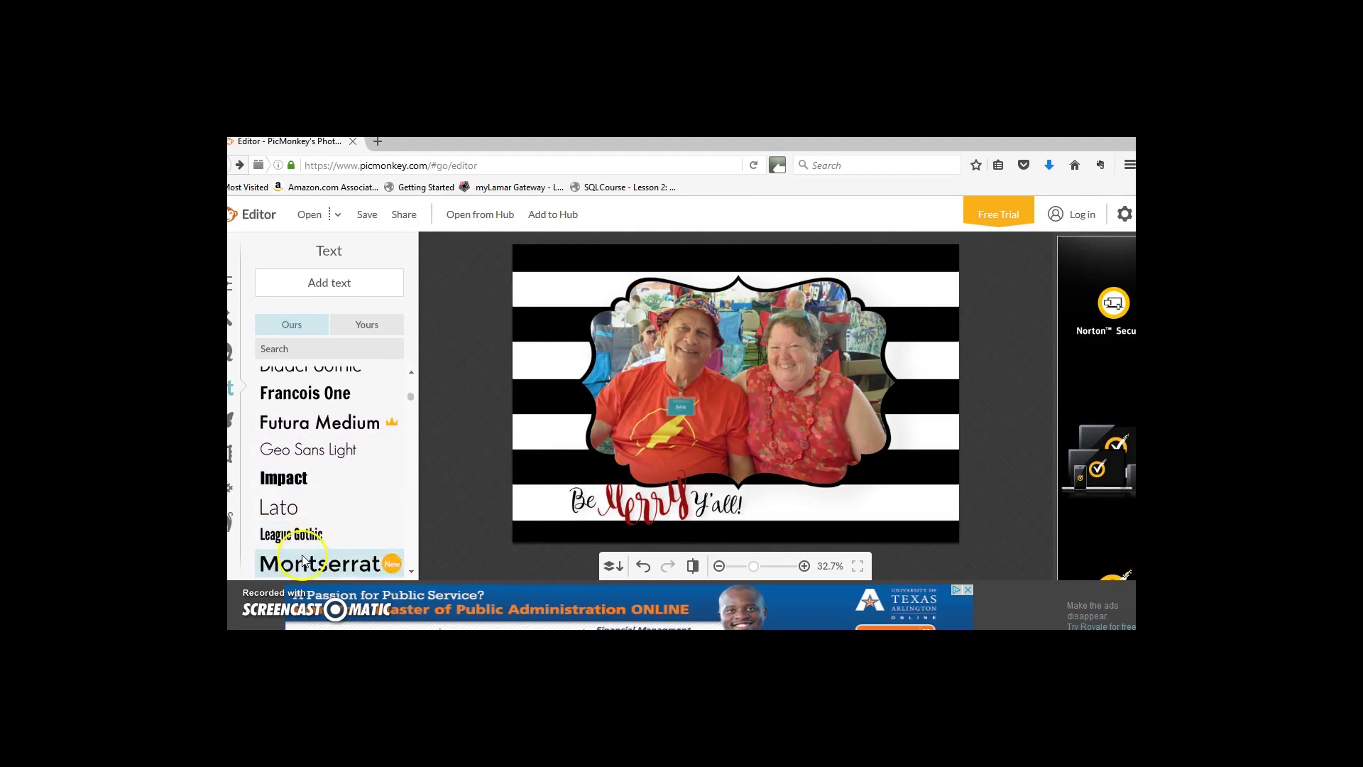
pyautogui.scroll(-3, 306, 552)
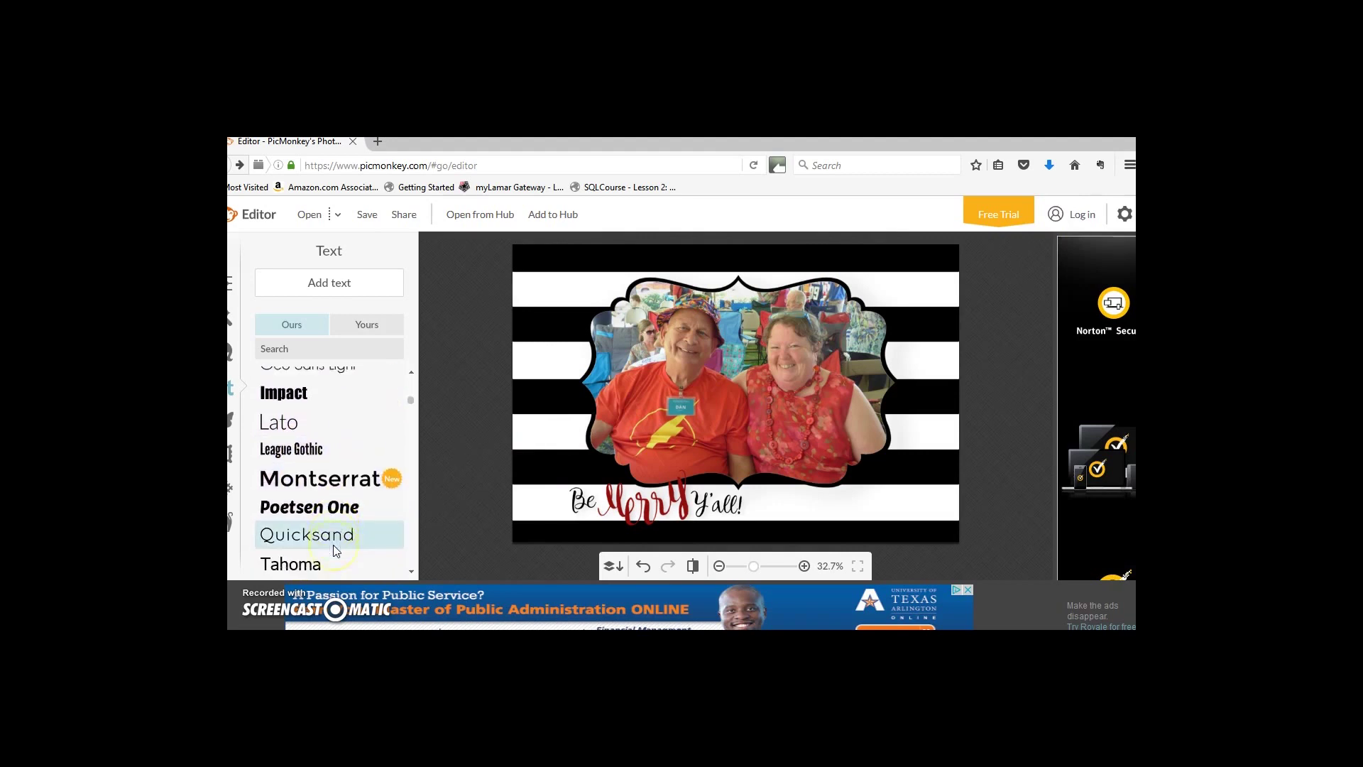
pyautogui.scroll(-4, 335, 551)
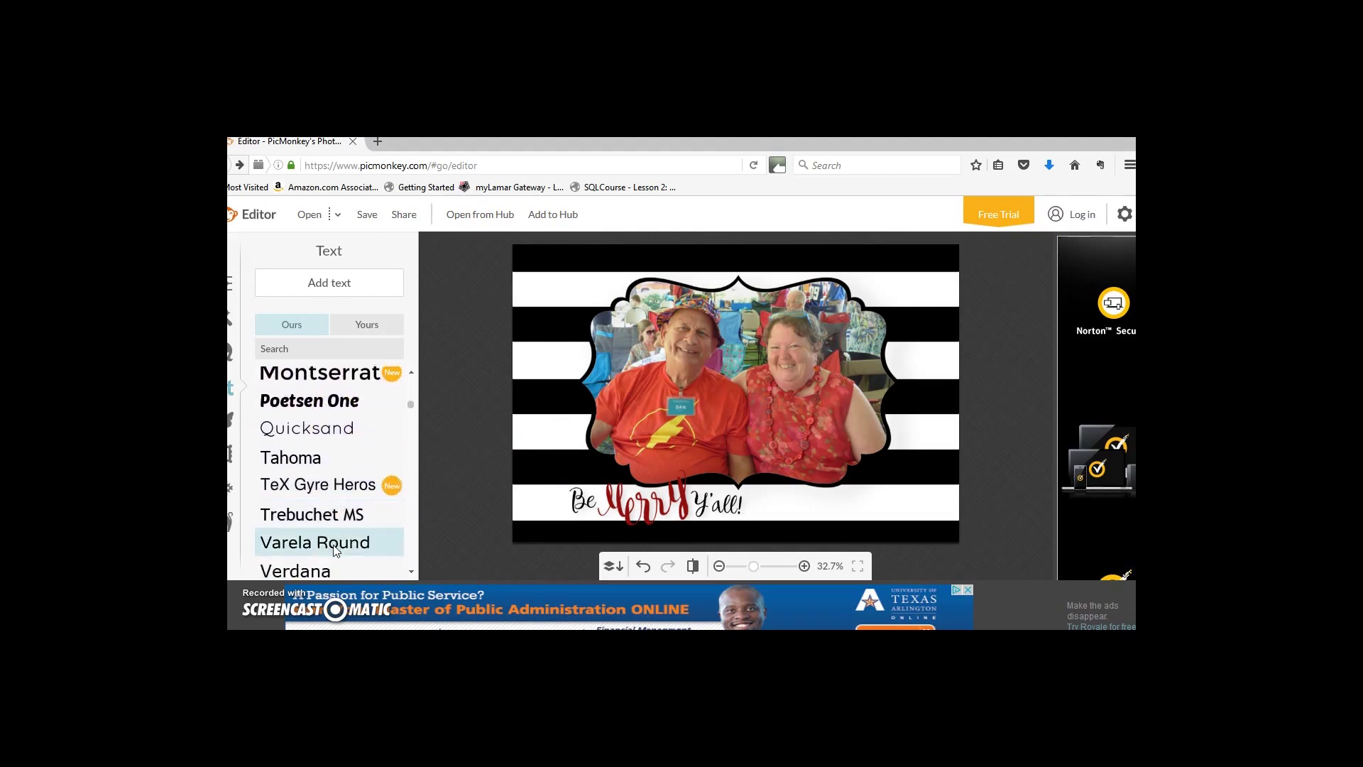
pyautogui.scroll(-6, 333, 550)
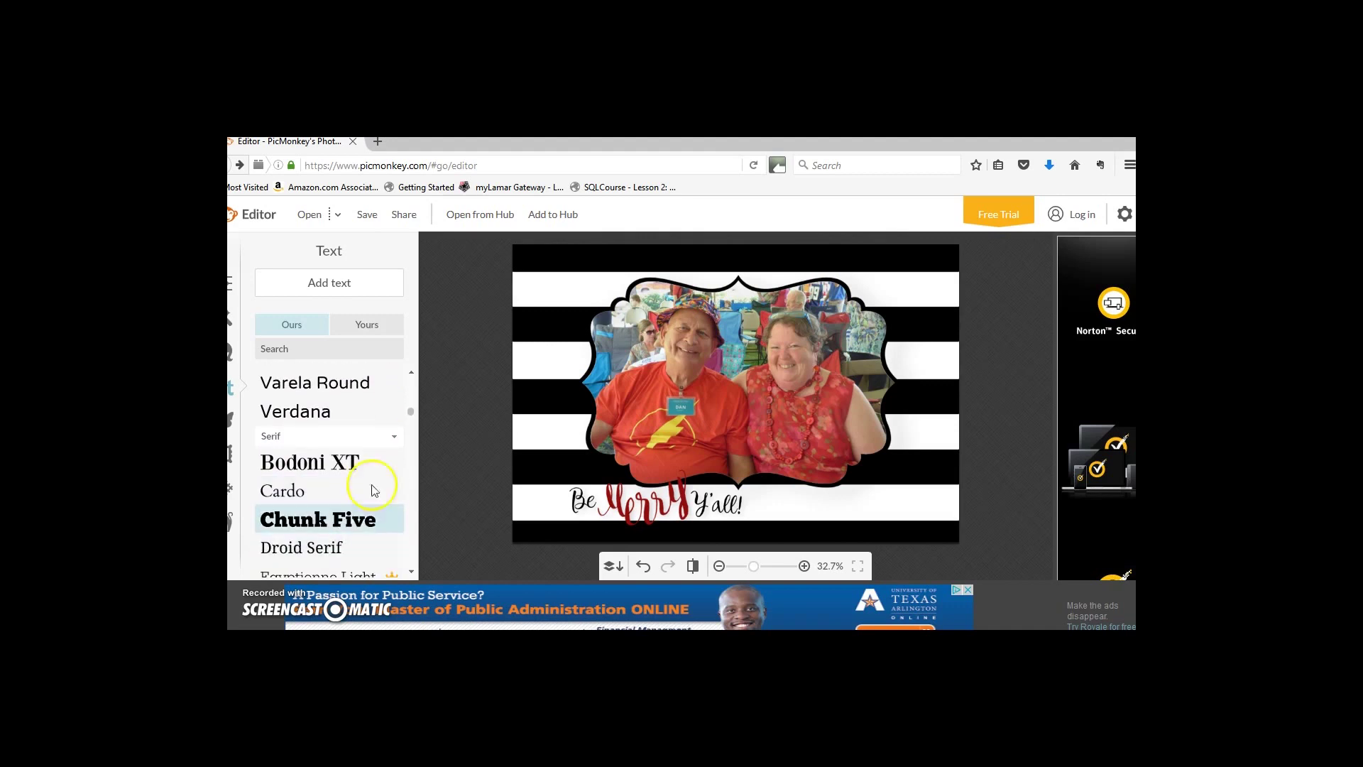
pyautogui.scroll(-2, 335, 483)
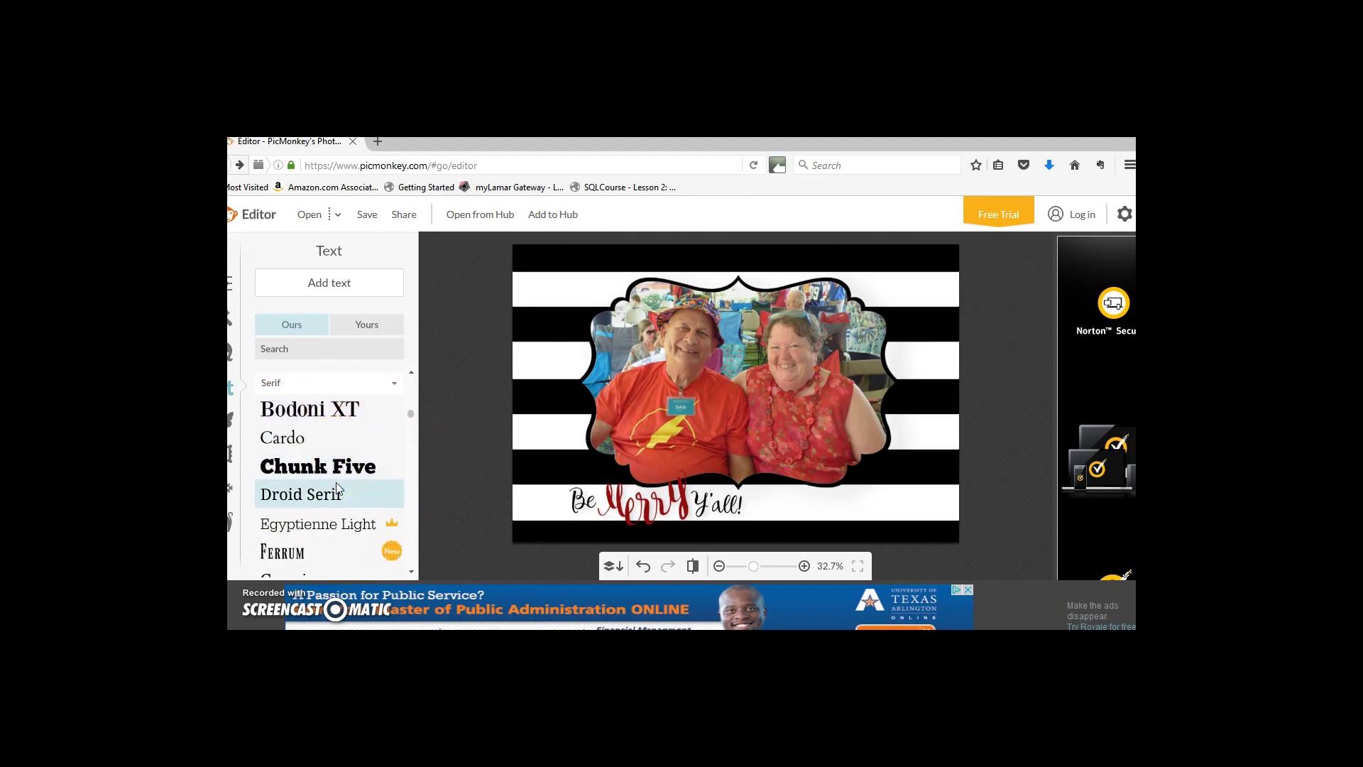
pyautogui.scroll(-4, 335, 483)
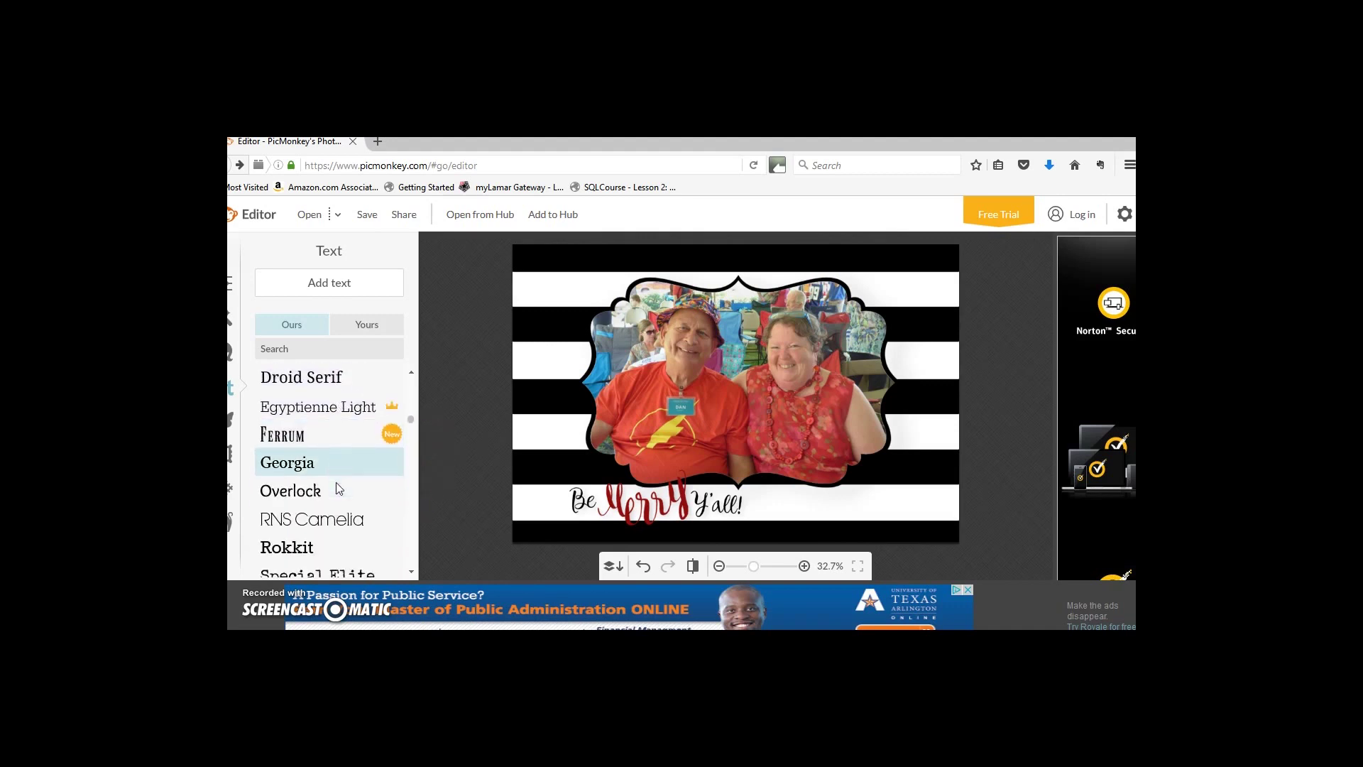
pyautogui.scroll(-4, 335, 483)
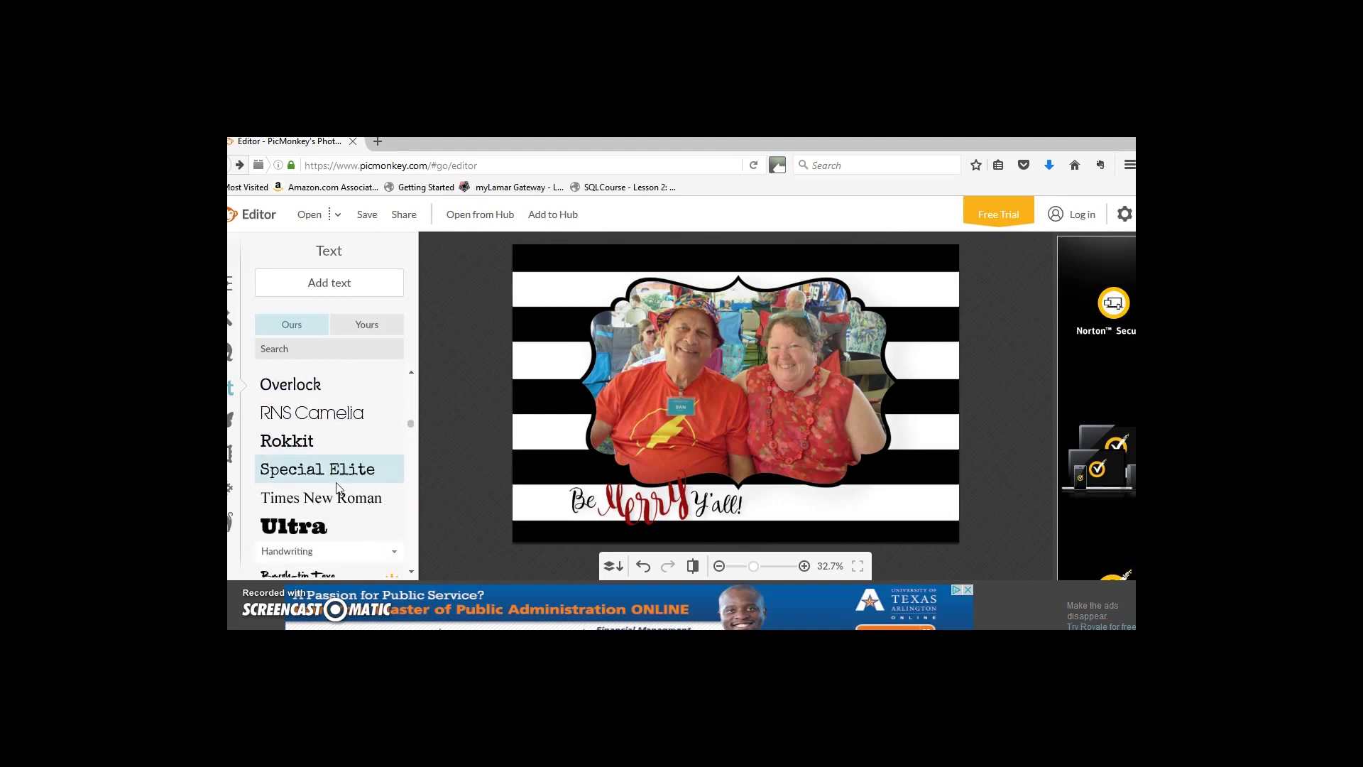
pyautogui.scroll(-7, 337, 486)
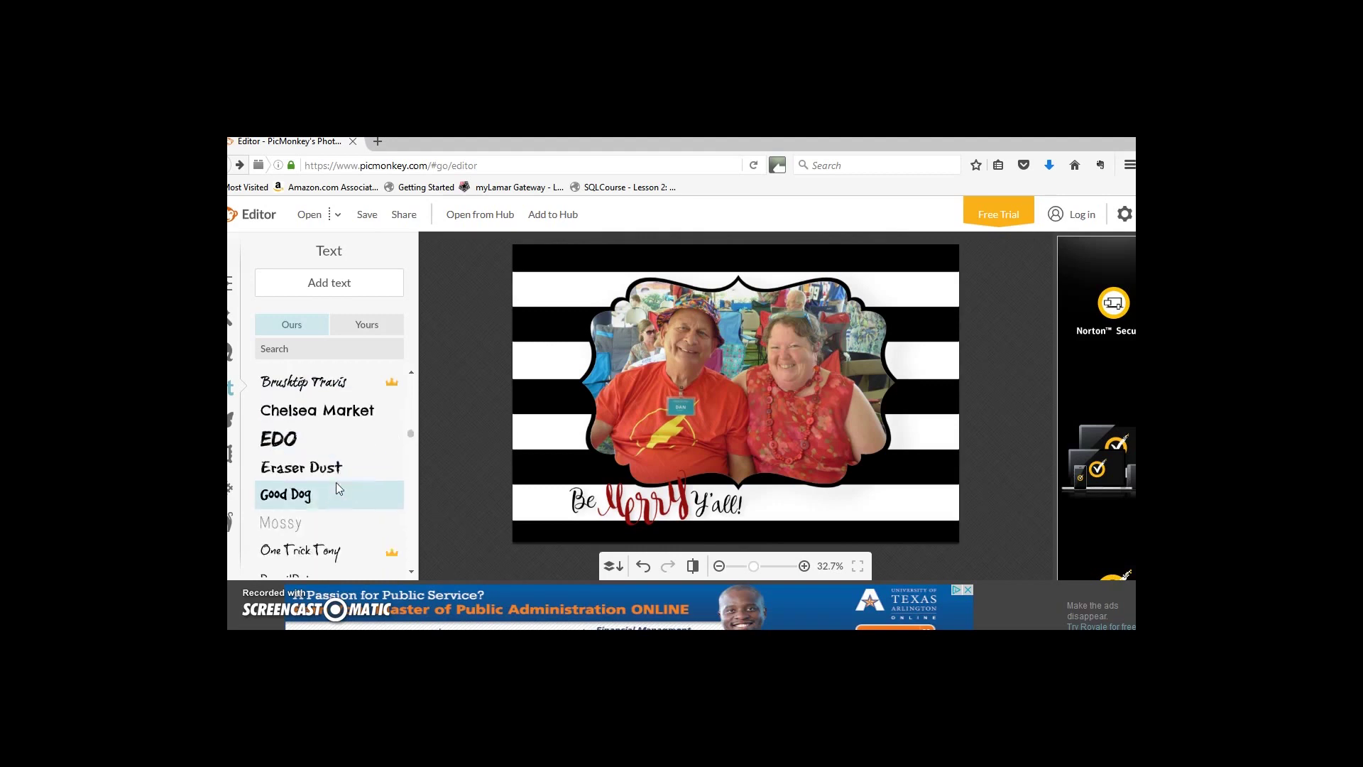
pyautogui.scroll(-6, 339, 497)
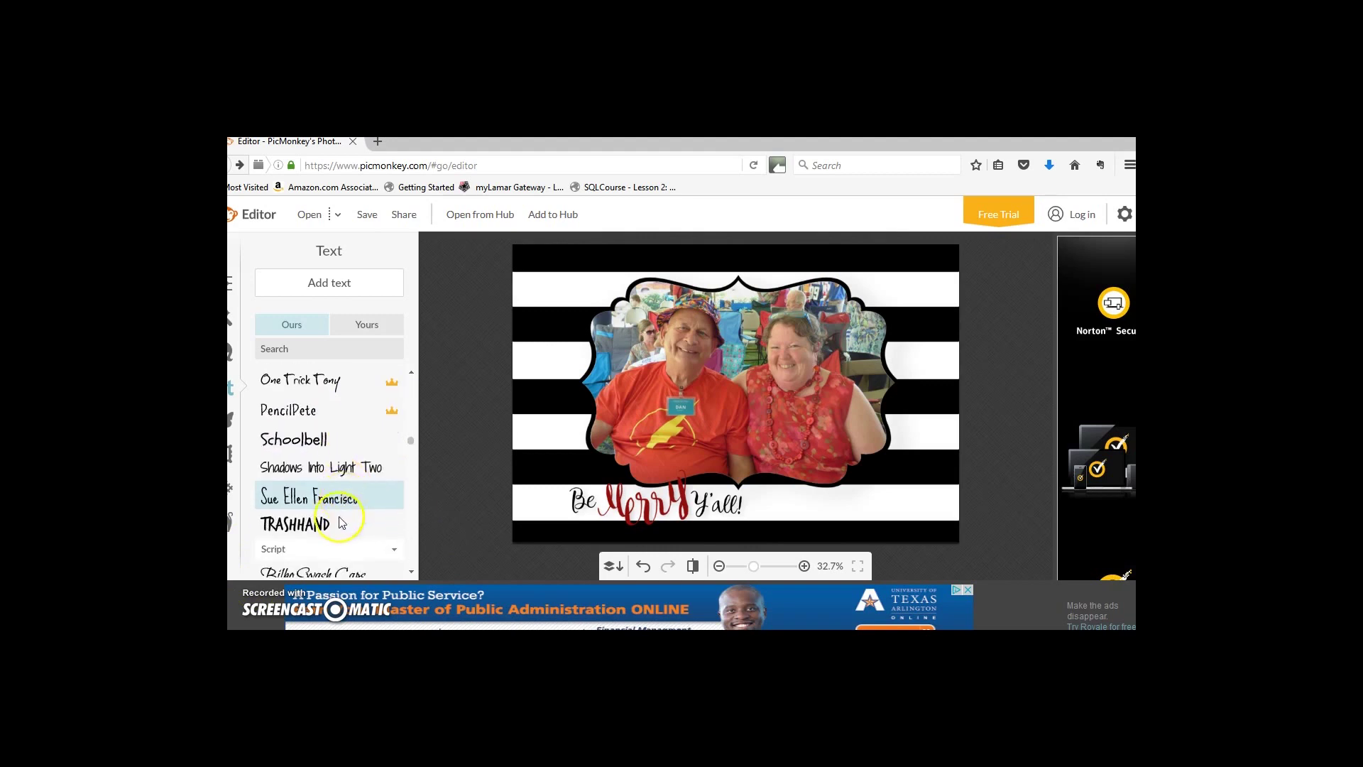
pyautogui.scroll(-7, 339, 518)
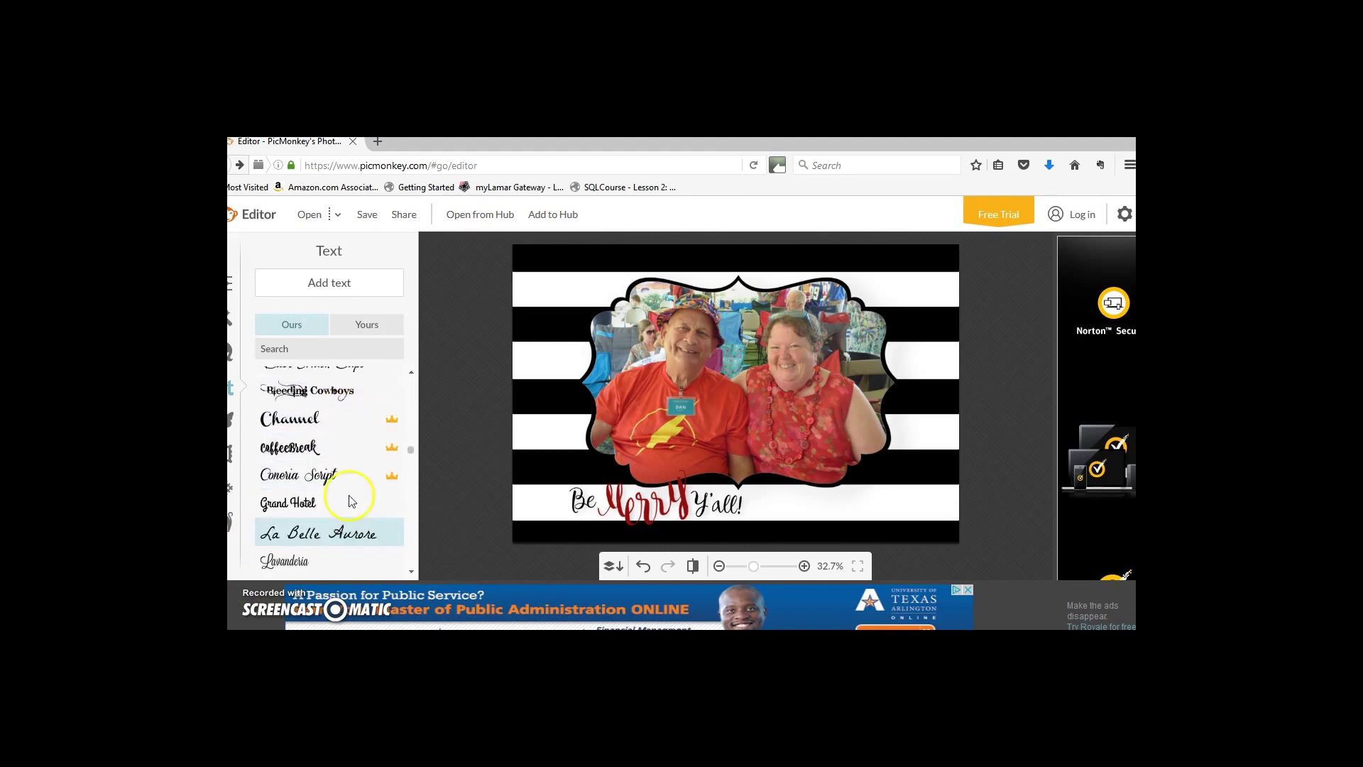
# Place a new text box on the bottom white stripe reading 'Christmas 2016'
pyautogui.moveTo(412, 458); pyautogui.dragTo(418, 574)
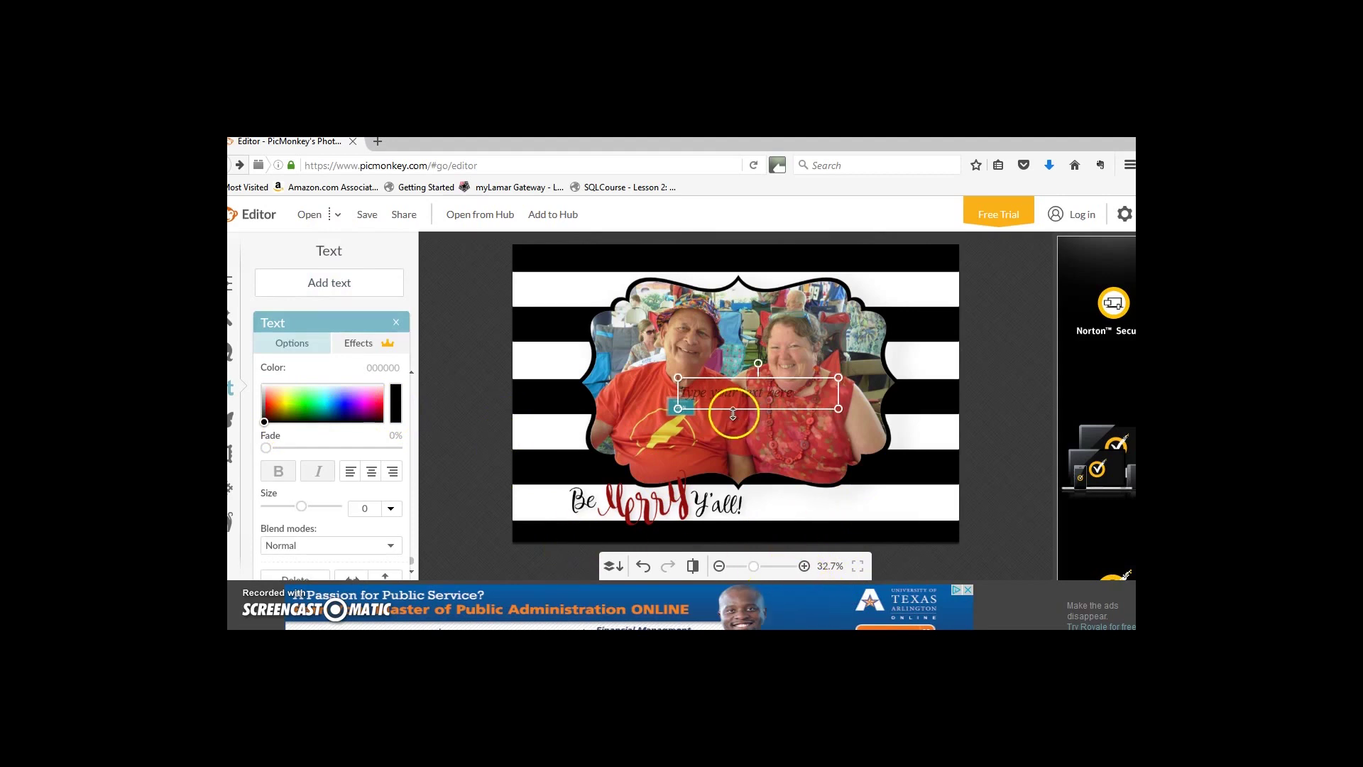
pyautogui.moveTo(732, 393); pyautogui.dragTo(845, 501)
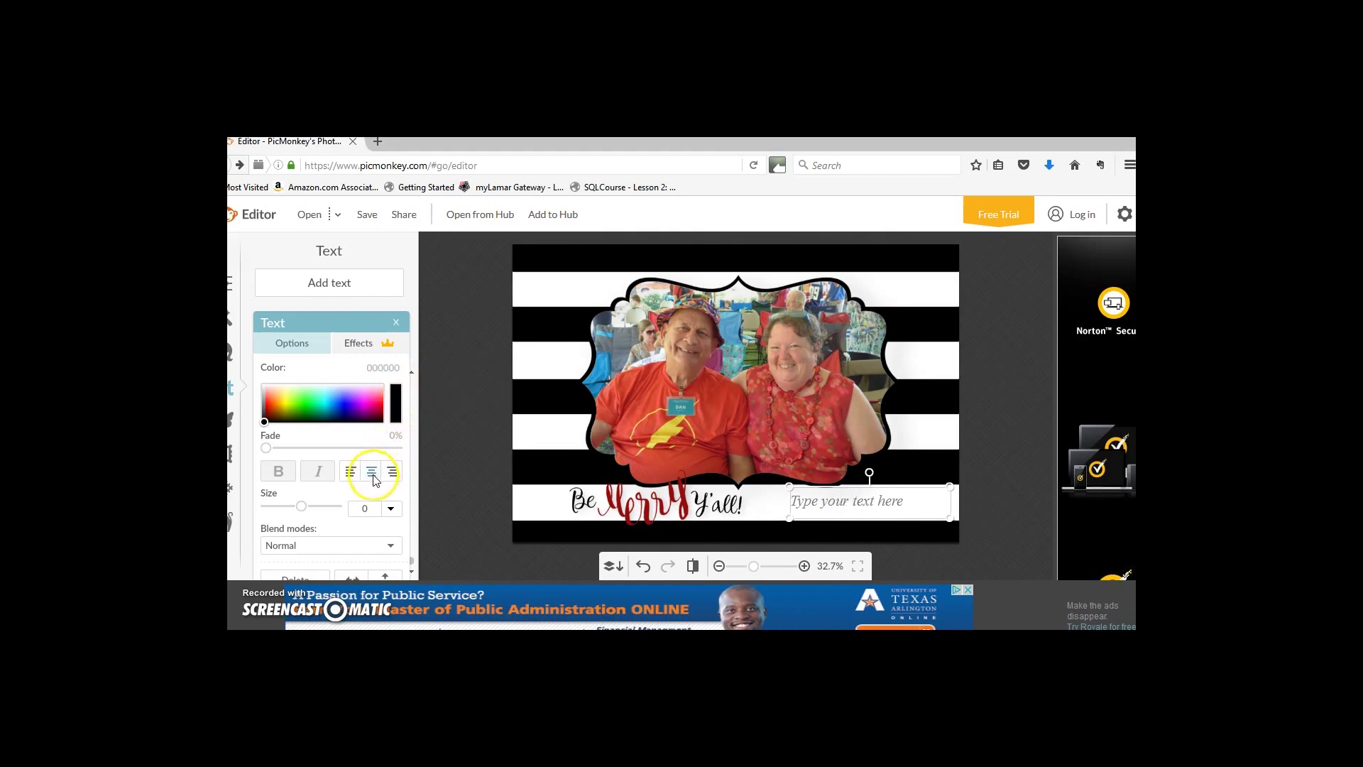
pyautogui.click(828, 503)
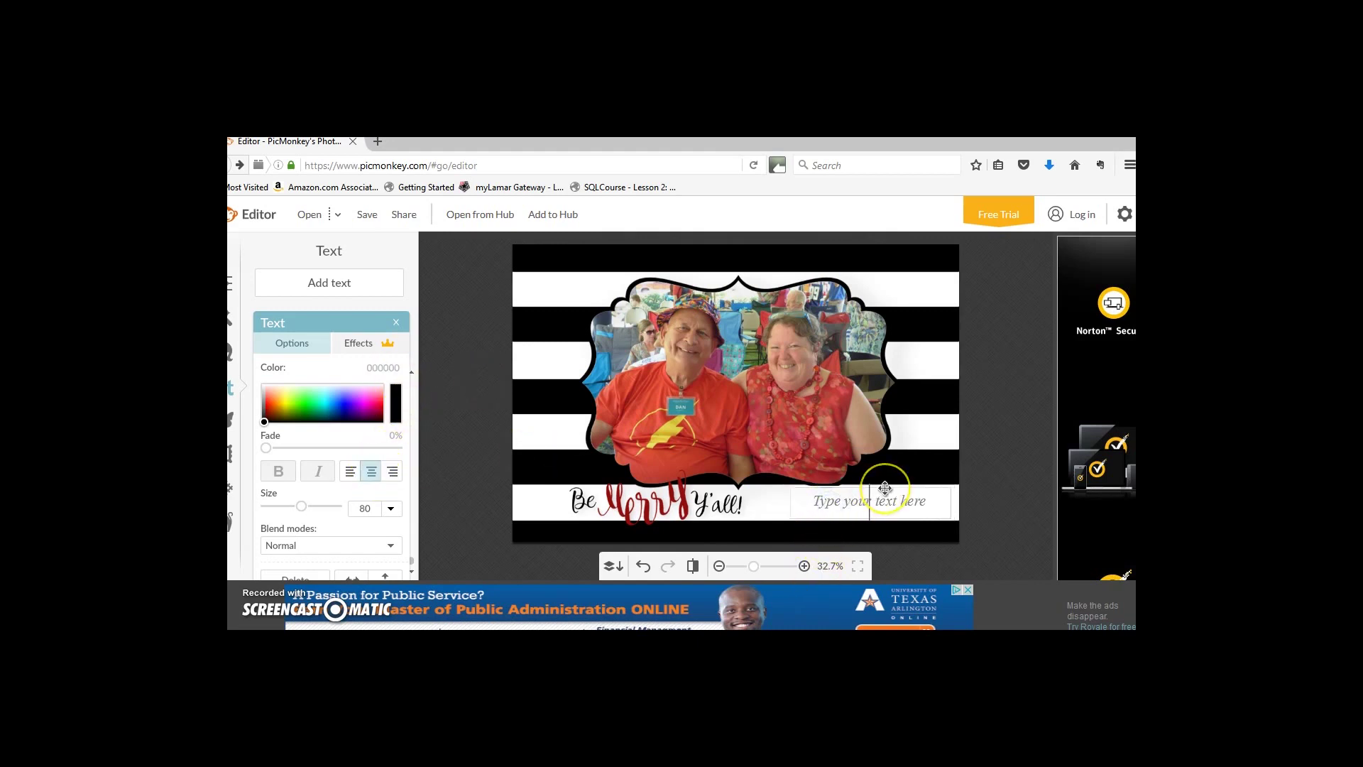
pyautogui.write('Christmas 2016')
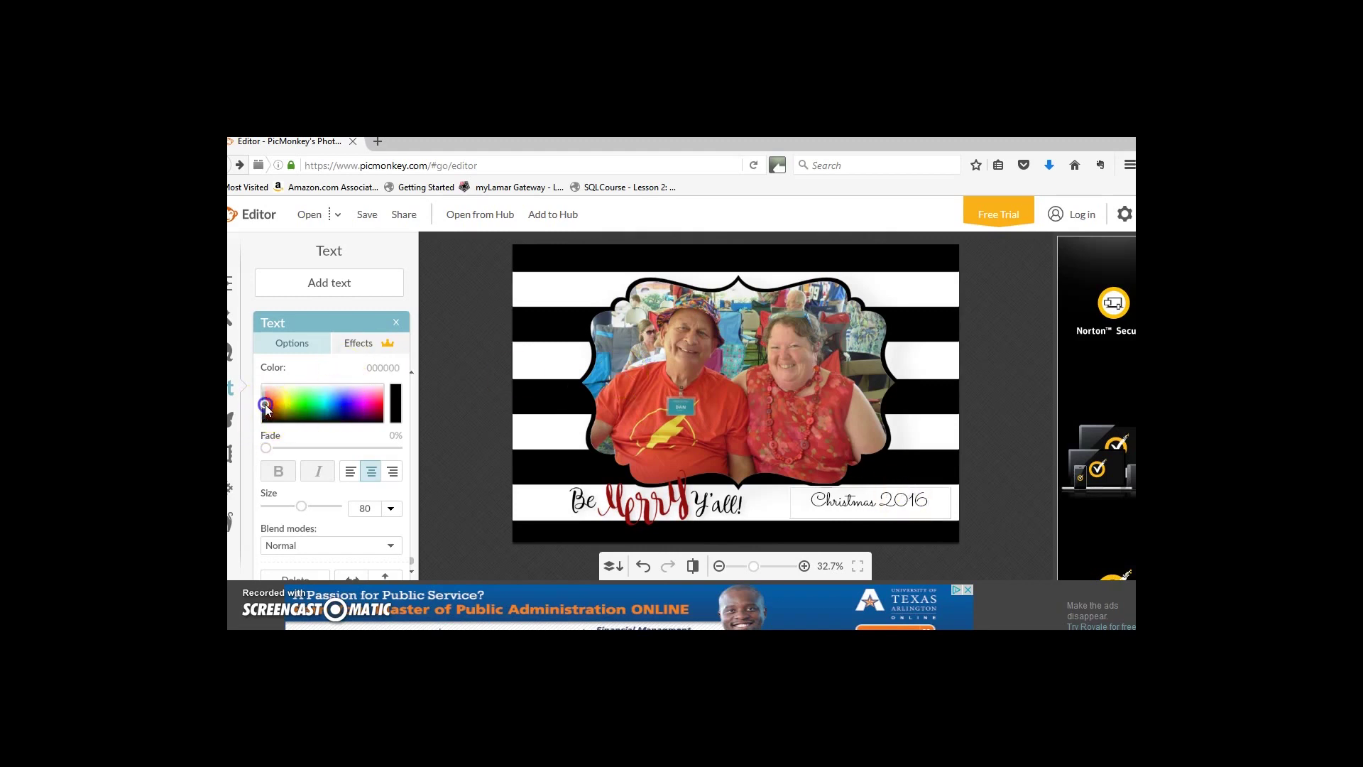
# Set the Christmas 2016 text colour to black (000000)
pyautogui.click(359, 405)
pyautogui.moveTo(627, 419); pyautogui.dragTo(654, 392)
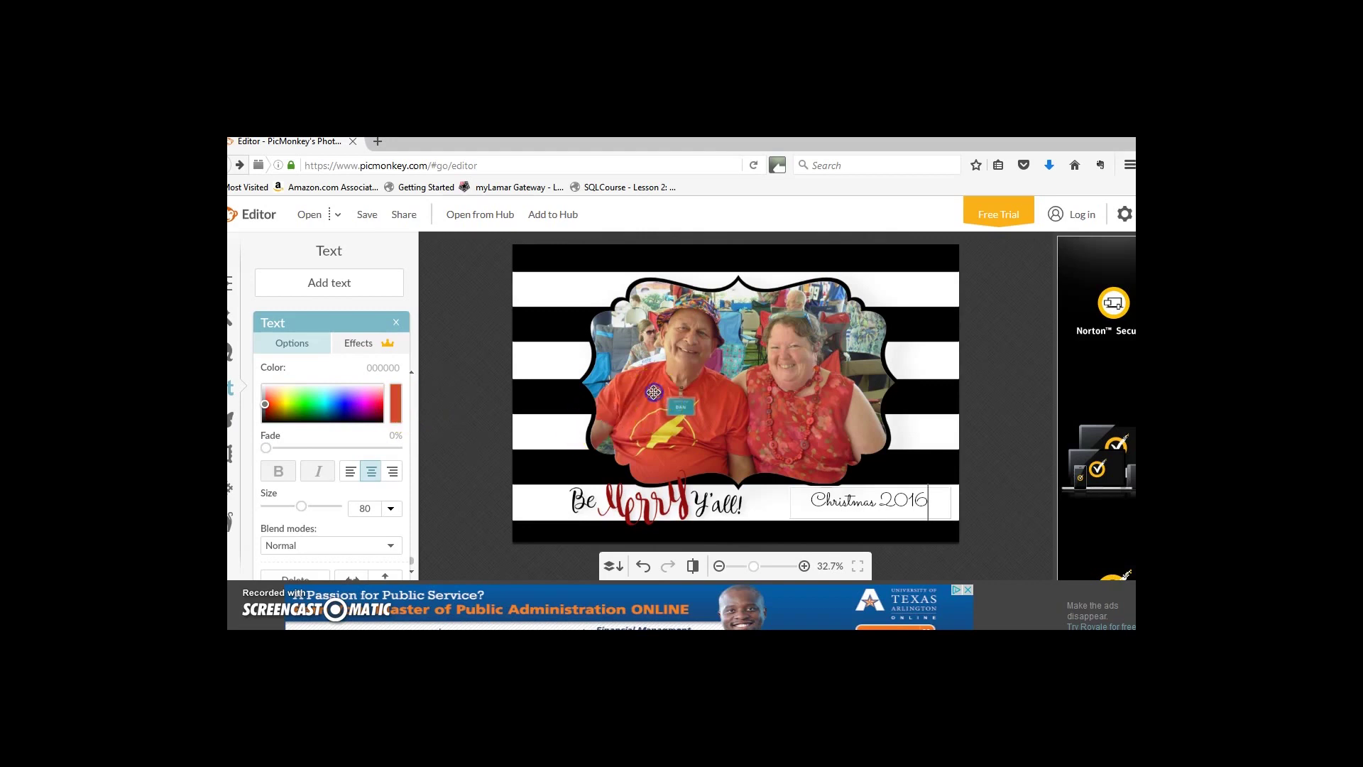
pyautogui.click(863, 504)
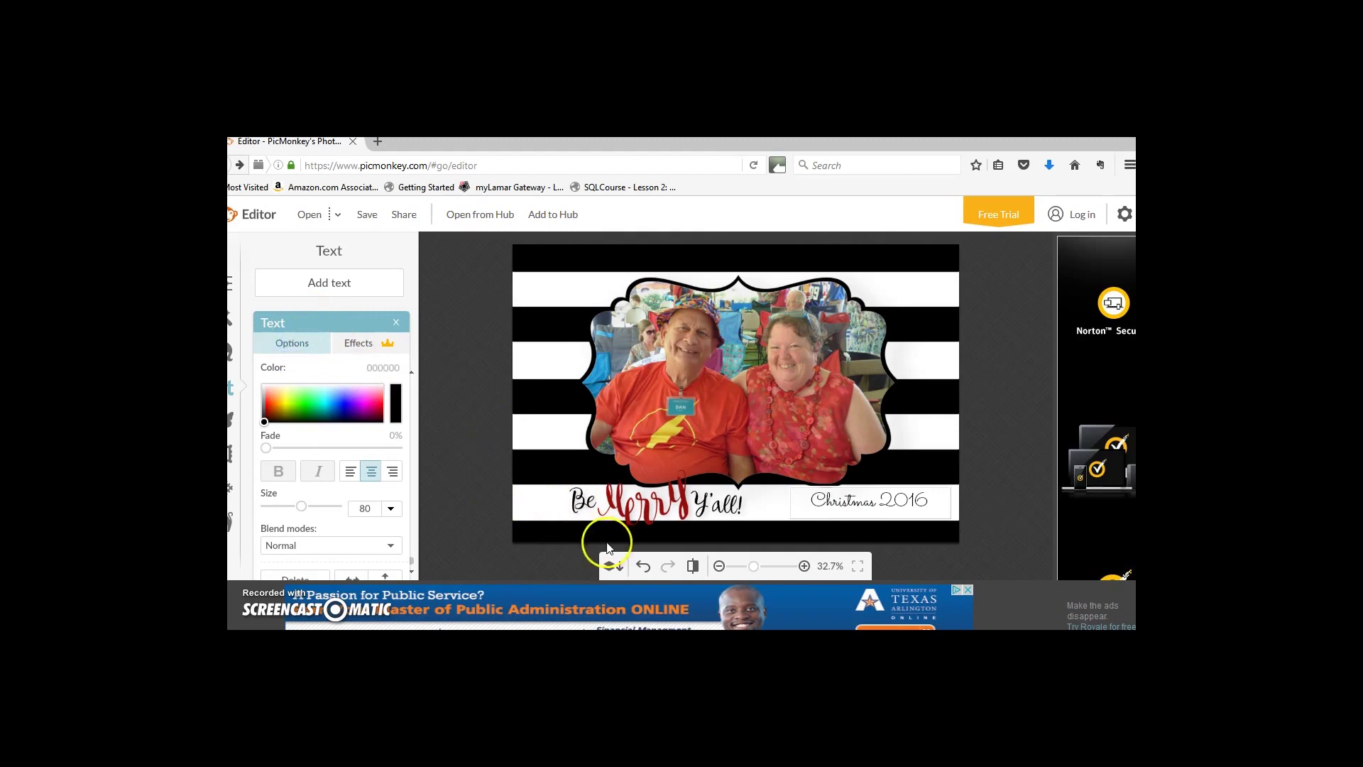
# Sample the dark red of 'Merry' (920d0d) for 'Christmas 2016' and close the Text panel
pyautogui.click(472, 536)
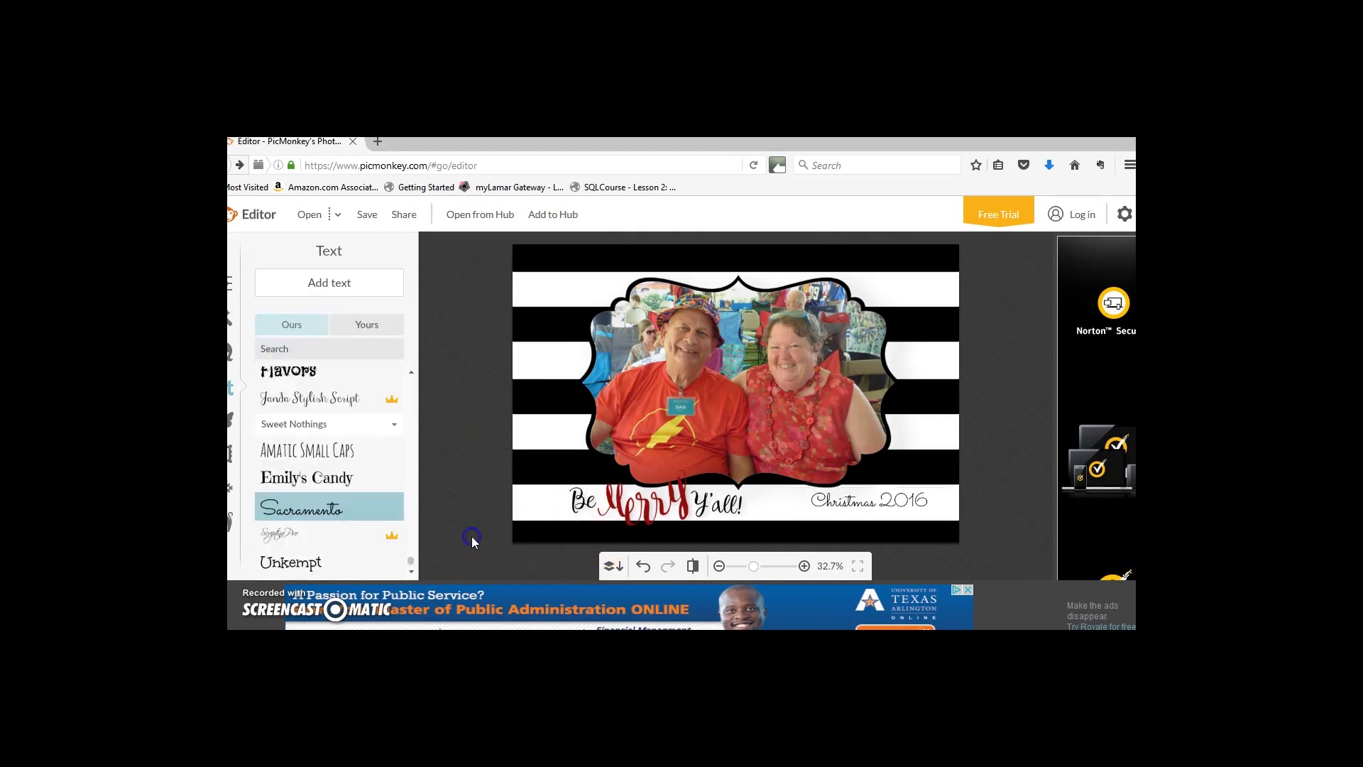
pyautogui.click(864, 503)
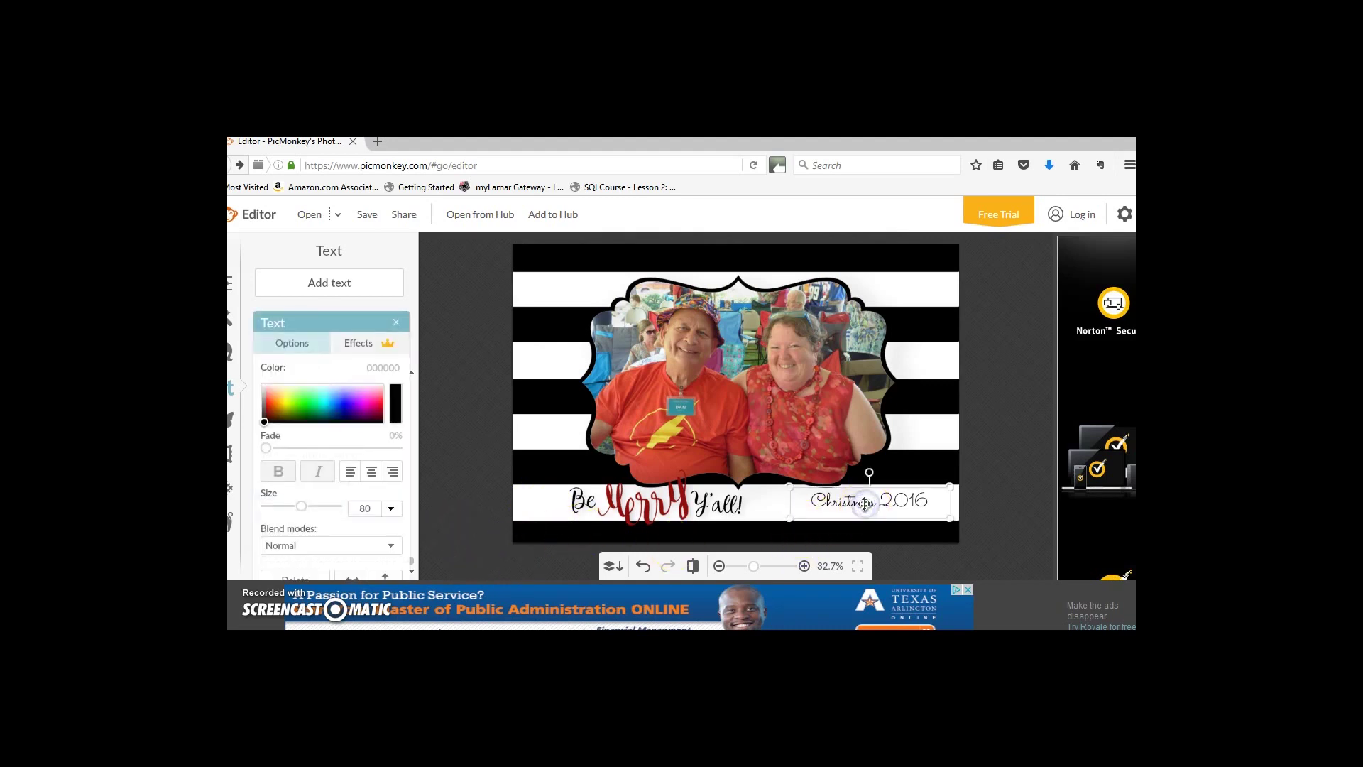
pyautogui.click(396, 394)
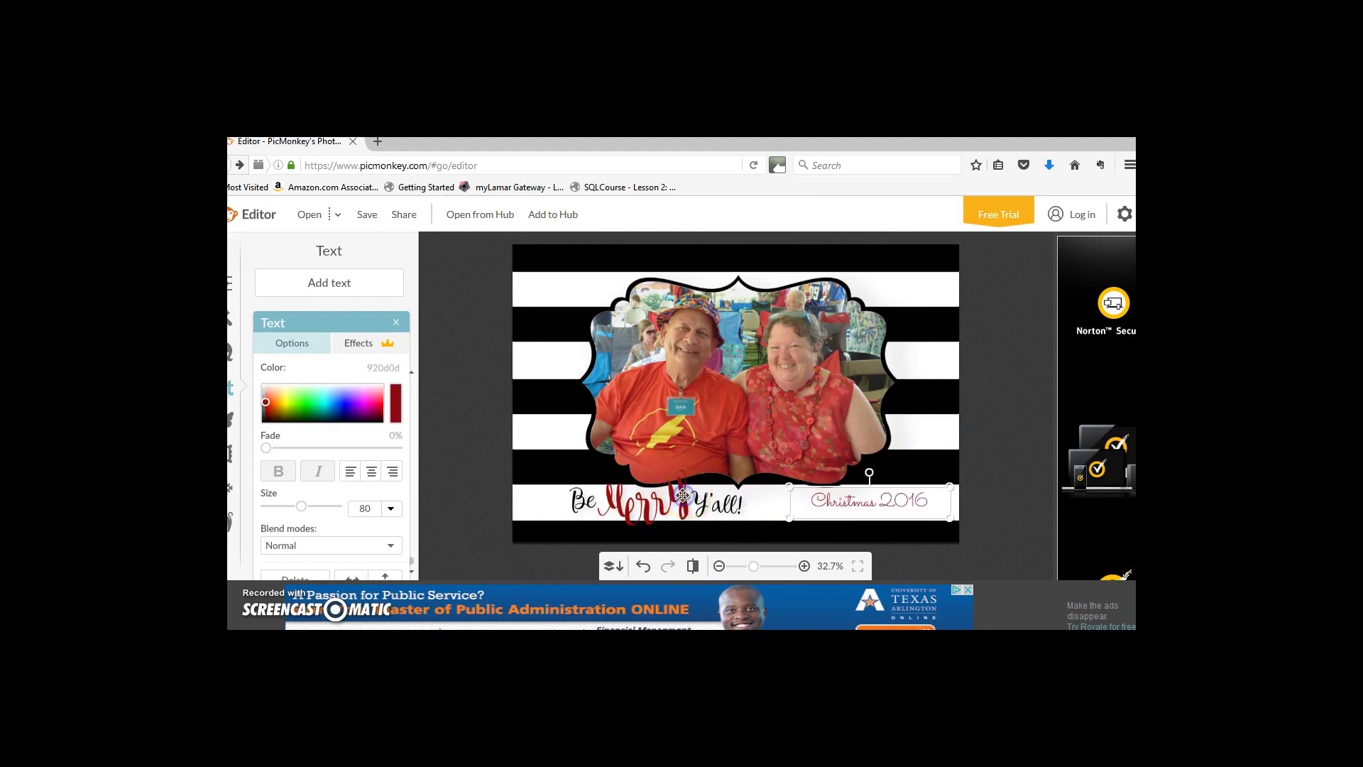
pyautogui.click(396, 321)
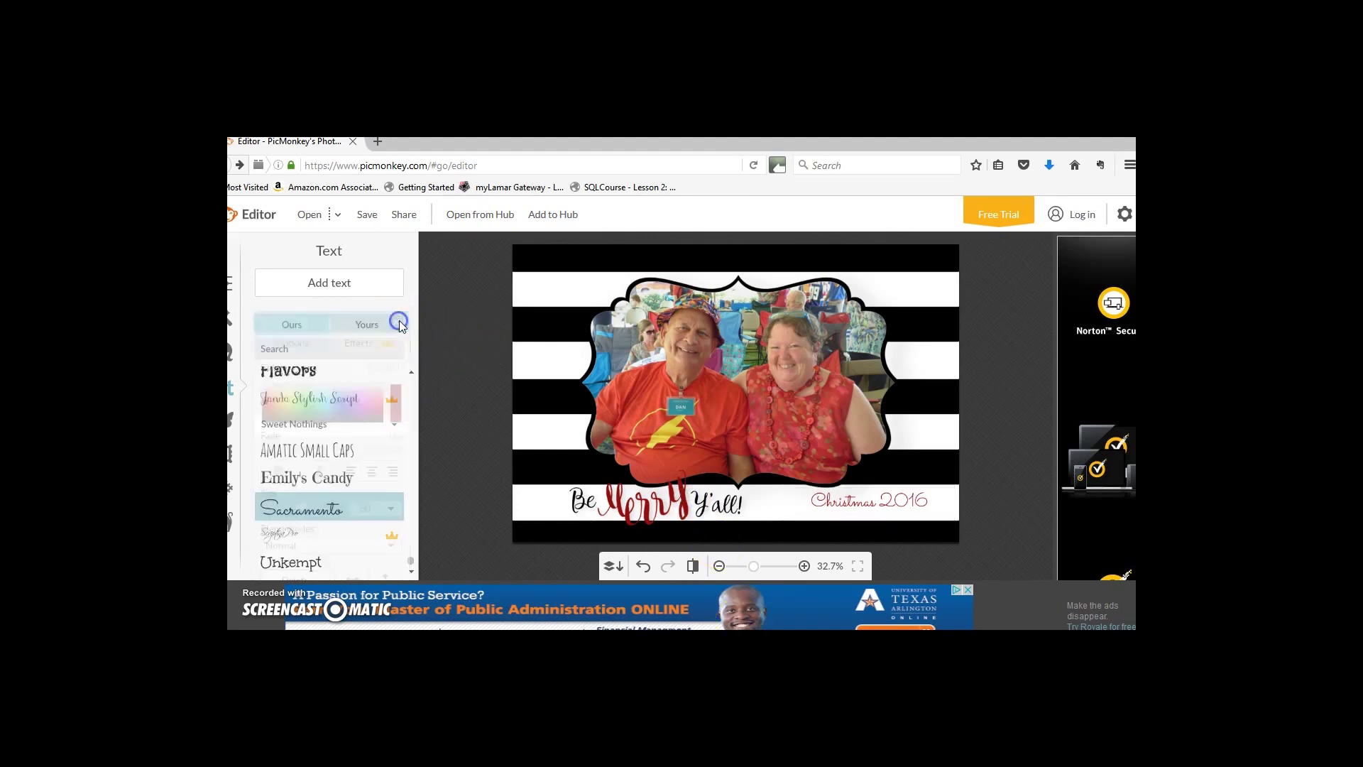
# Download the card as a Pierce-quality .jpg, check the download, and return to editing
pyautogui.click(367, 213)
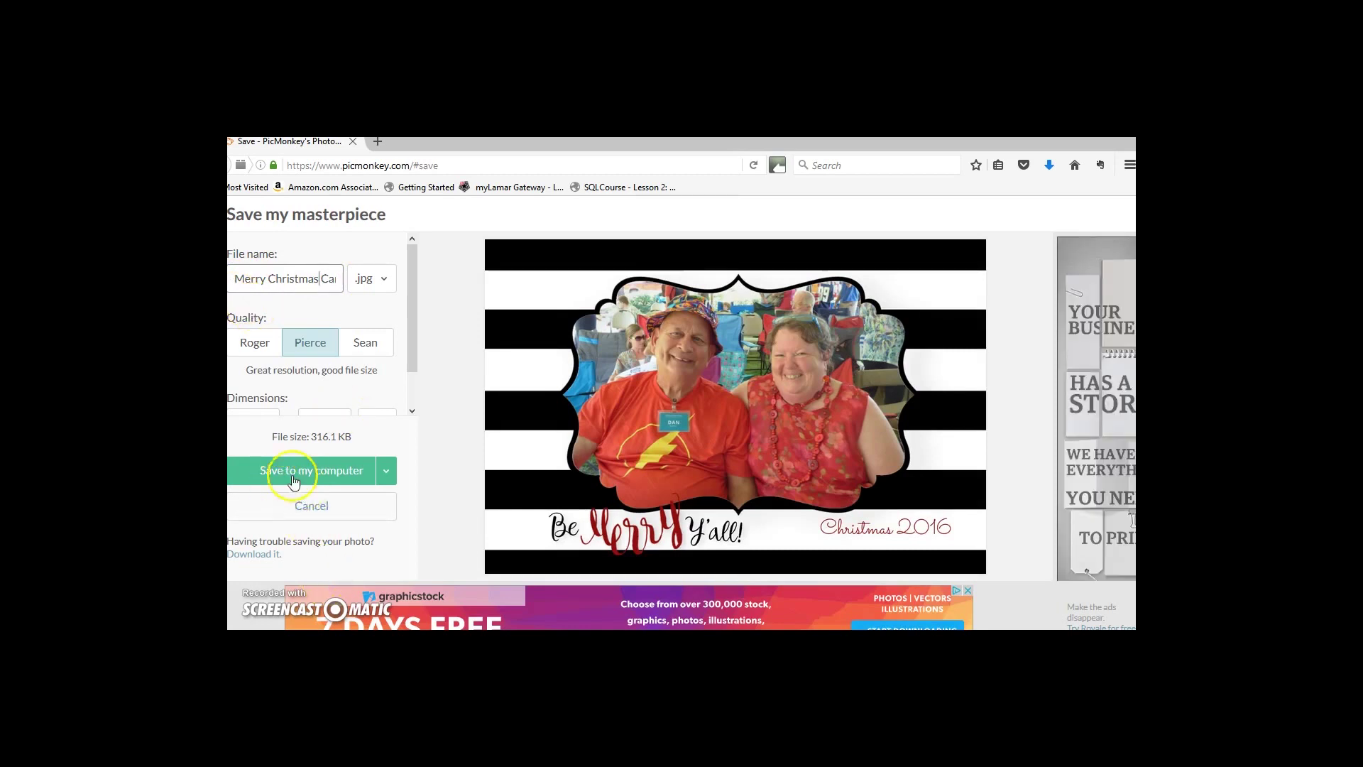
pyautogui.click(257, 555)
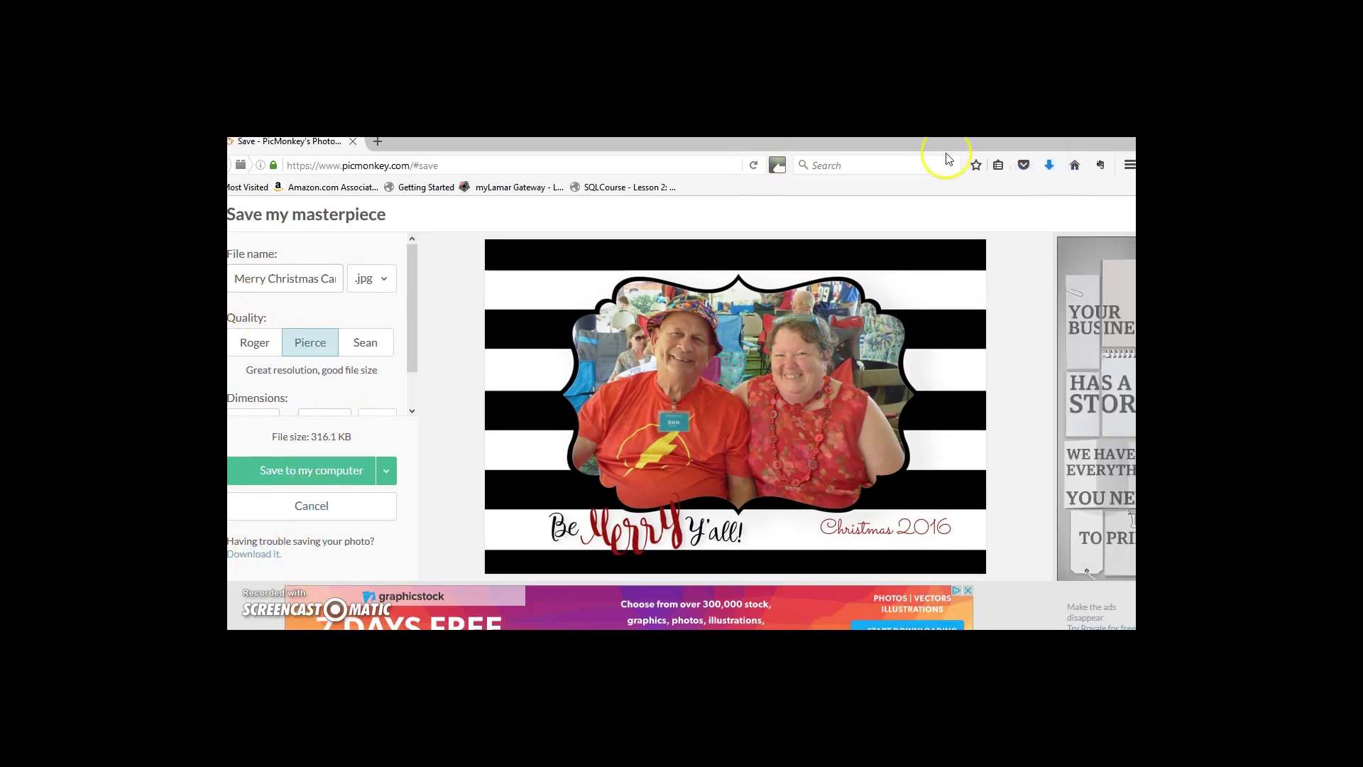
pyautogui.click(1049, 170)
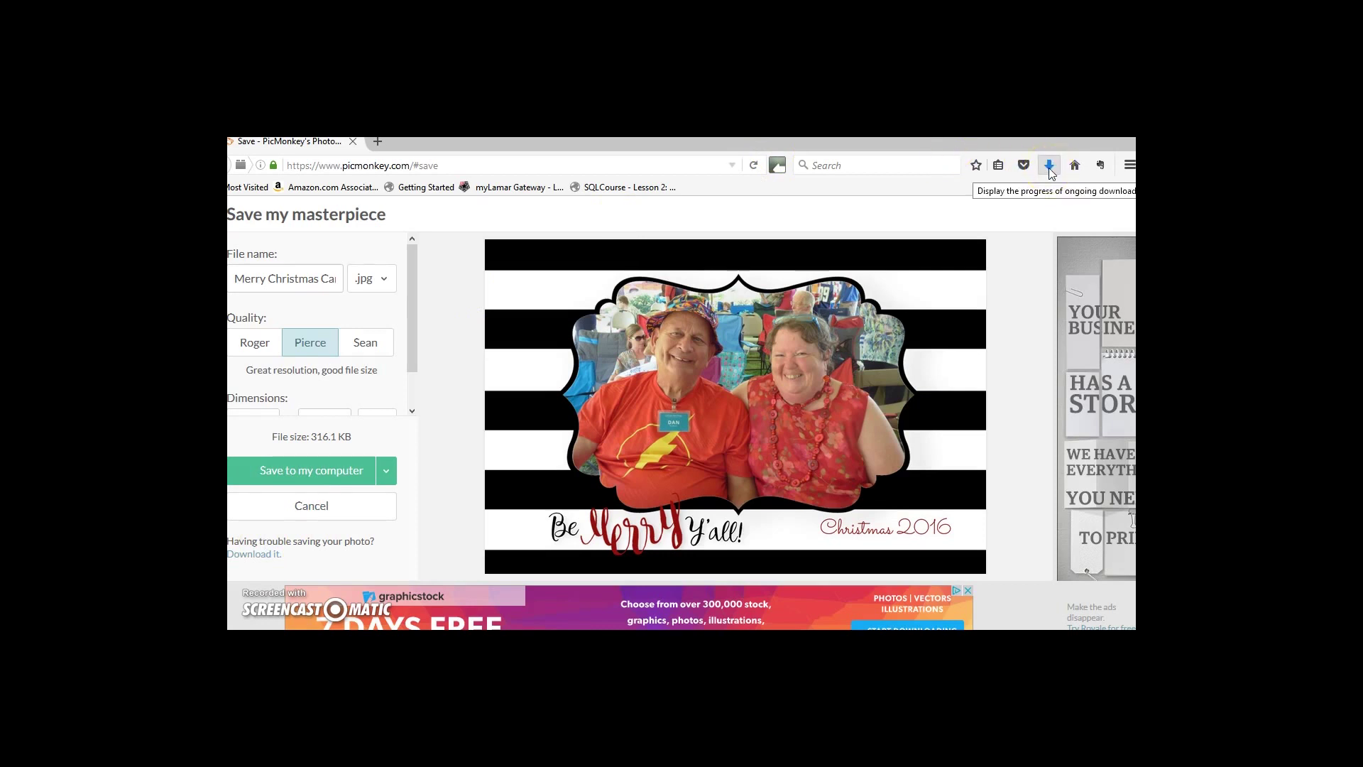
pyautogui.click(322, 514)
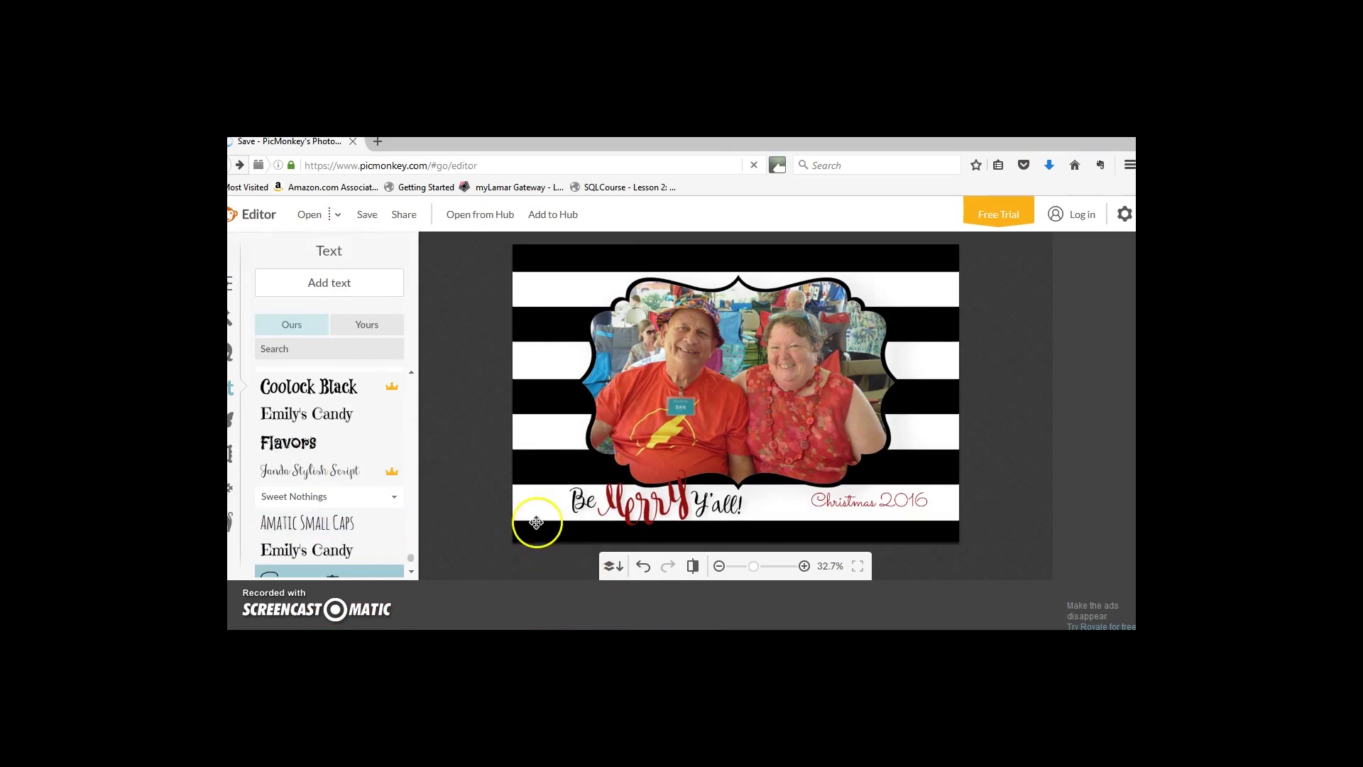
# Delete the black-and-white striped frame overlay and bring up the Overlays collection
pyautogui.click(537, 522)
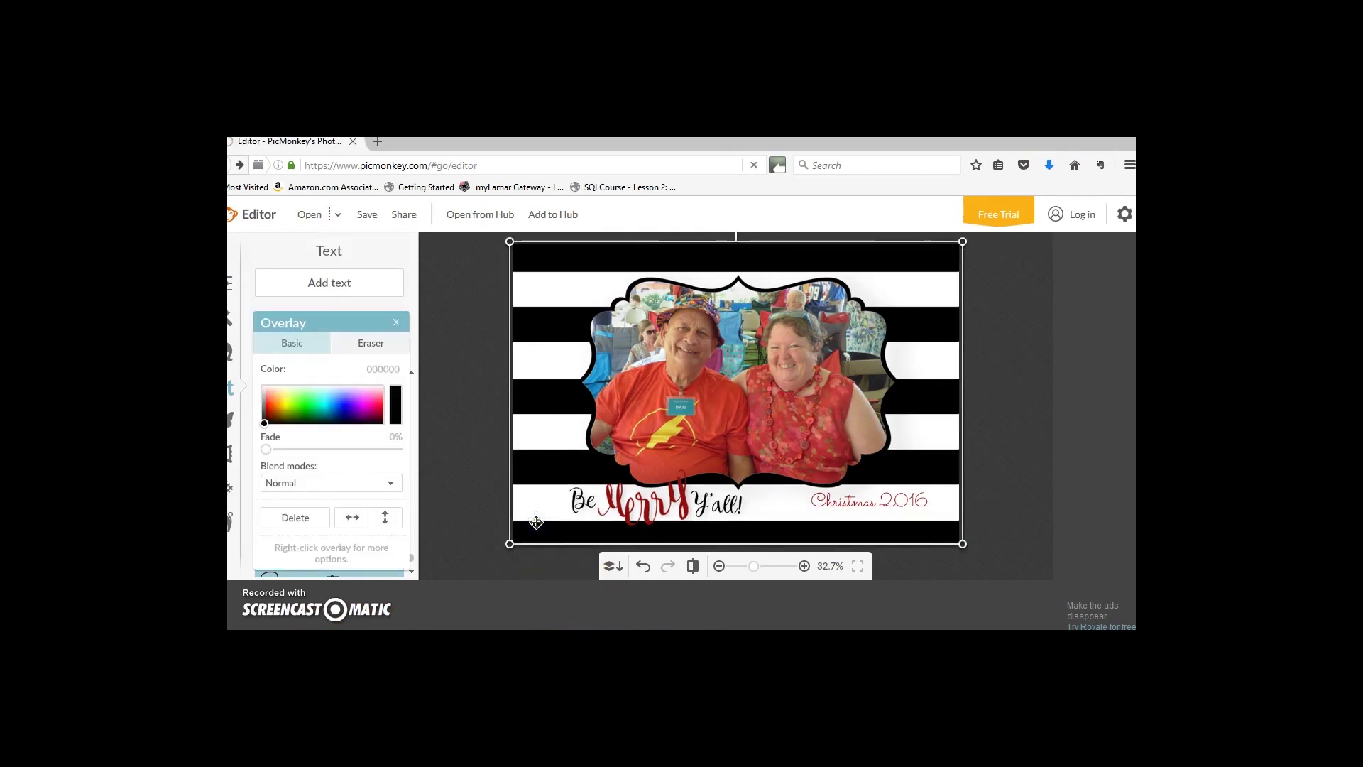
pyautogui.click(291, 524)
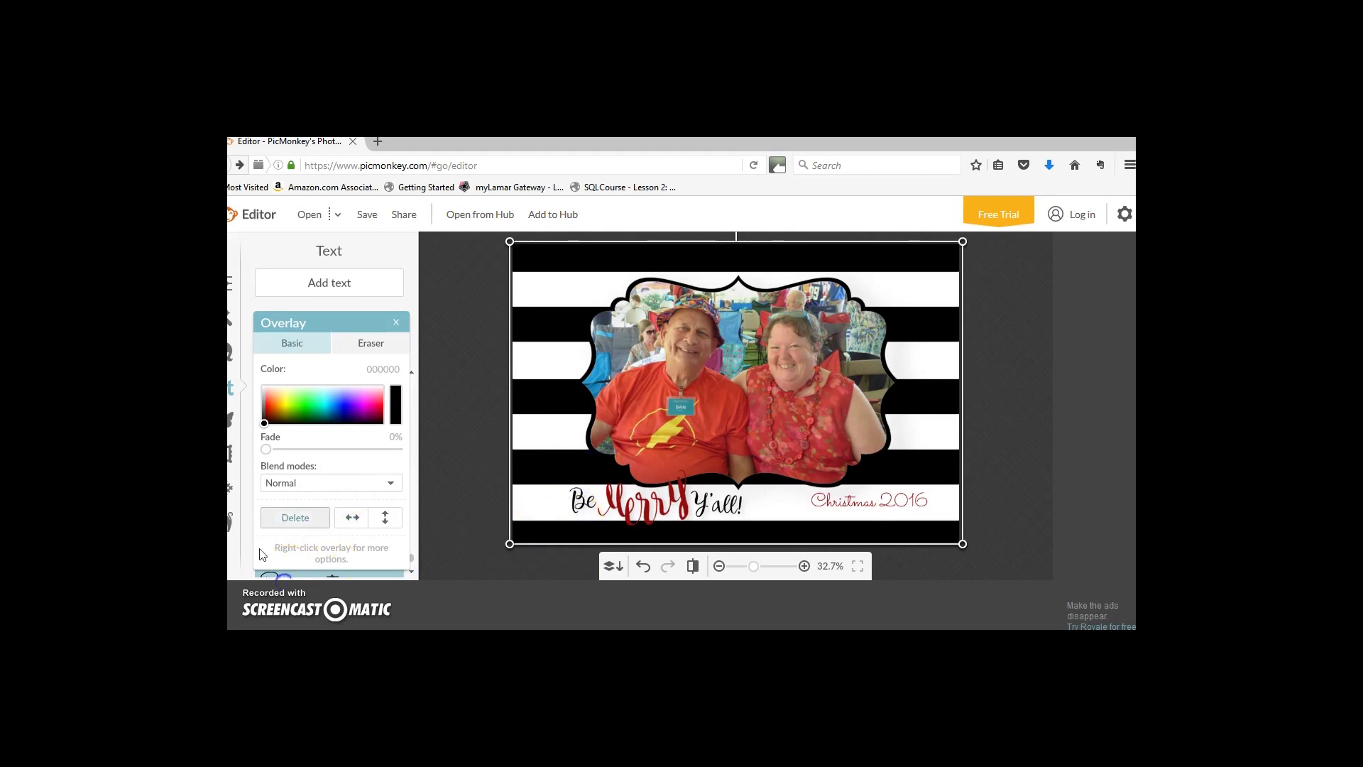
pyautogui.click(270, 521)
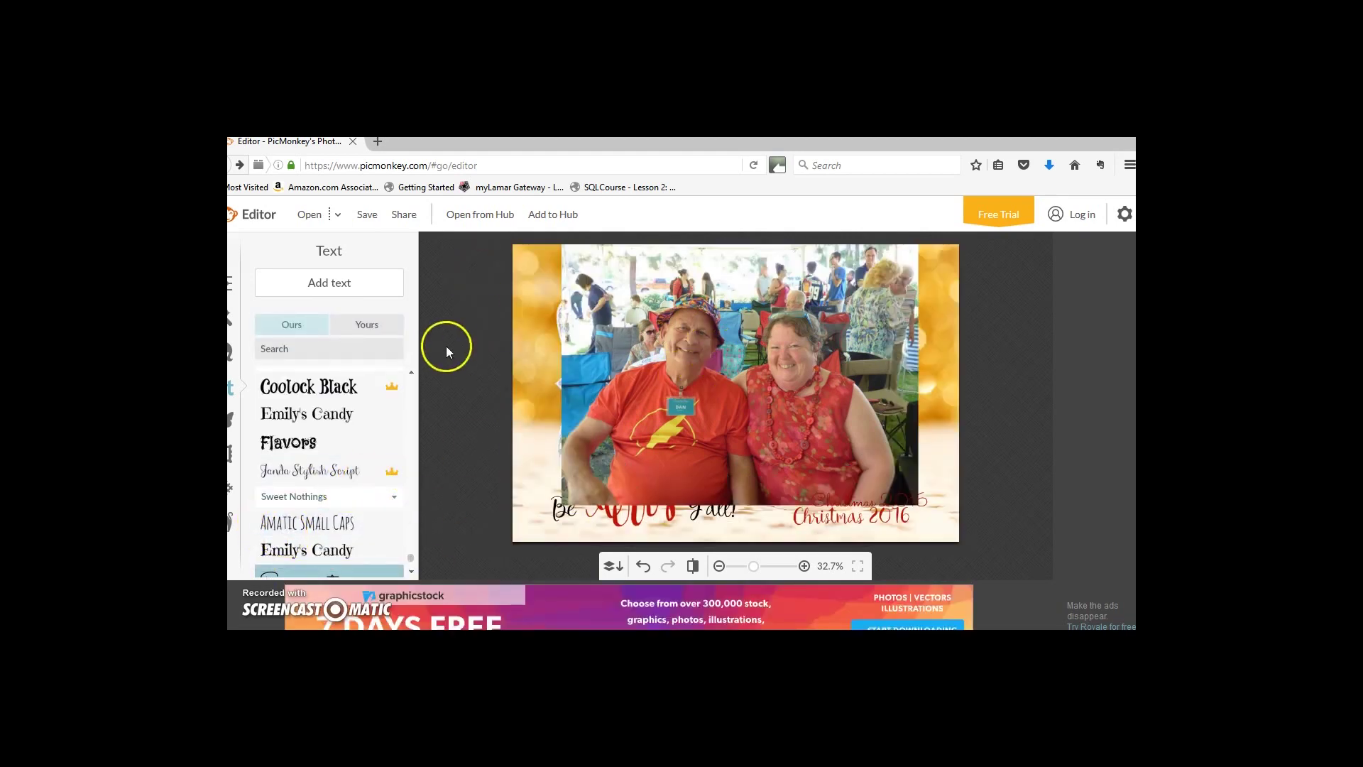
pyautogui.click(230, 423)
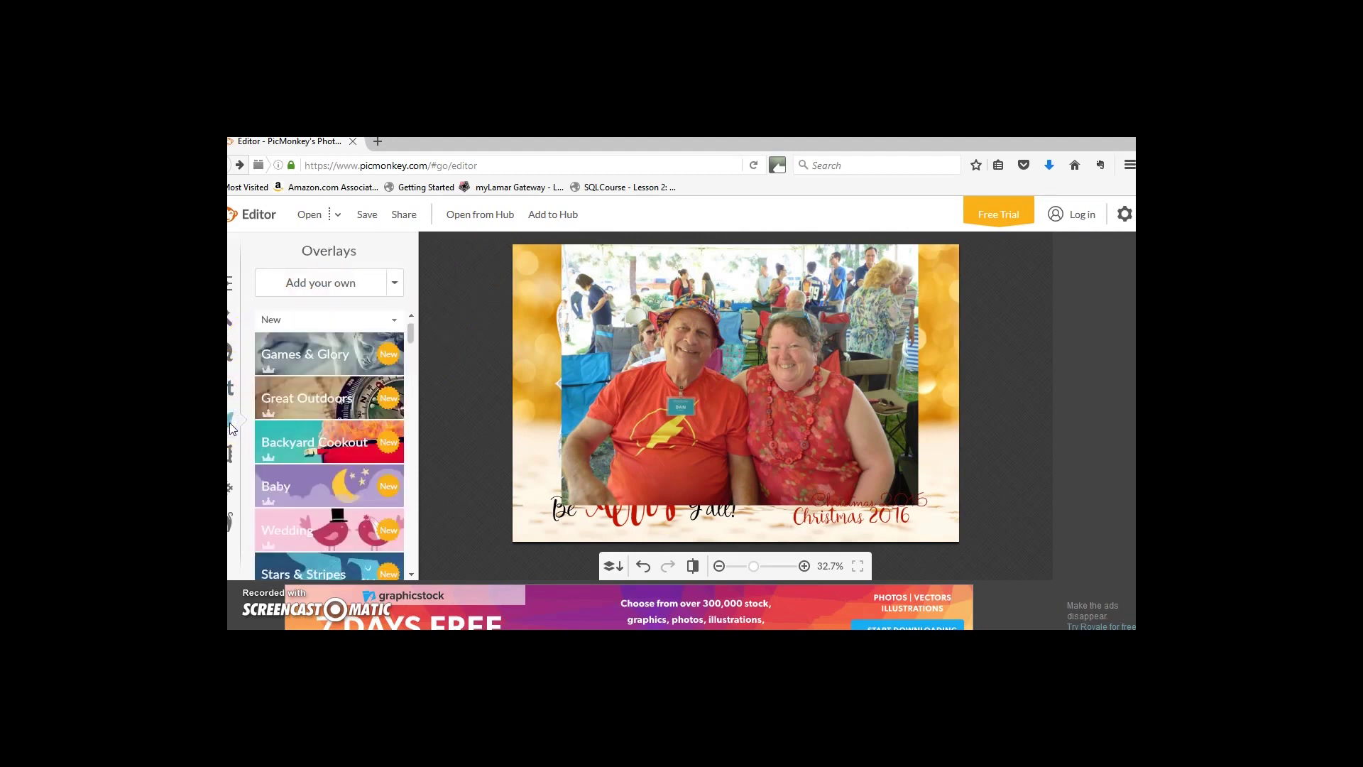
# Open 'GG Gold and White plain dots Card.png' from the computer as an overlay
pyautogui.click(320, 291)
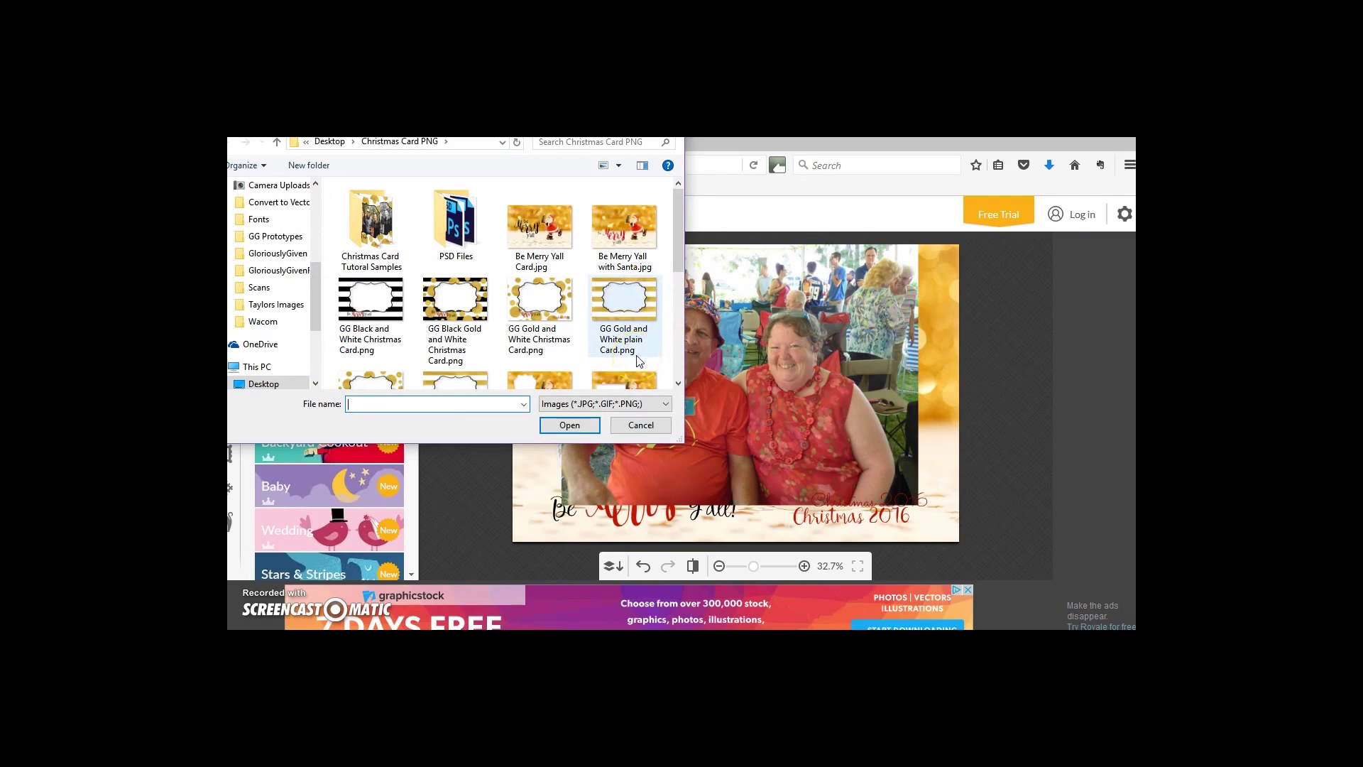
pyautogui.scroll(-1, 638, 362)
pyautogui.click(371, 323)
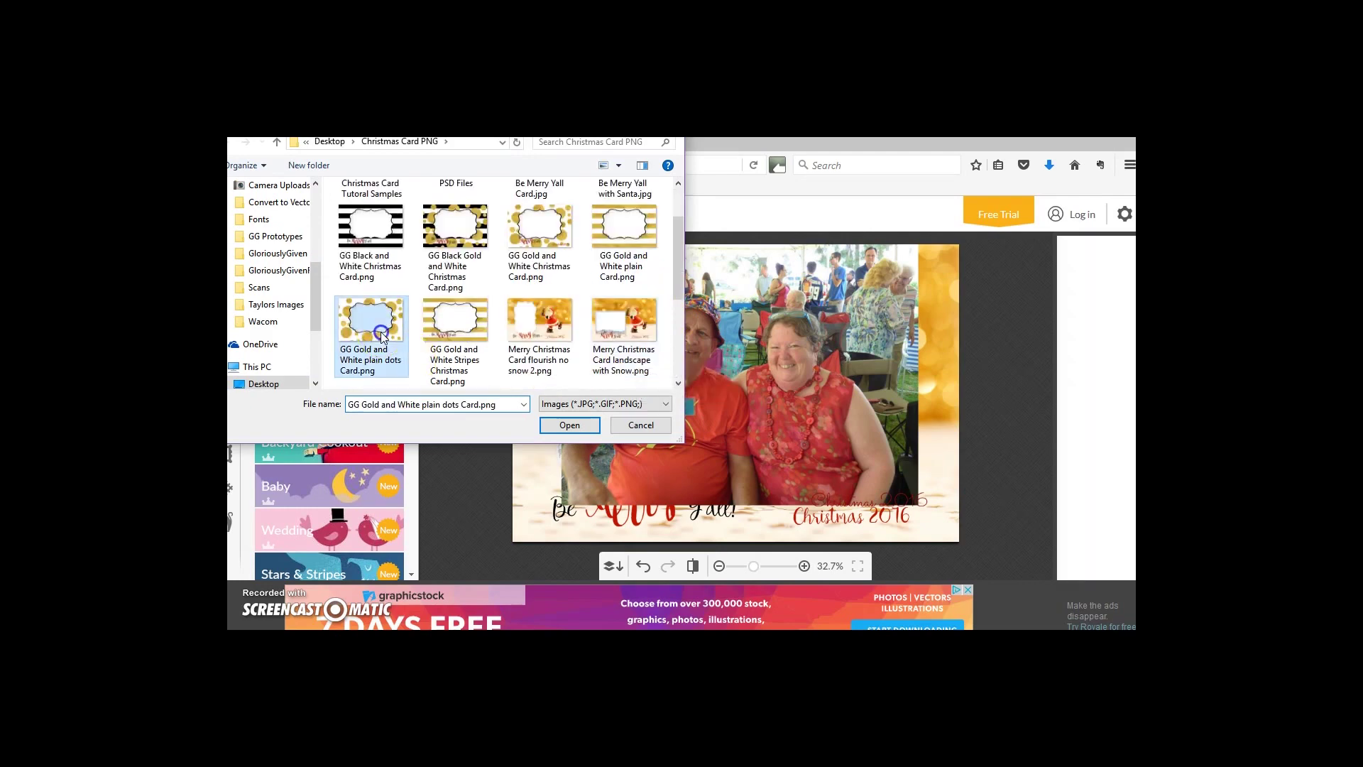
pyautogui.click(584, 426)
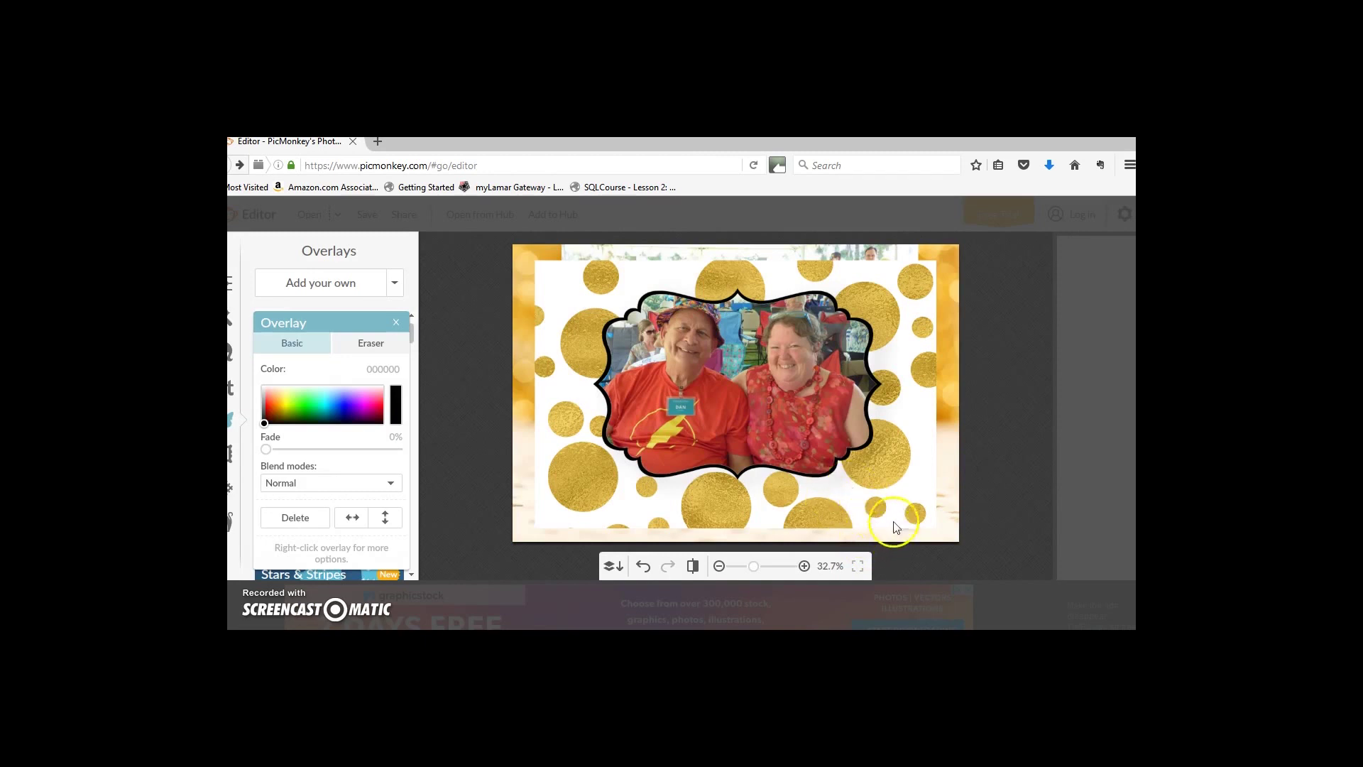
# Move and resize the gold-dot overlay to fill the card, centring the photo in its bracket
pyautogui.moveTo(928, 522); pyautogui.dragTo(1026, 589)
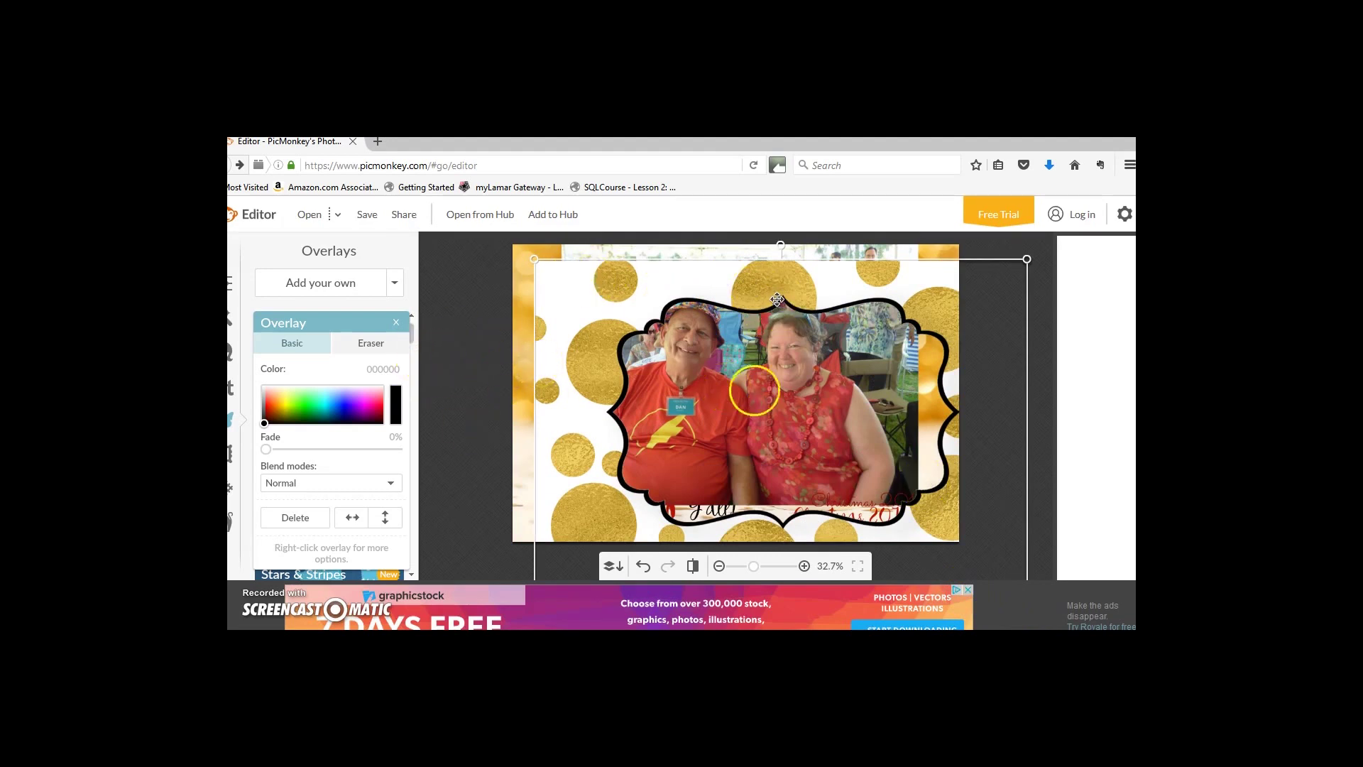
pyautogui.moveTo(778, 300); pyautogui.dragTo(569, 258)
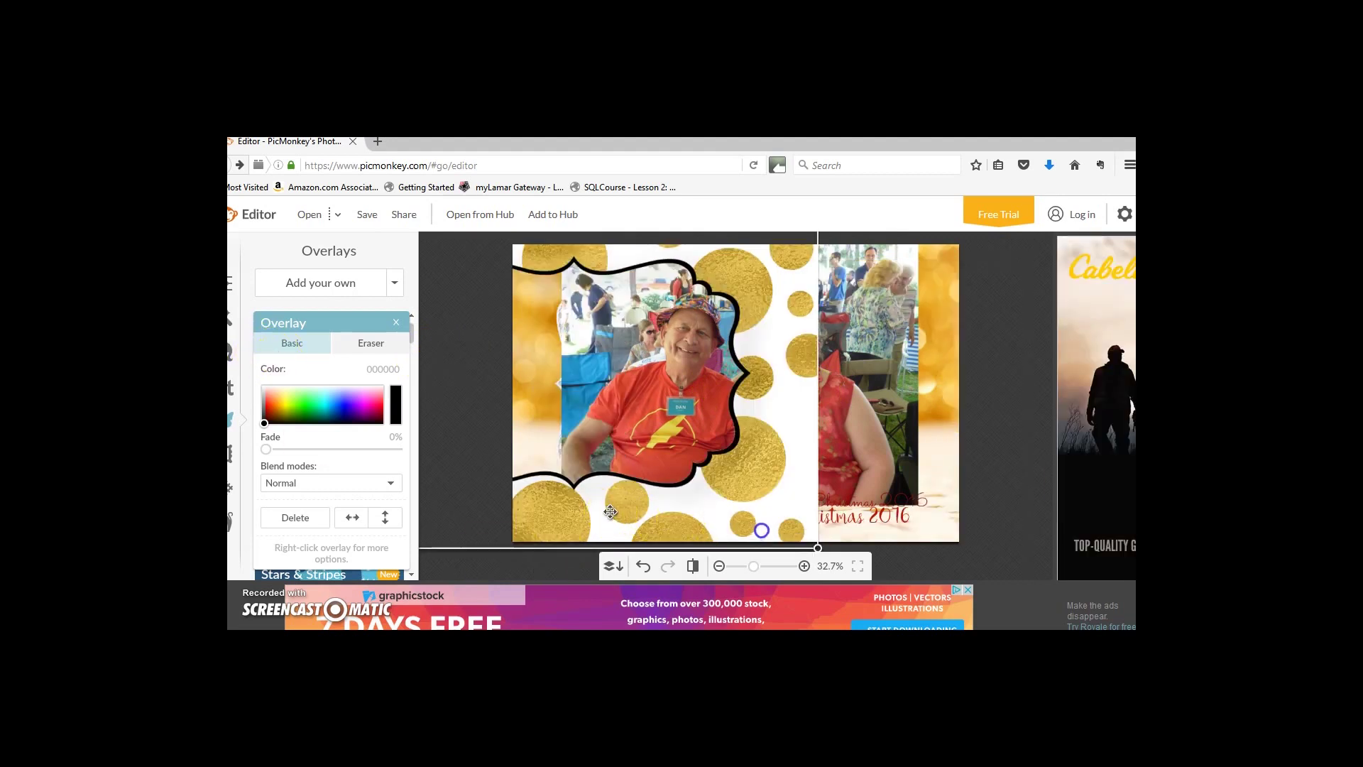
pyautogui.moveTo(611, 512); pyautogui.dragTo(762, 529)
pyautogui.click(490, 480)
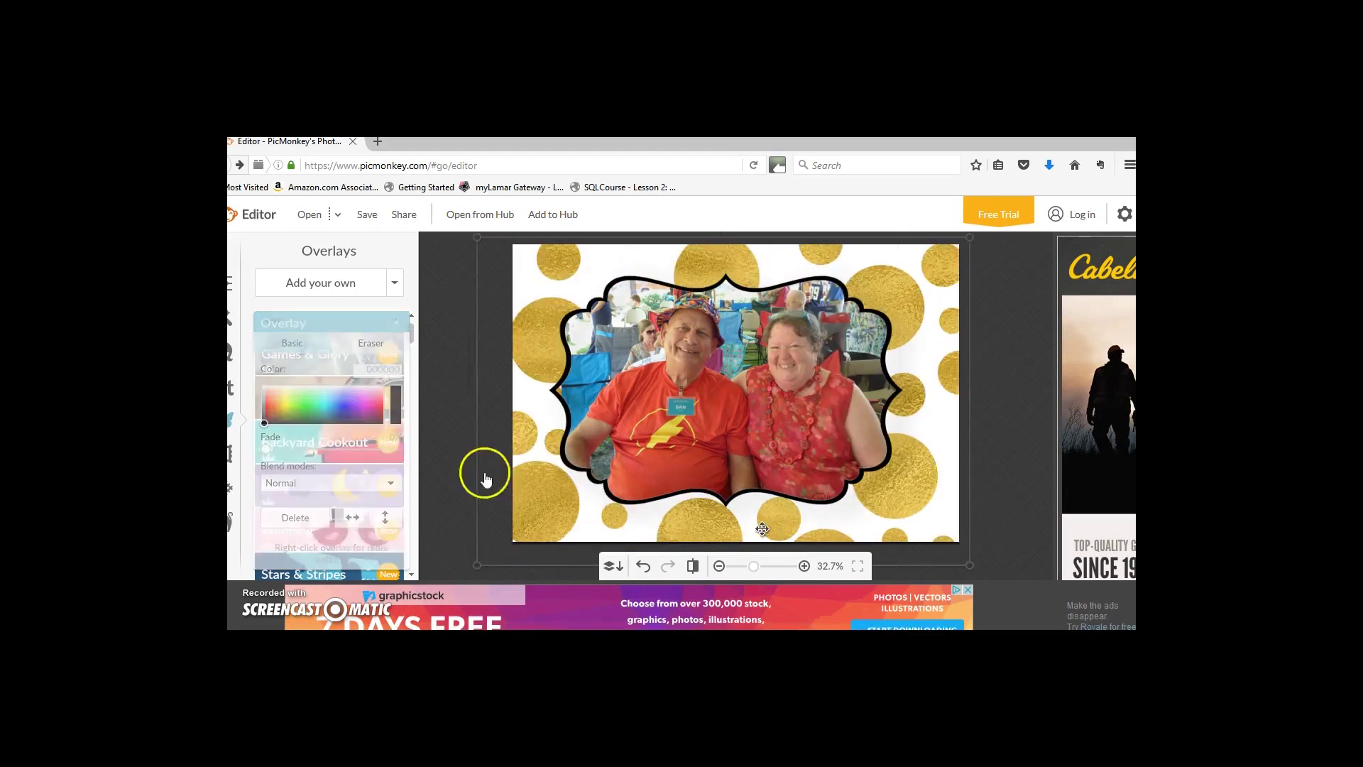
pyautogui.click(563, 483)
pyautogui.moveTo(695, 523); pyautogui.dragTo(704, 520)
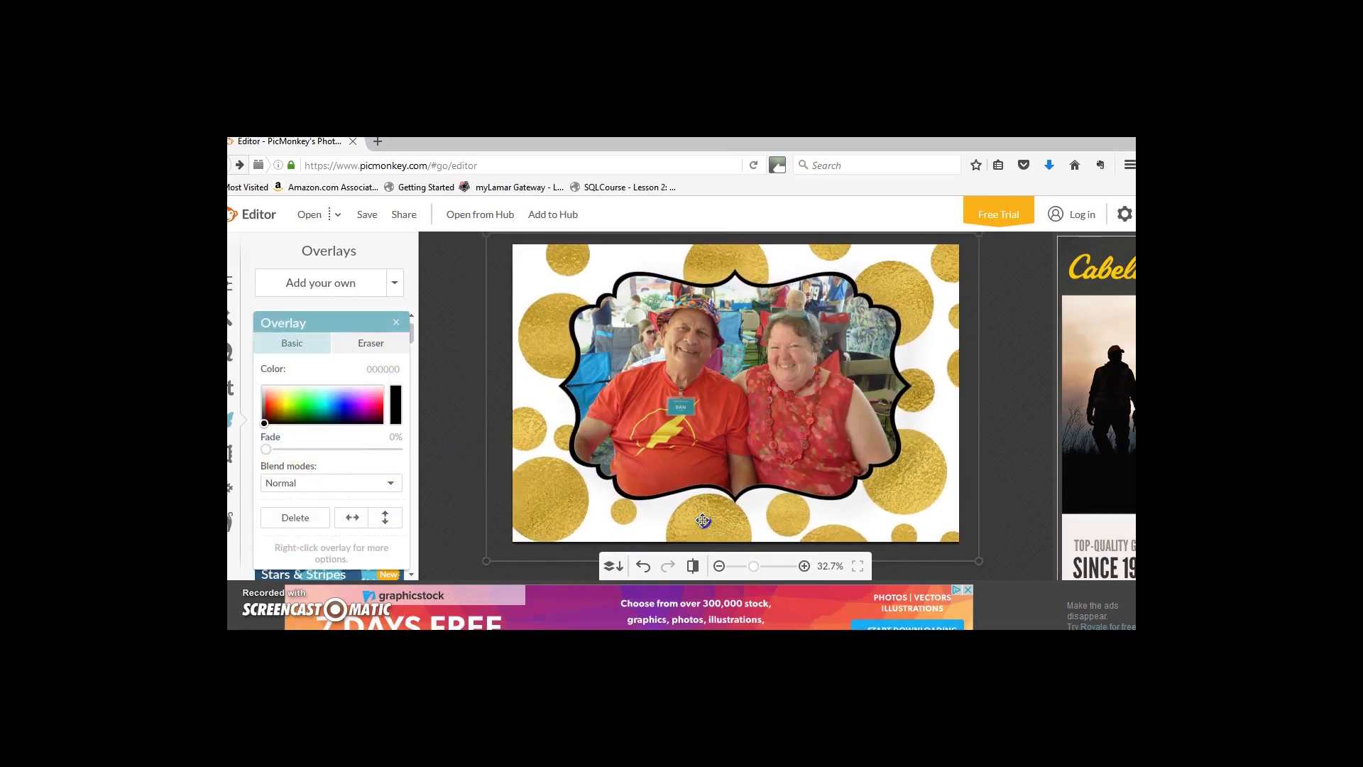
pyautogui.moveTo(979, 561)
pyautogui.mouseDown()
pyautogui.moveTo(944, 538)
pyautogui.moveTo(974, 551)
pyautogui.mouseUp()
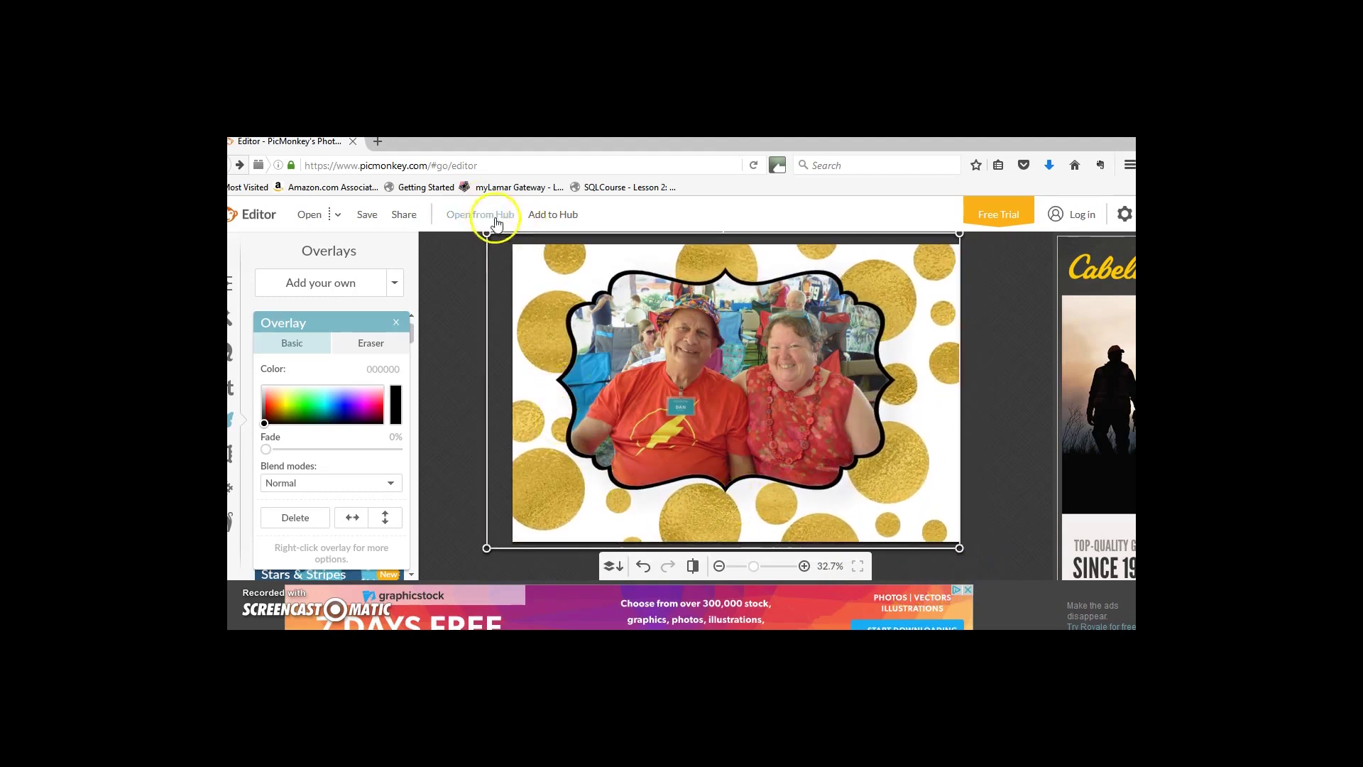
pyautogui.moveTo(490, 239); pyautogui.dragTo(499, 247)
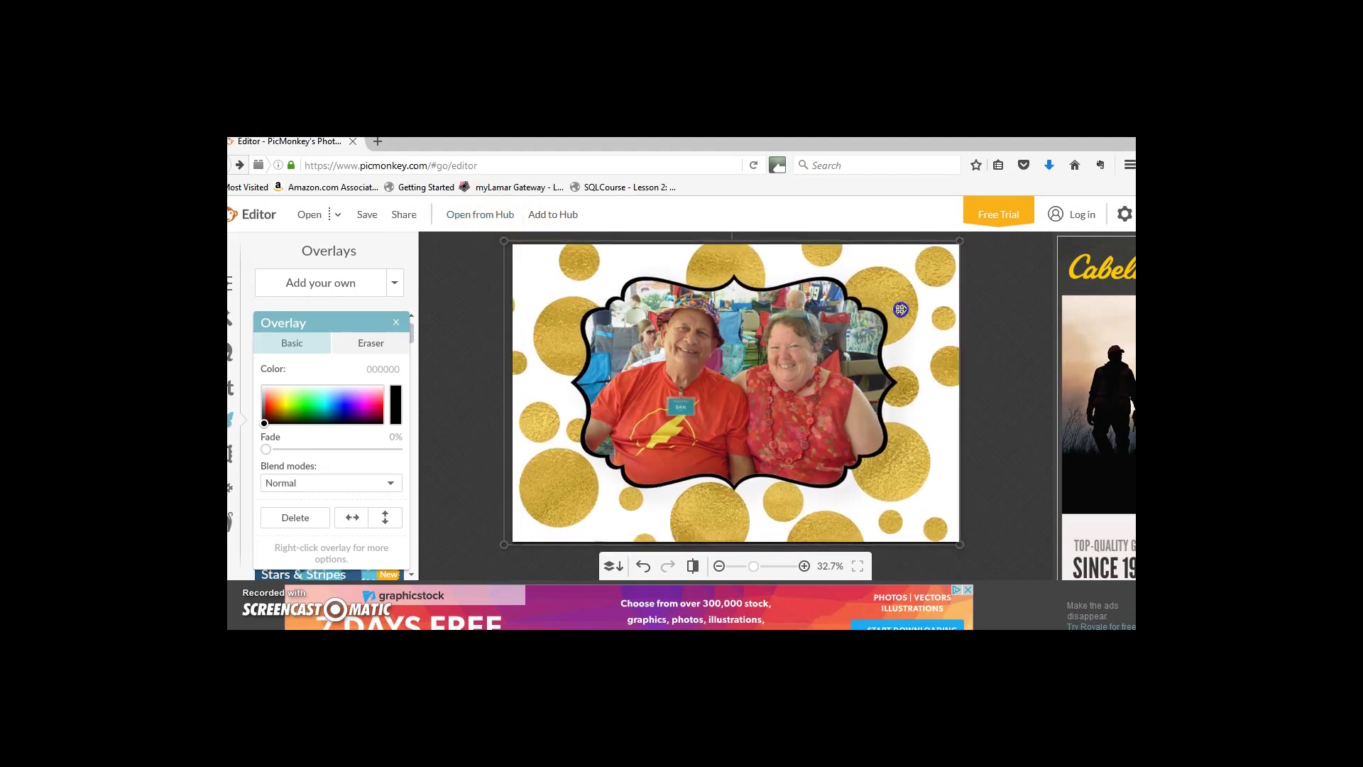
pyautogui.click(1013, 401)
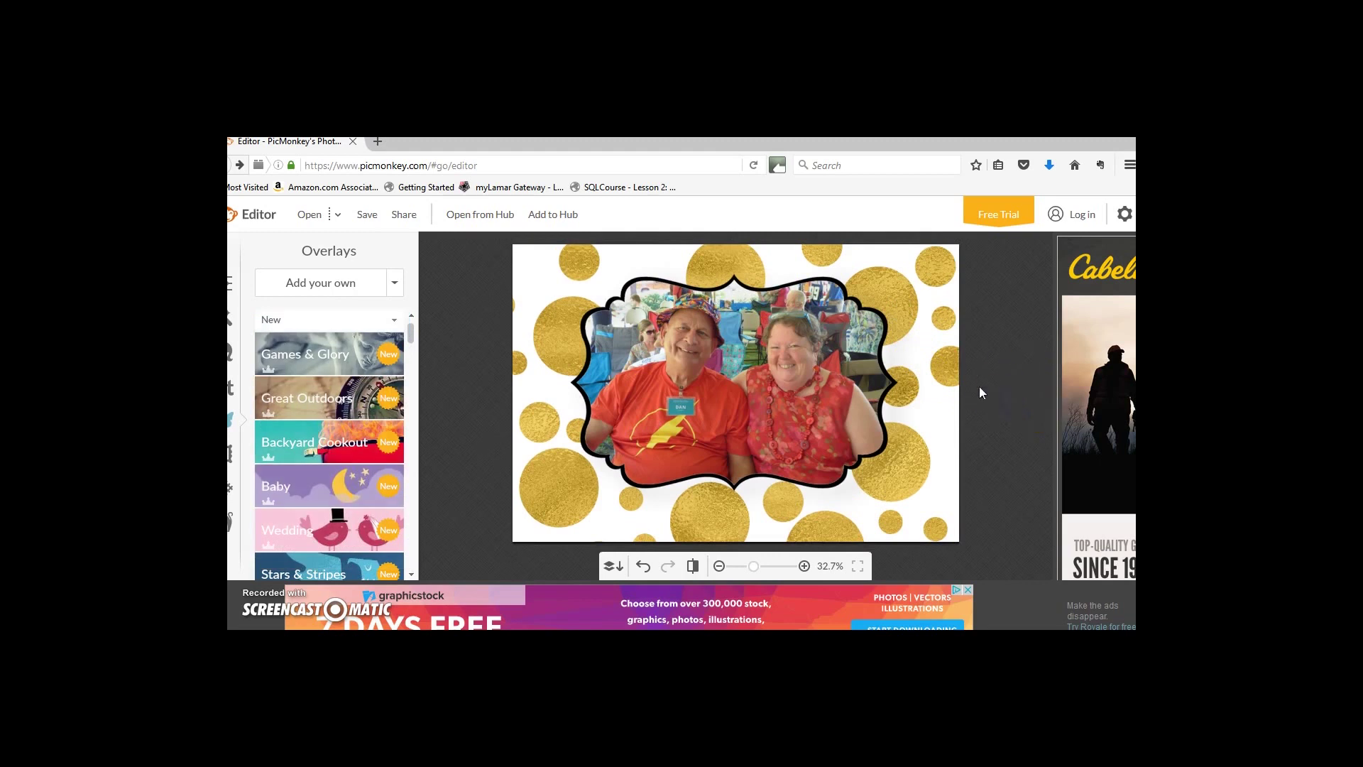
# Open the Cheers PNG from the GG Handlettered Words PNGs folder as an overlay
pyautogui.click(334, 283)
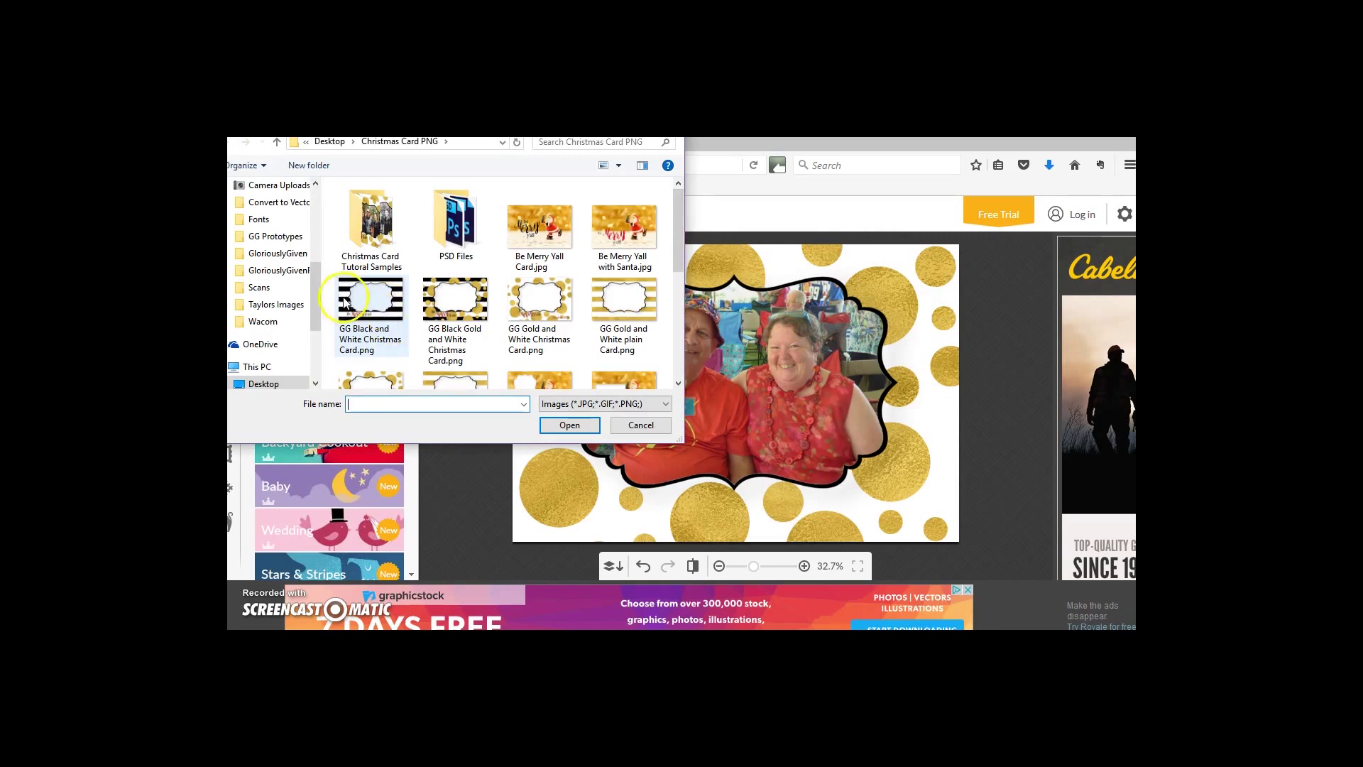
pyautogui.moveTo(317, 299); pyautogui.dragTo(326, 218)
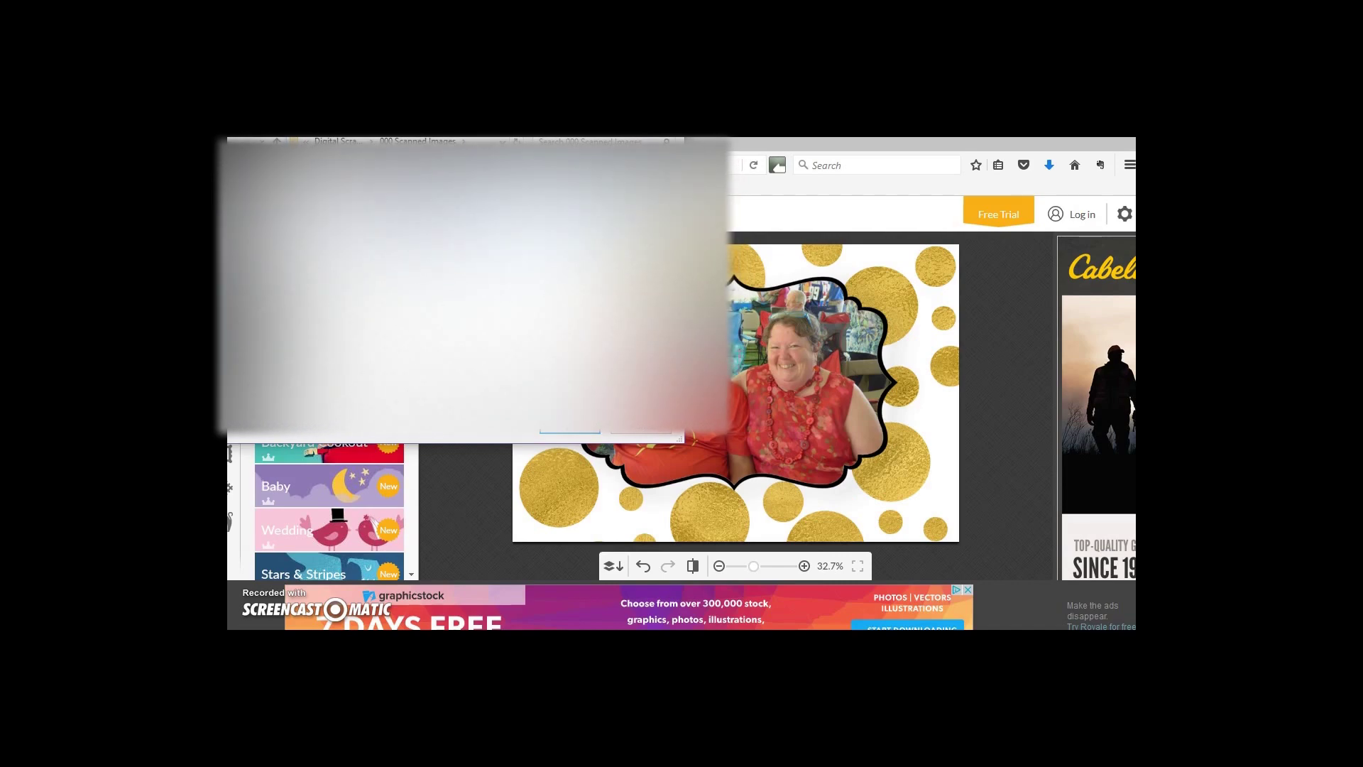
pyautogui.press('Return')
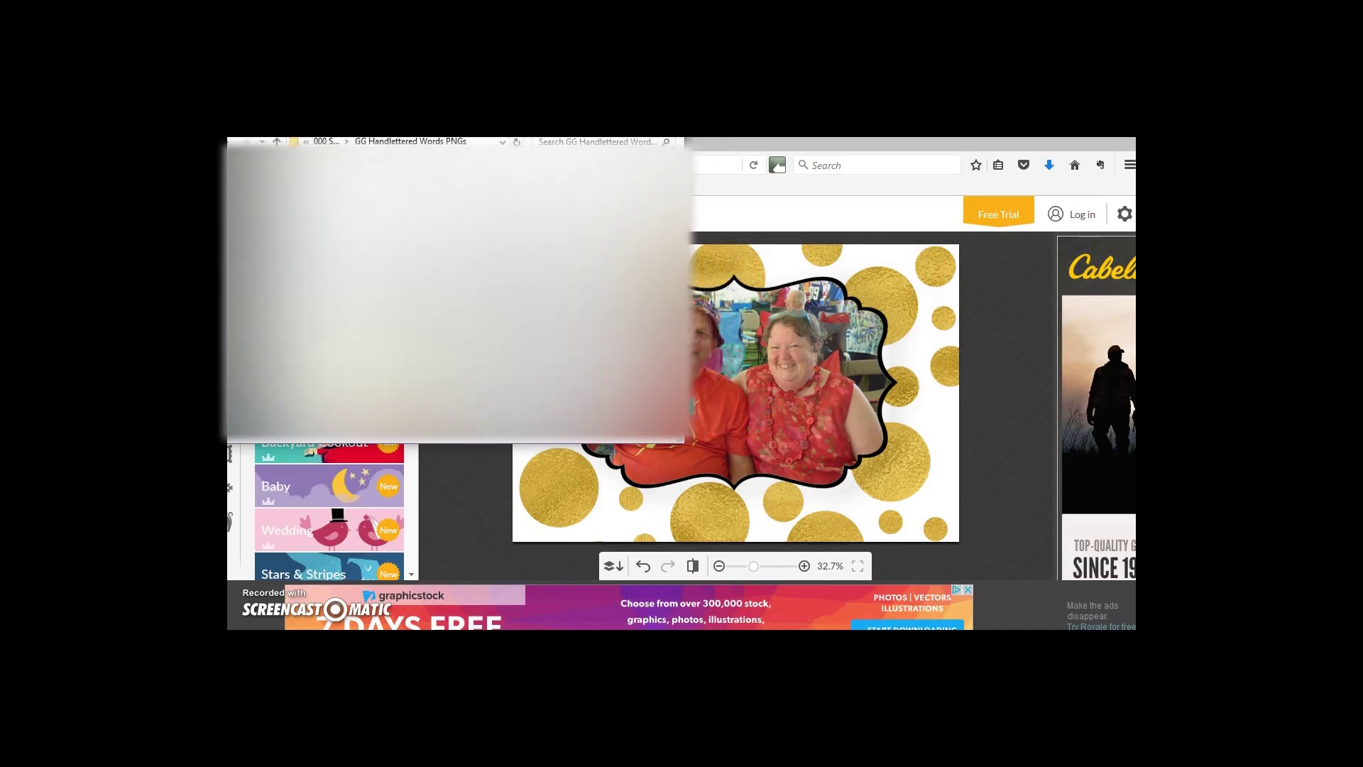
pyautogui.press('Return')
pyautogui.click(713, 468)
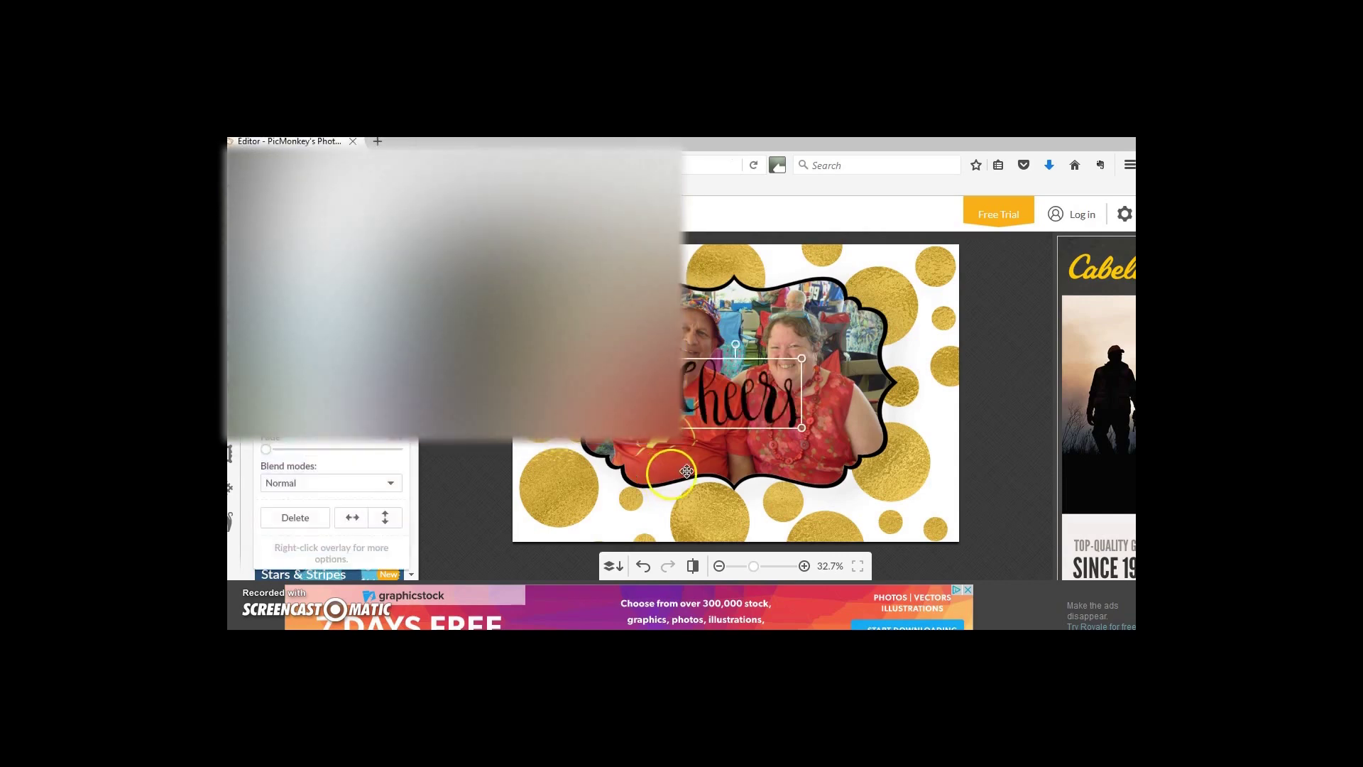
# Shrink the Cheers word art, place it in the lower-left corner, level it, and deselect
pyautogui.click(743, 395)
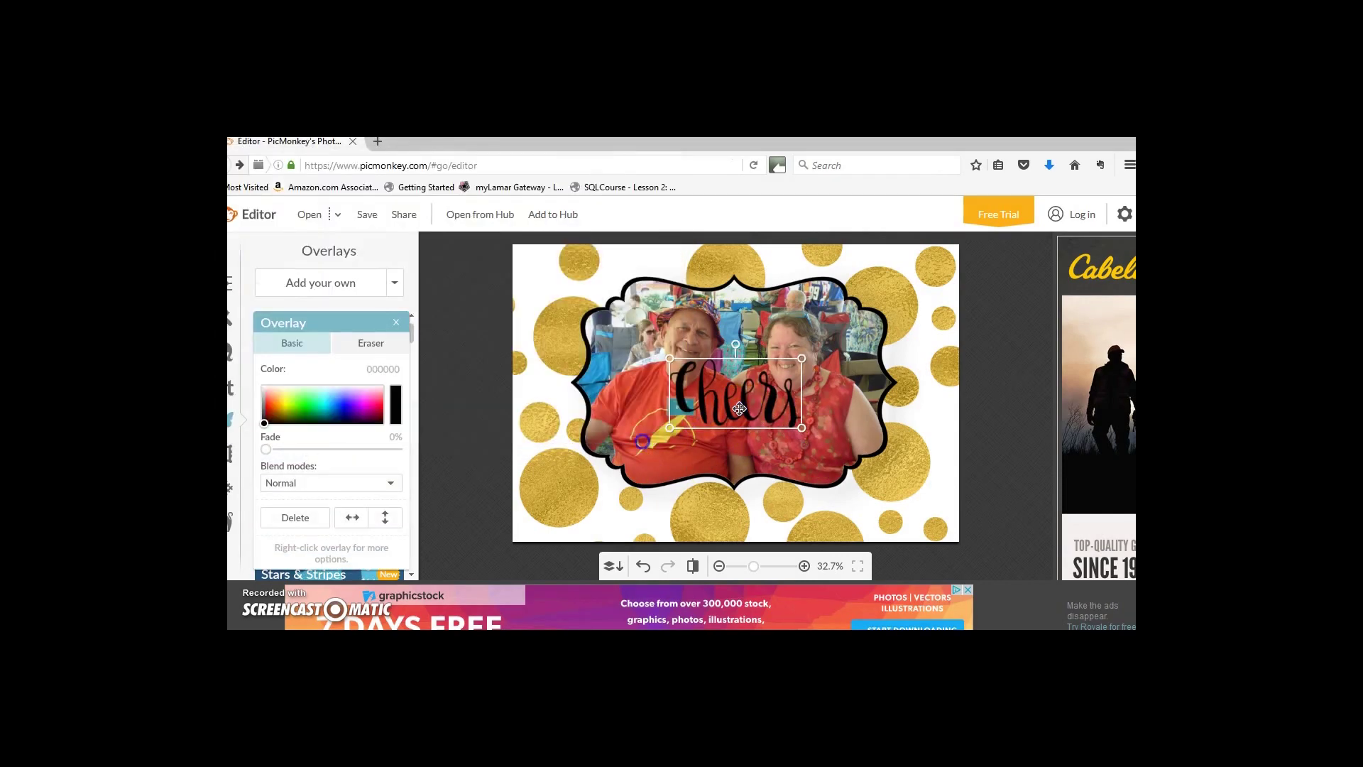
pyautogui.moveTo(739, 409); pyautogui.dragTo(595, 510)
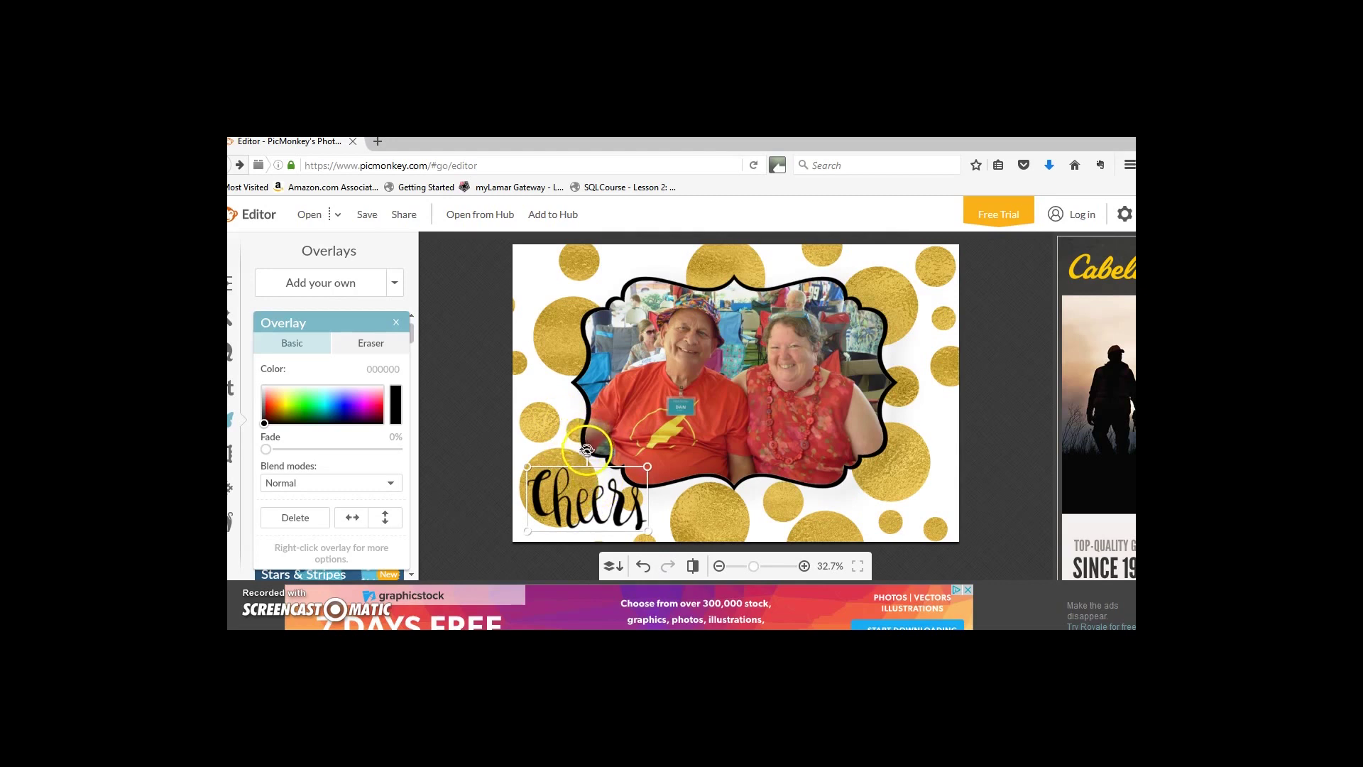
pyautogui.moveTo(586, 450); pyautogui.dragTo(573, 454)
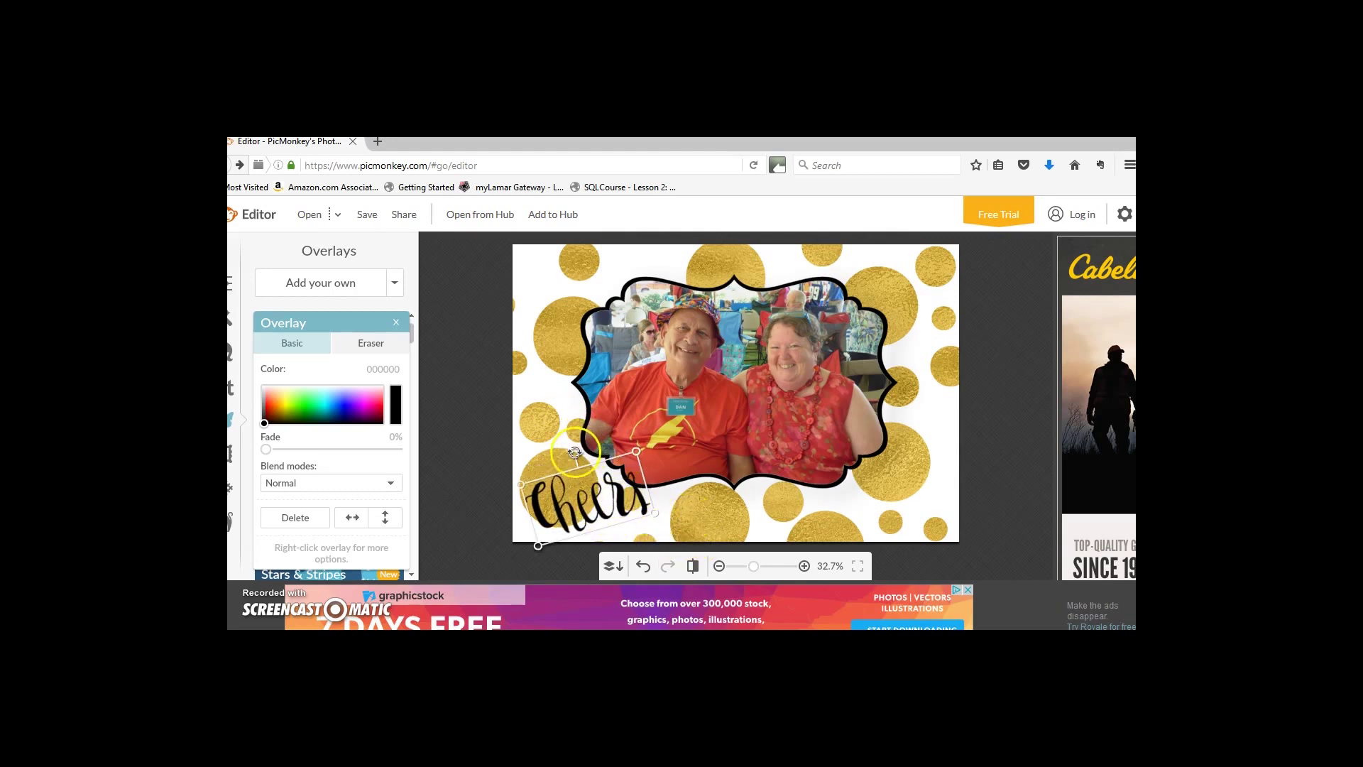
pyautogui.moveTo(574, 453); pyautogui.dragTo(590, 450)
pyautogui.click(655, 526)
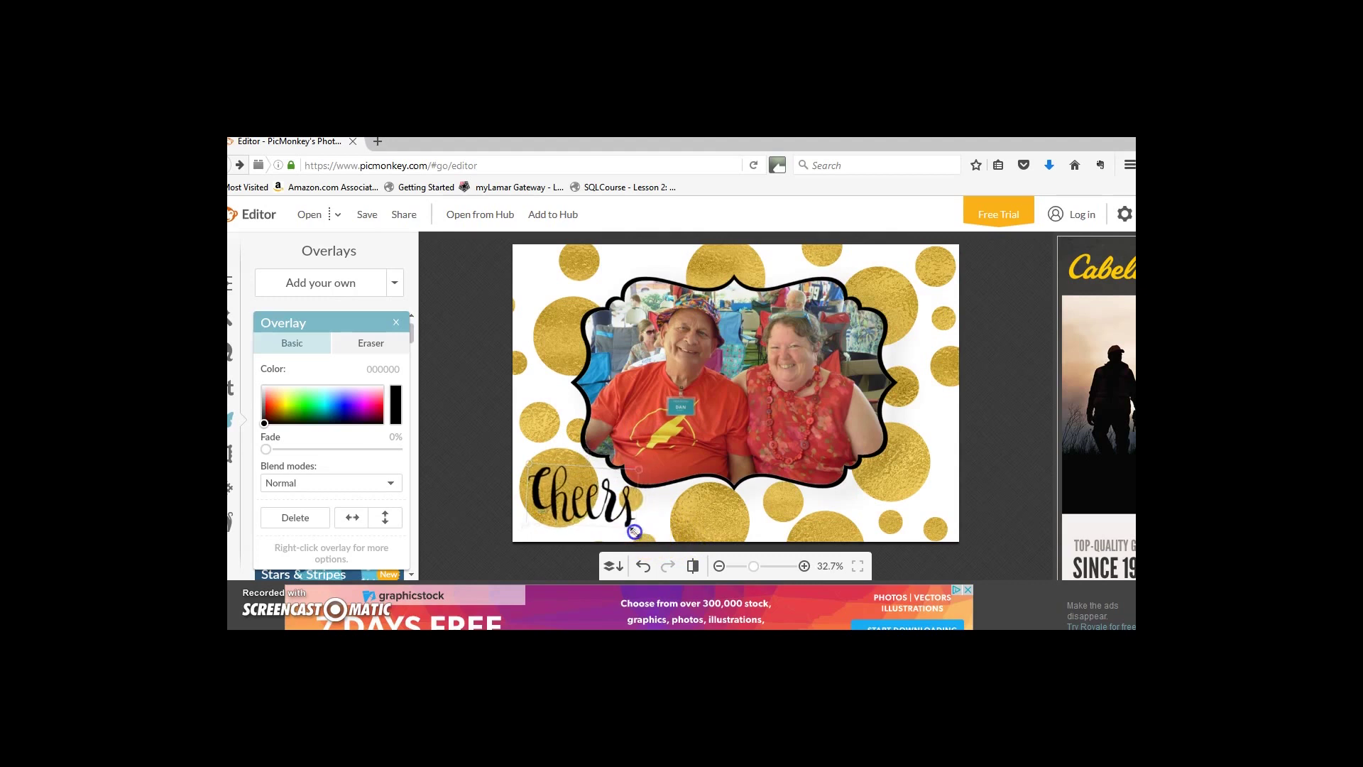
pyautogui.click(683, 502)
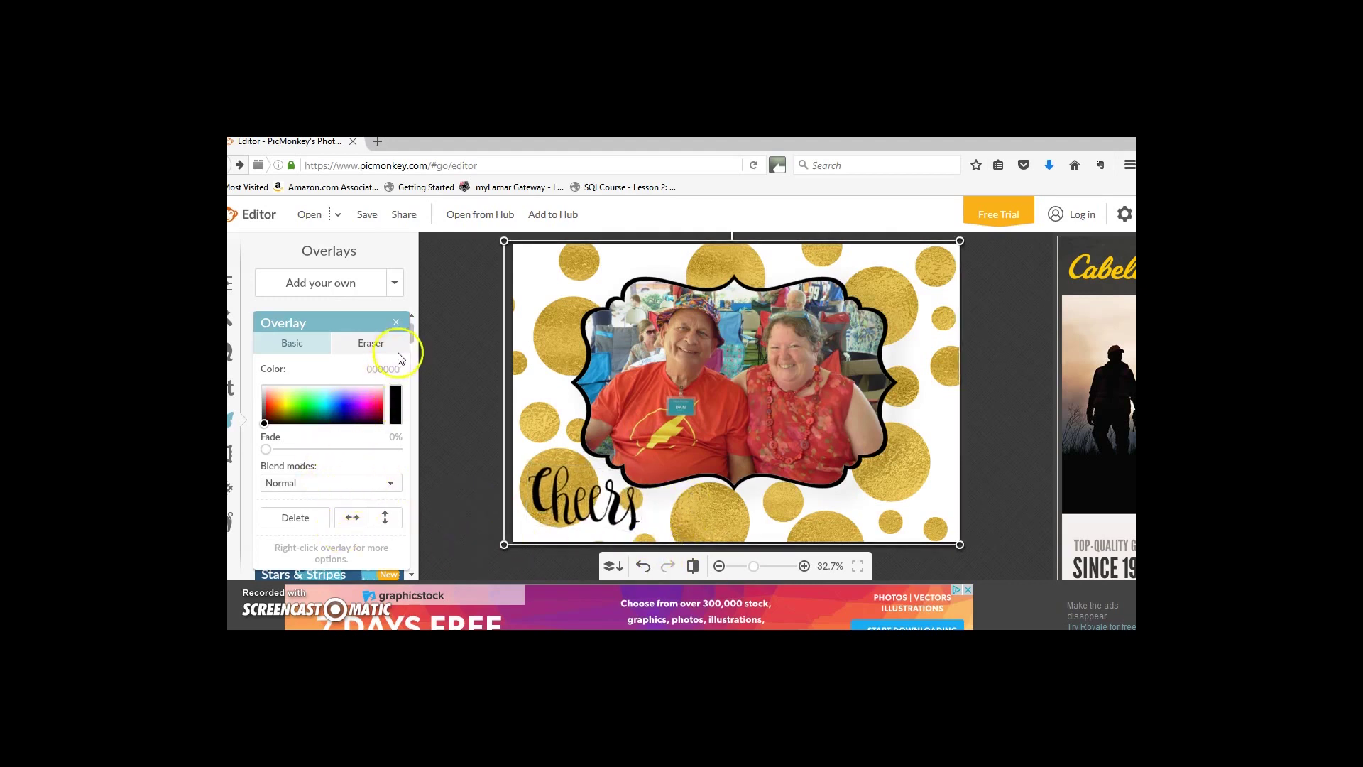
pyautogui.click(396, 323)
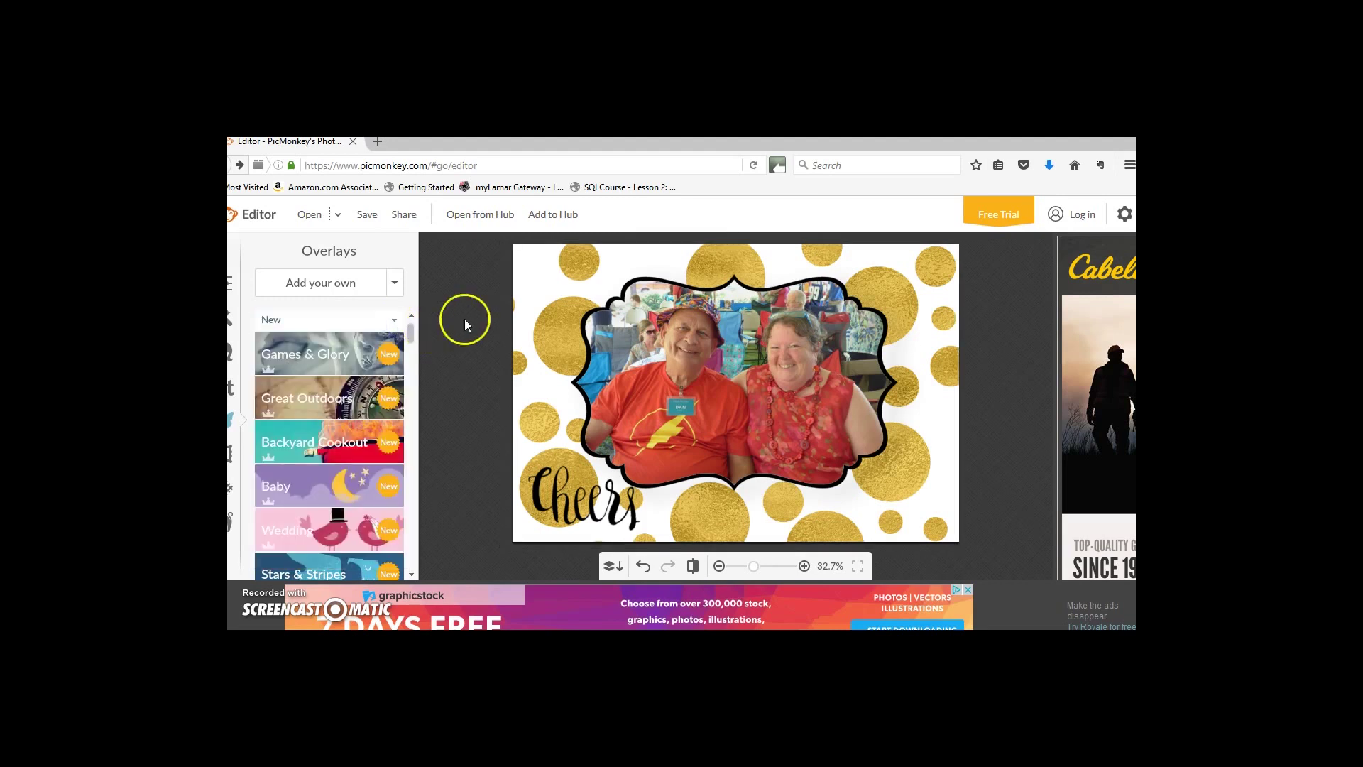
# Bring up the text tools and browse the Ours font list
pyautogui.click(233, 386)
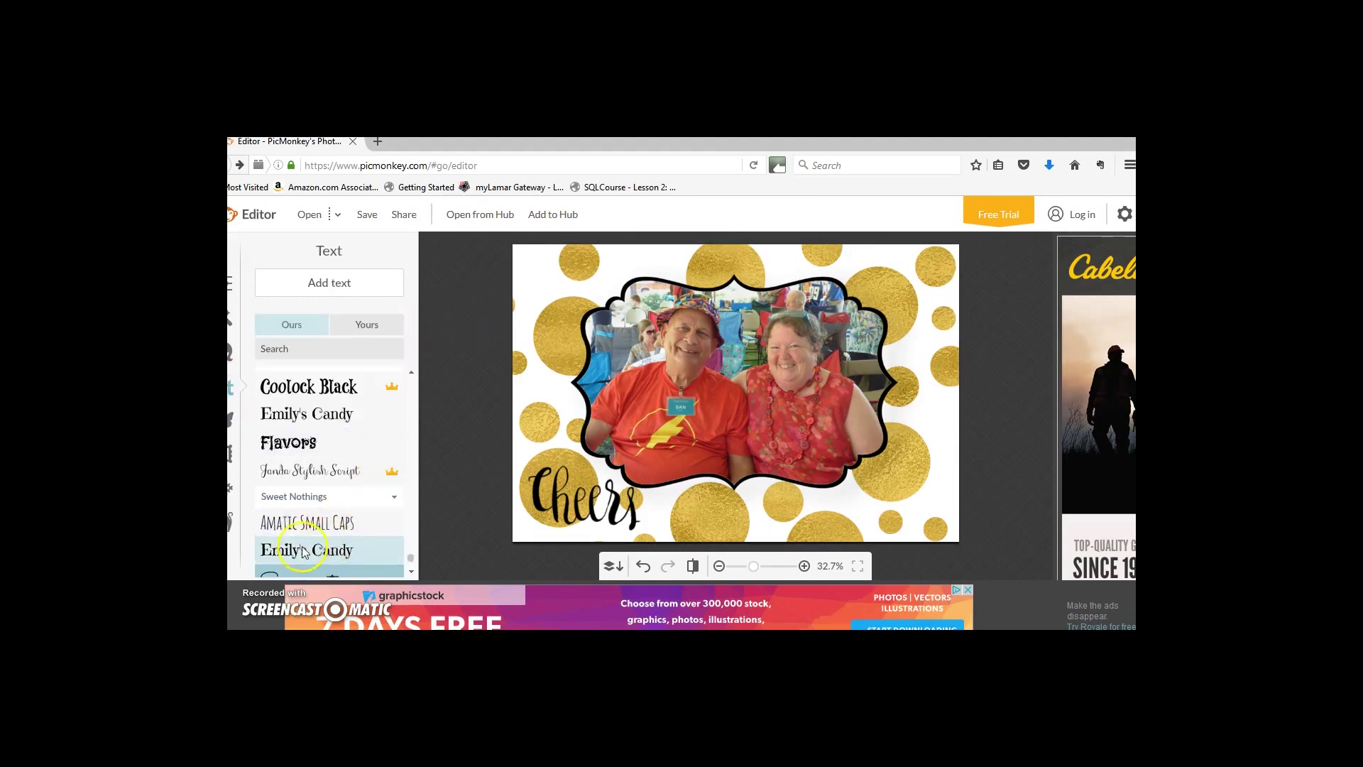
pyautogui.scroll(5, 348, 490)
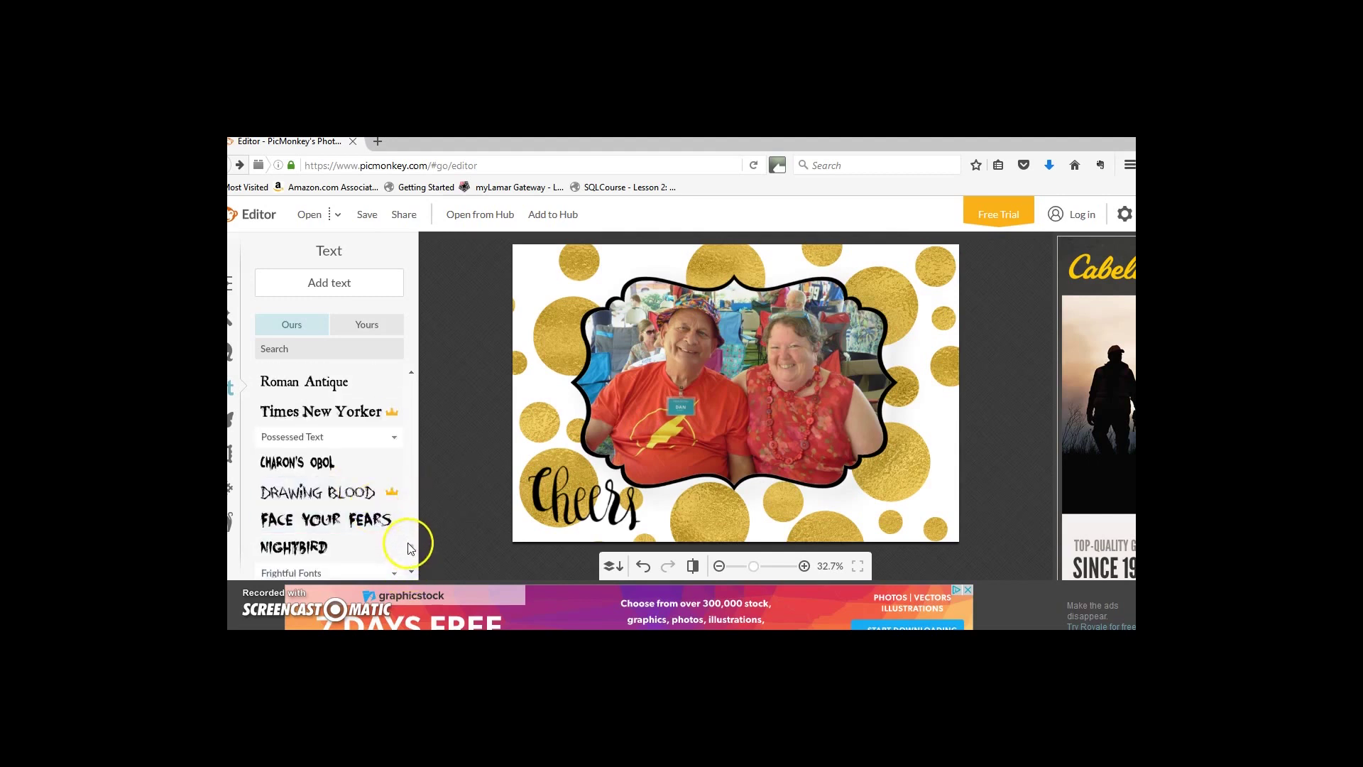
pyautogui.scroll(-1, 406, 511)
pyautogui.click(401, 443)
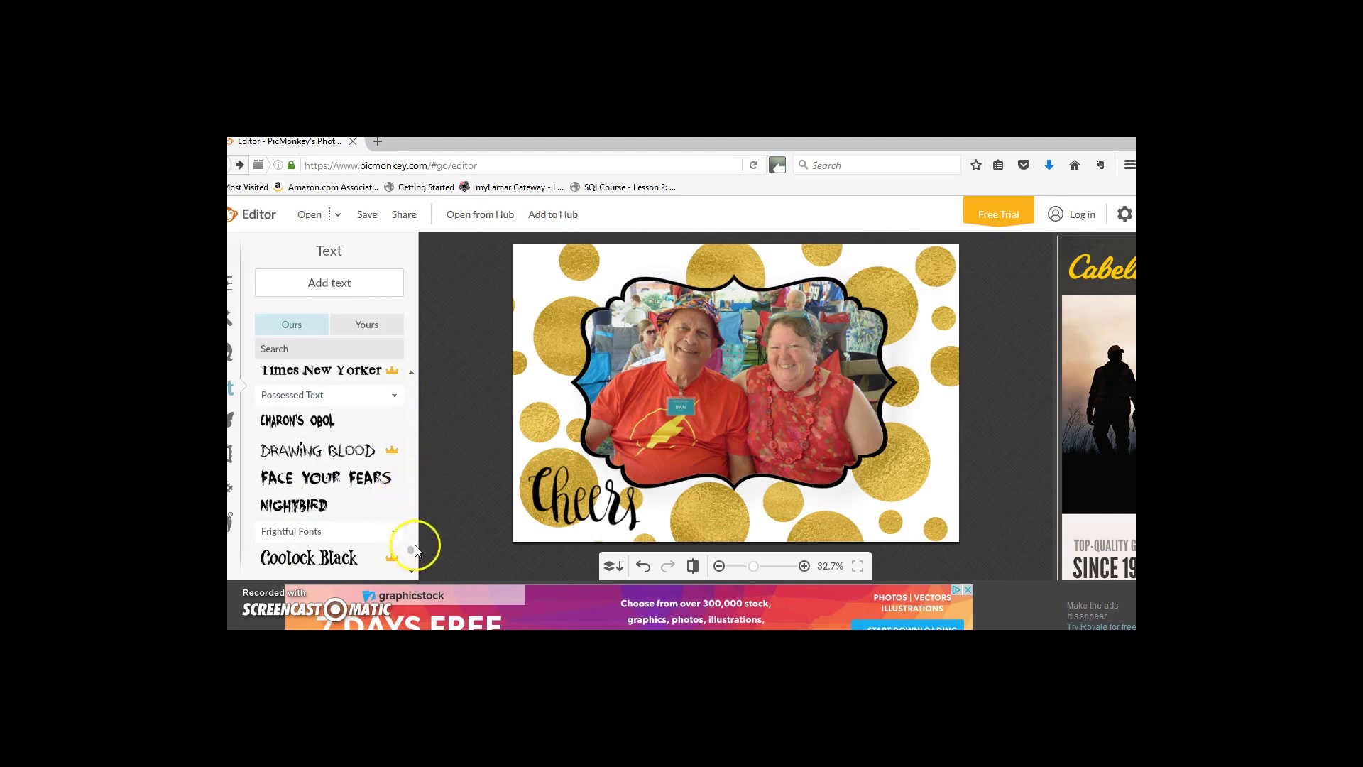
pyautogui.moveTo(413, 553); pyautogui.dragTo(406, 386)
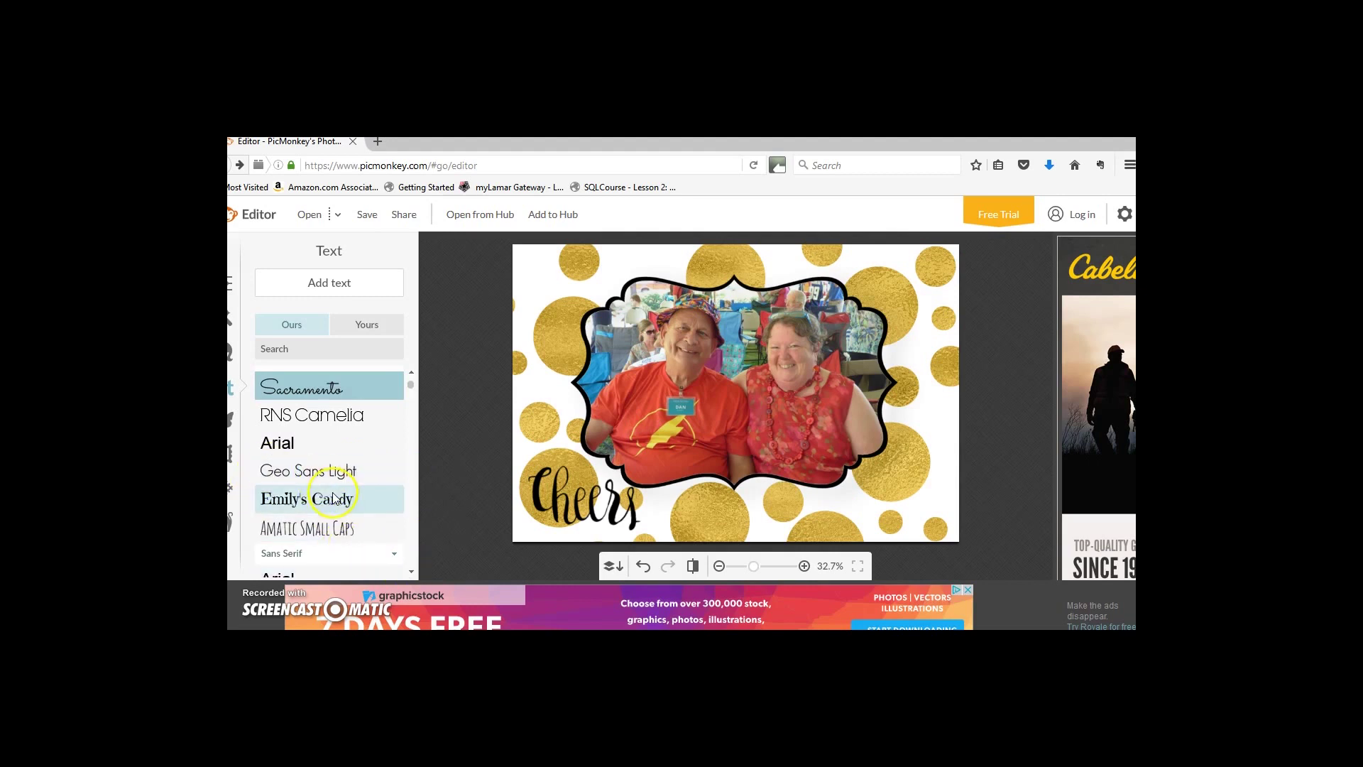
# Scroll down the fonts, try a brush-tip handwriting font, then settle on RNS Camelia
pyautogui.scroll(-1, 331, 493)
pyautogui.scroll(-5, 331, 492)
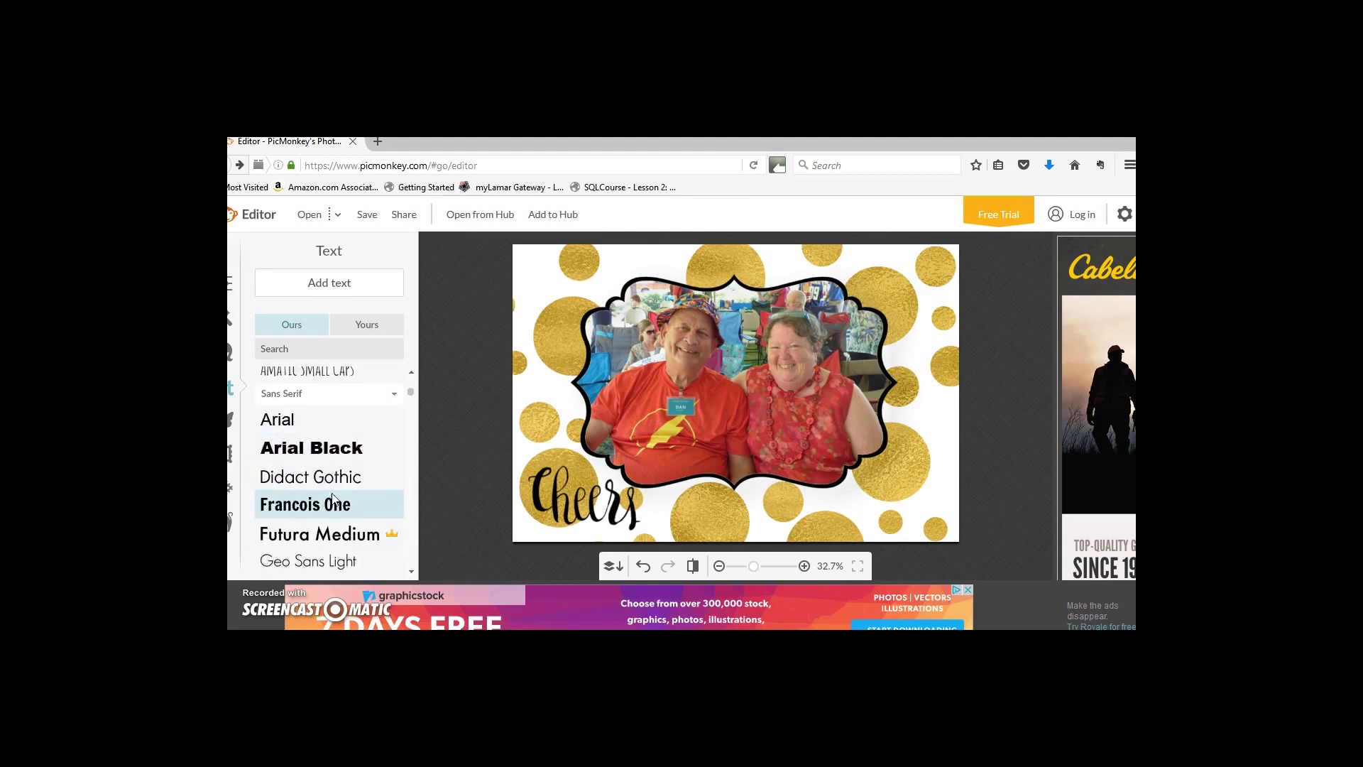
pyautogui.scroll(-5, 330, 522)
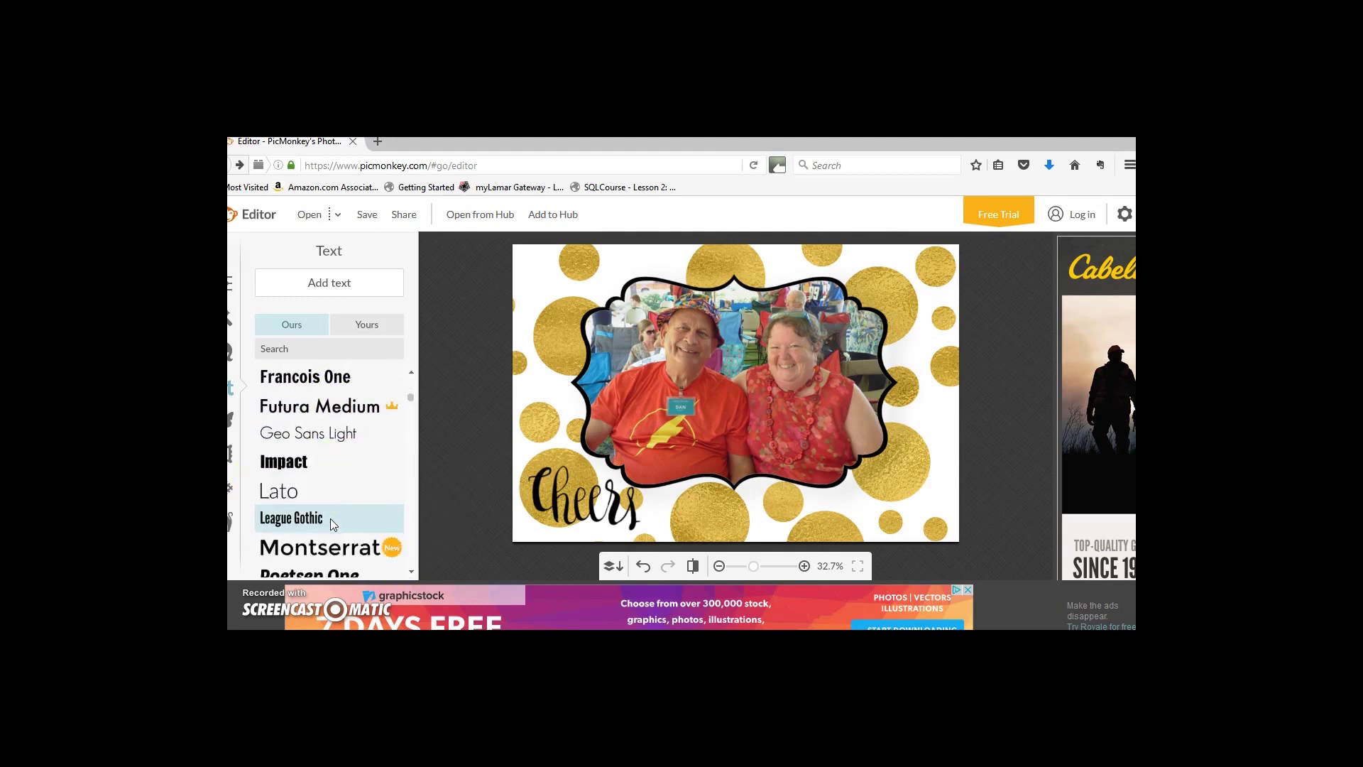
pyautogui.scroll(-8, 330, 523)
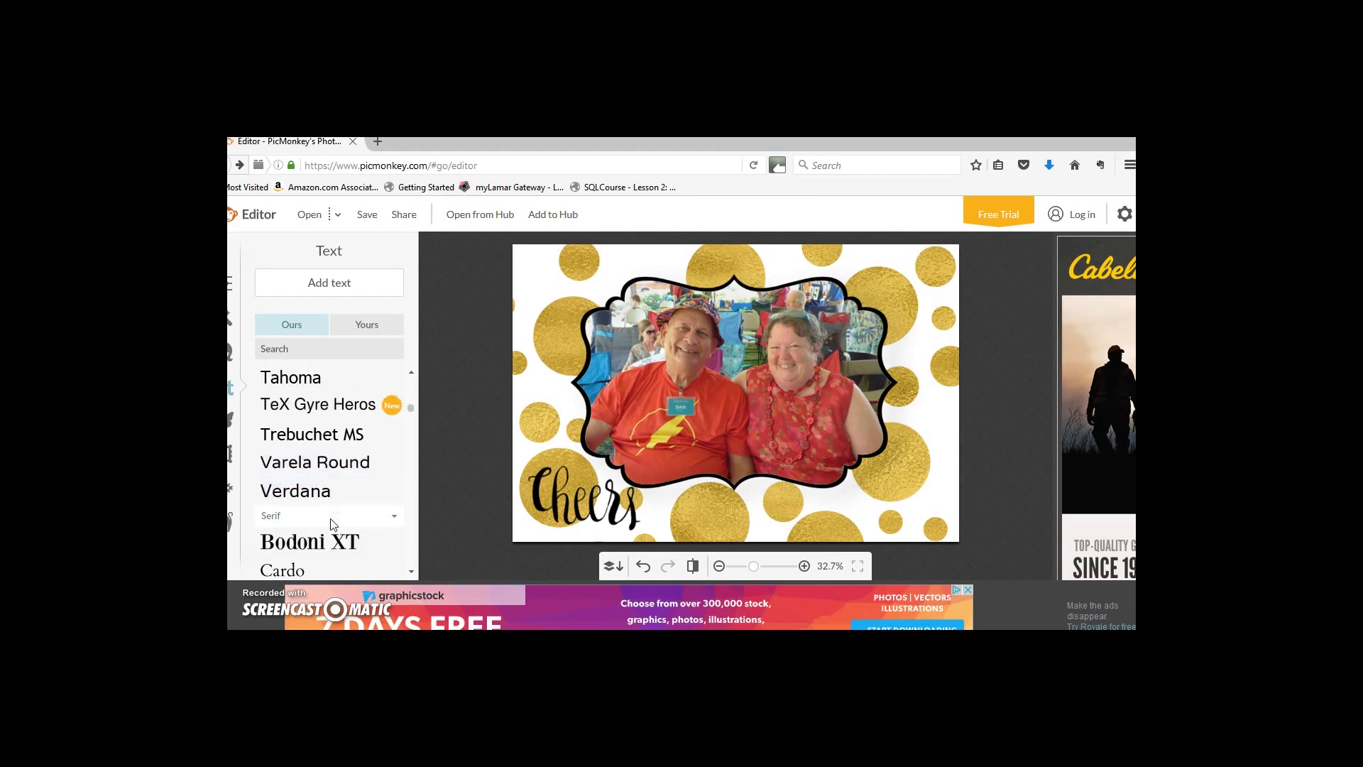
pyautogui.scroll(-2, 331, 523)
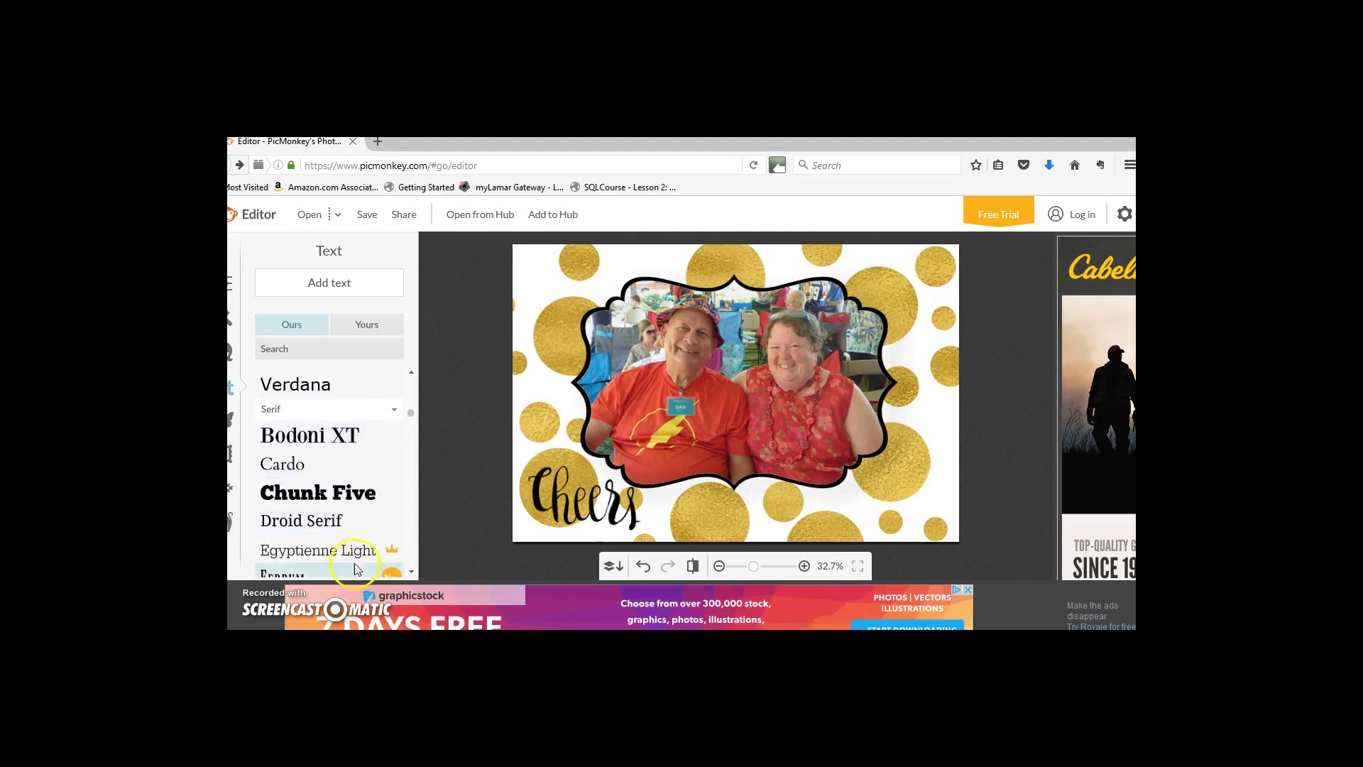
pyautogui.scroll(-2, 293, 549)
pyautogui.scroll(-7, 294, 549)
pyautogui.scroll(-3, 291, 548)
pyautogui.click(302, 543)
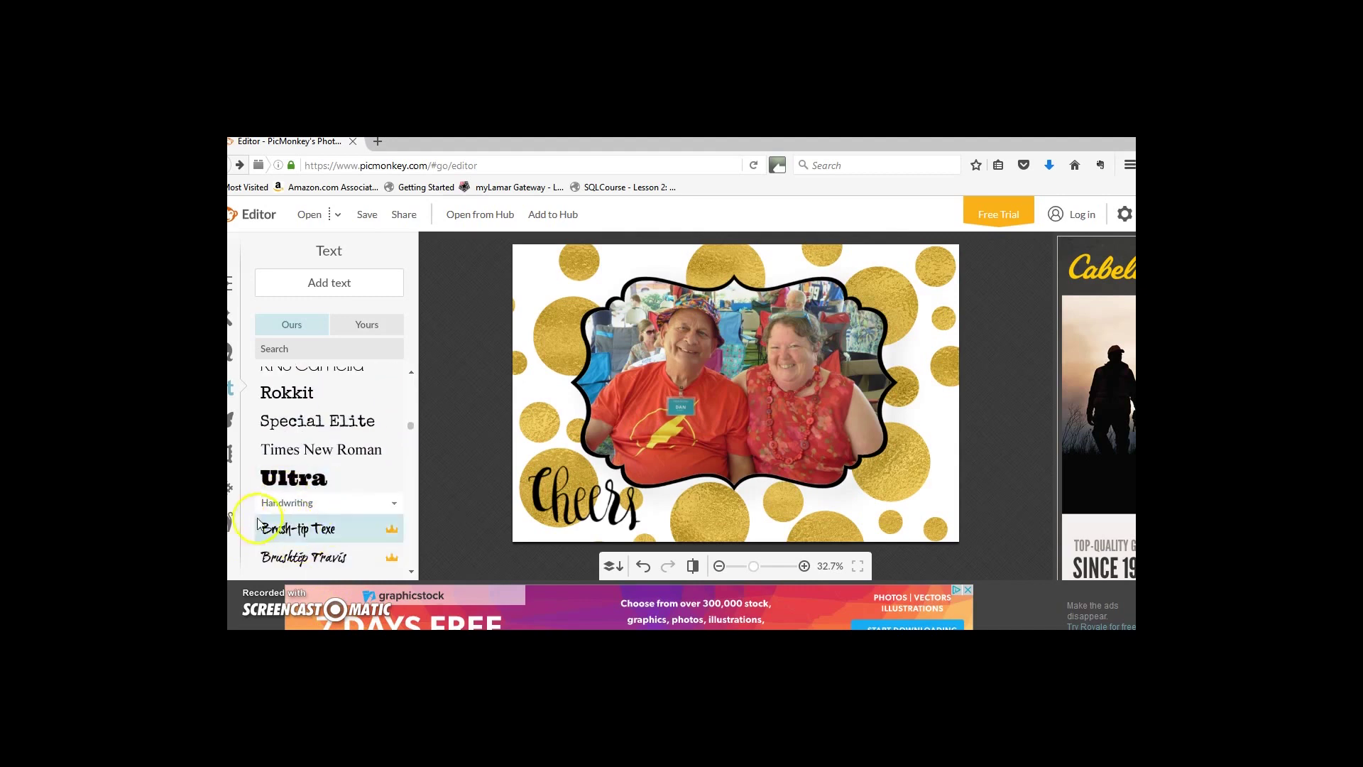
pyautogui.scroll(3, 313, 531)
pyautogui.click(302, 453)
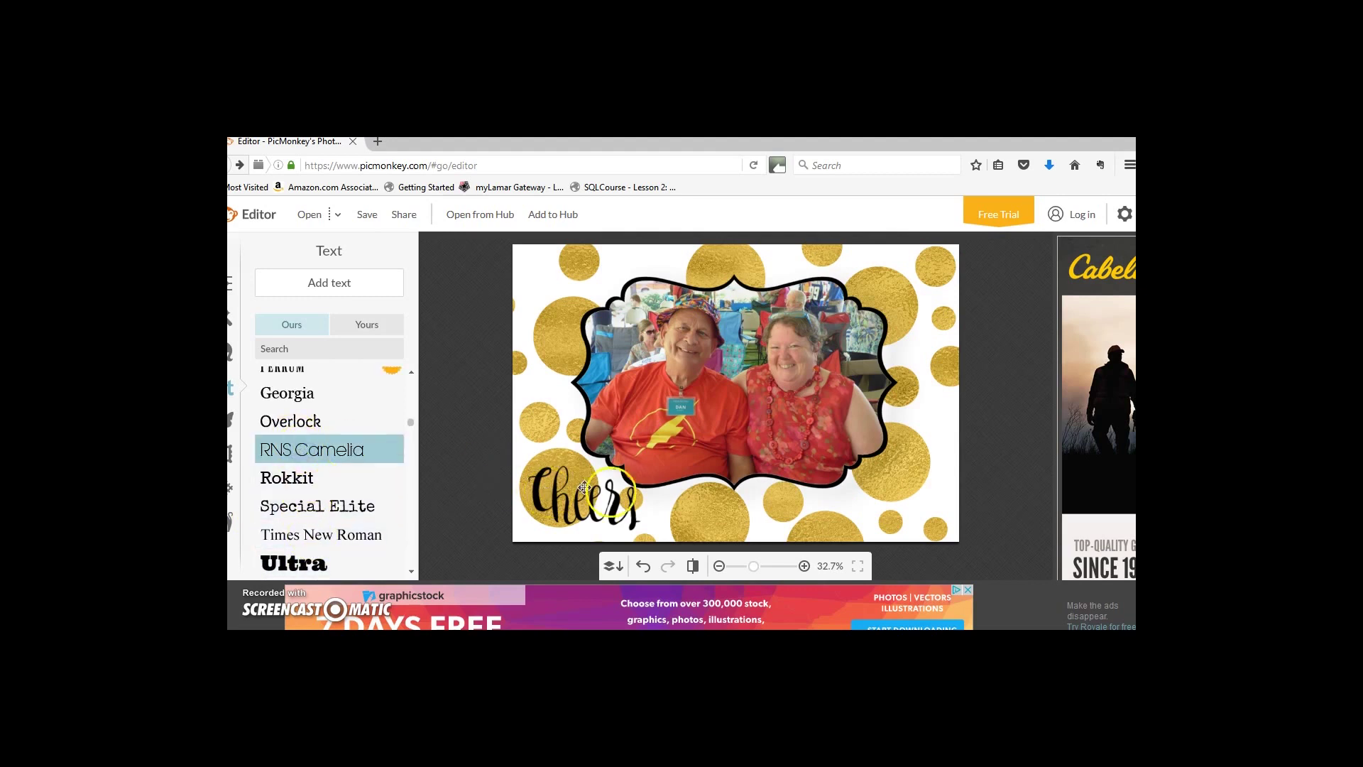
# Add a centred 'Happy New Year! 2017' text box at the card's lower right
pyautogui.click(289, 281)
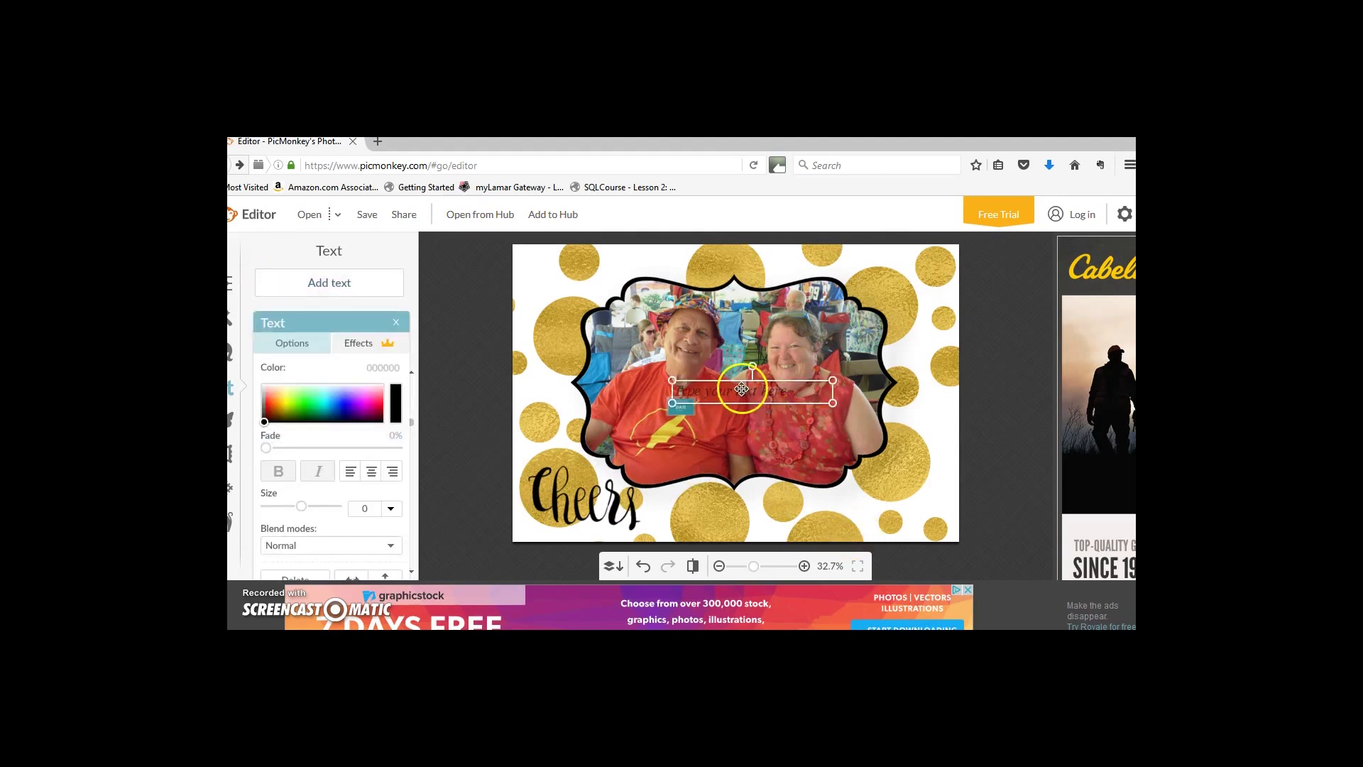
pyautogui.moveTo(742, 391); pyautogui.dragTo(835, 507)
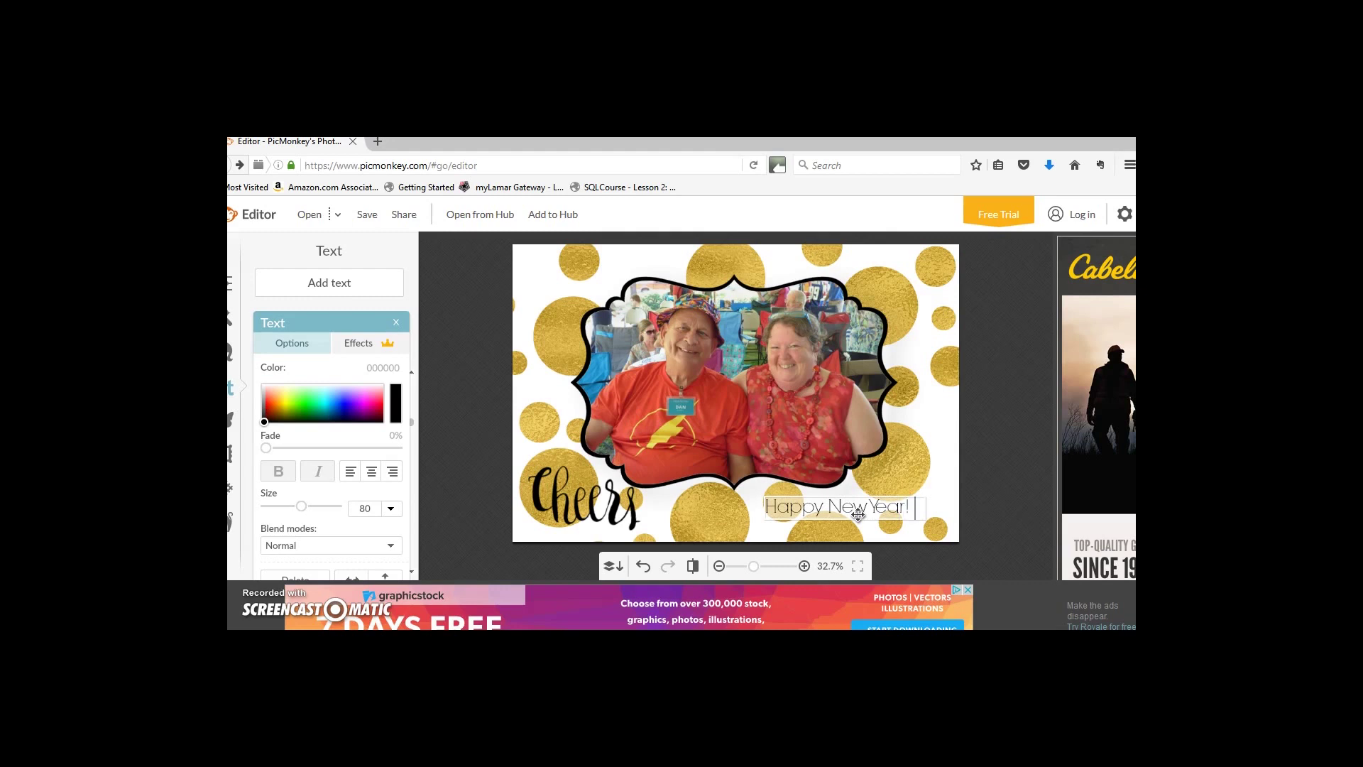
pyautogui.write('2017')
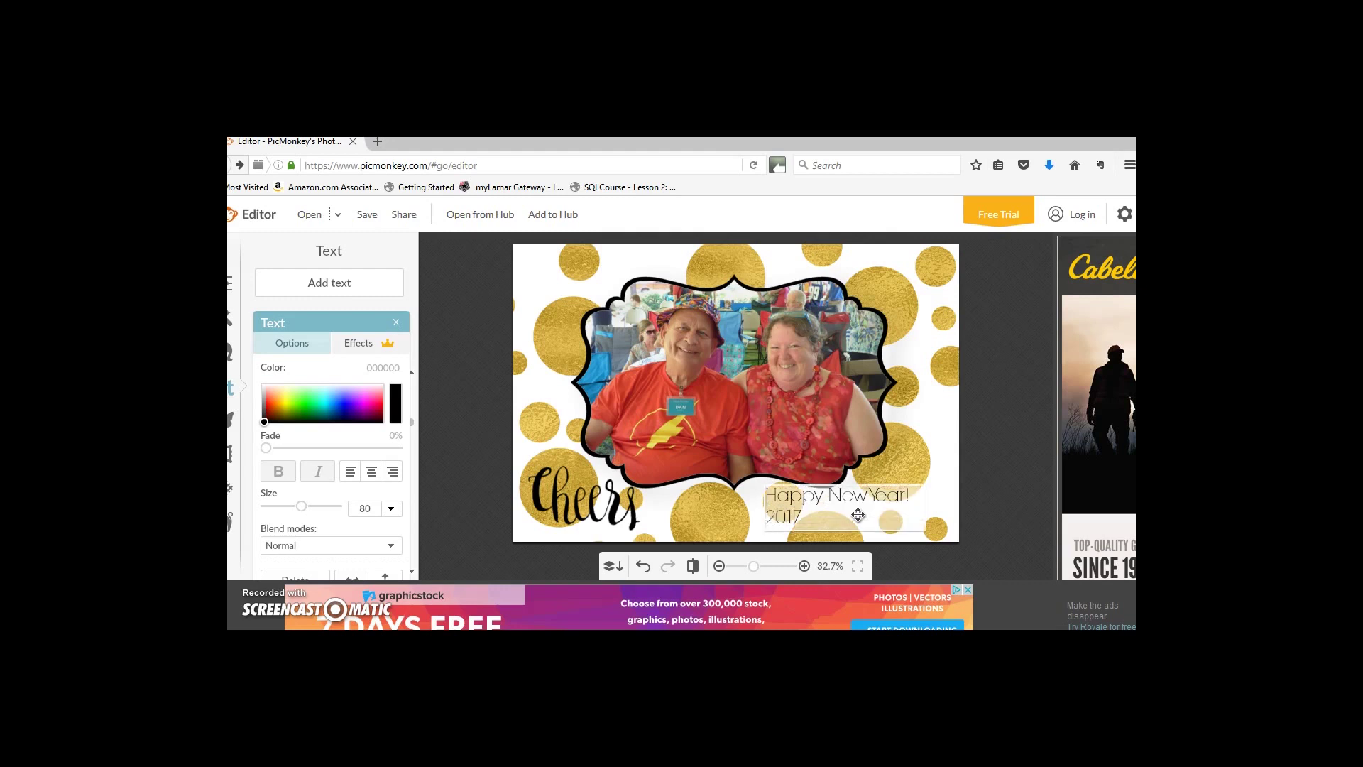
pyautogui.click(370, 472)
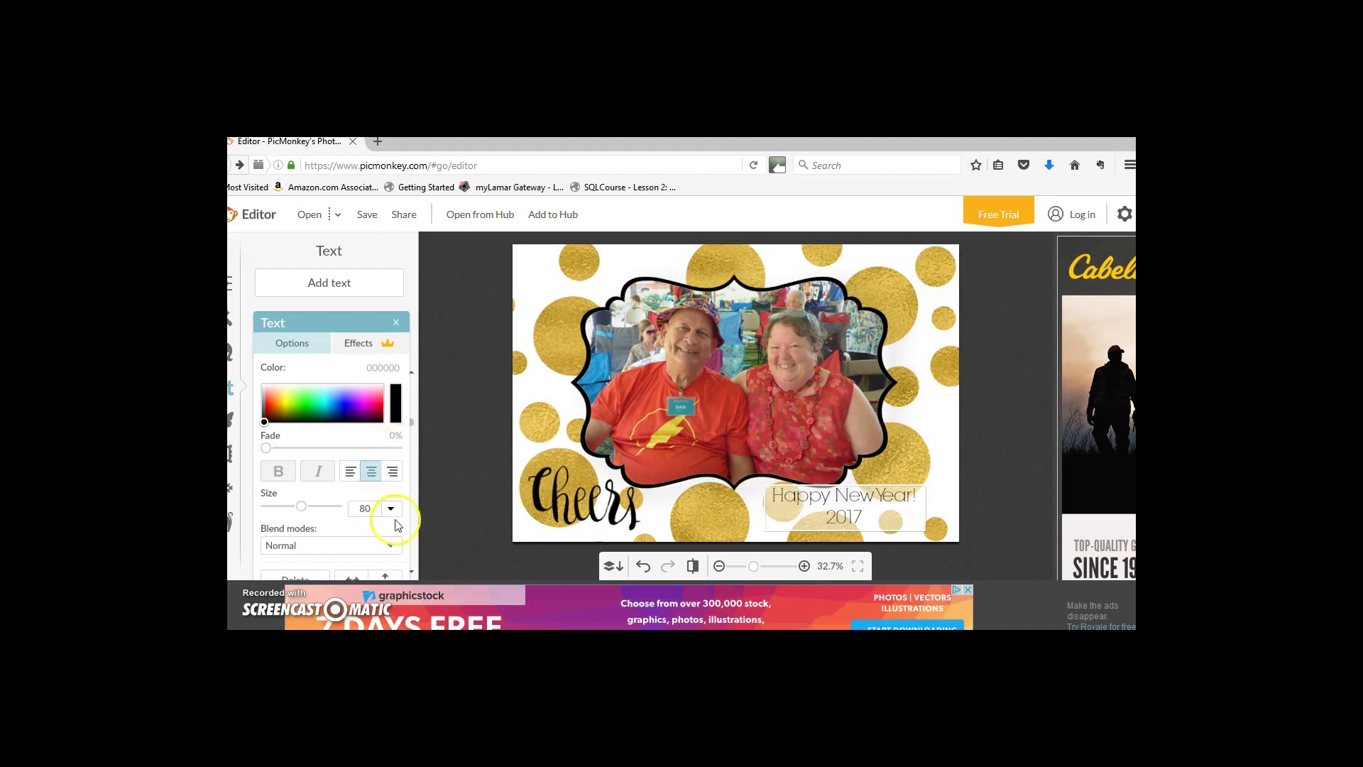
# Change the greeting's text size from 80 to 64
pyautogui.click(391, 509)
pyautogui.click(374, 471)
pyautogui.click(930, 482)
pyautogui.click(897, 495)
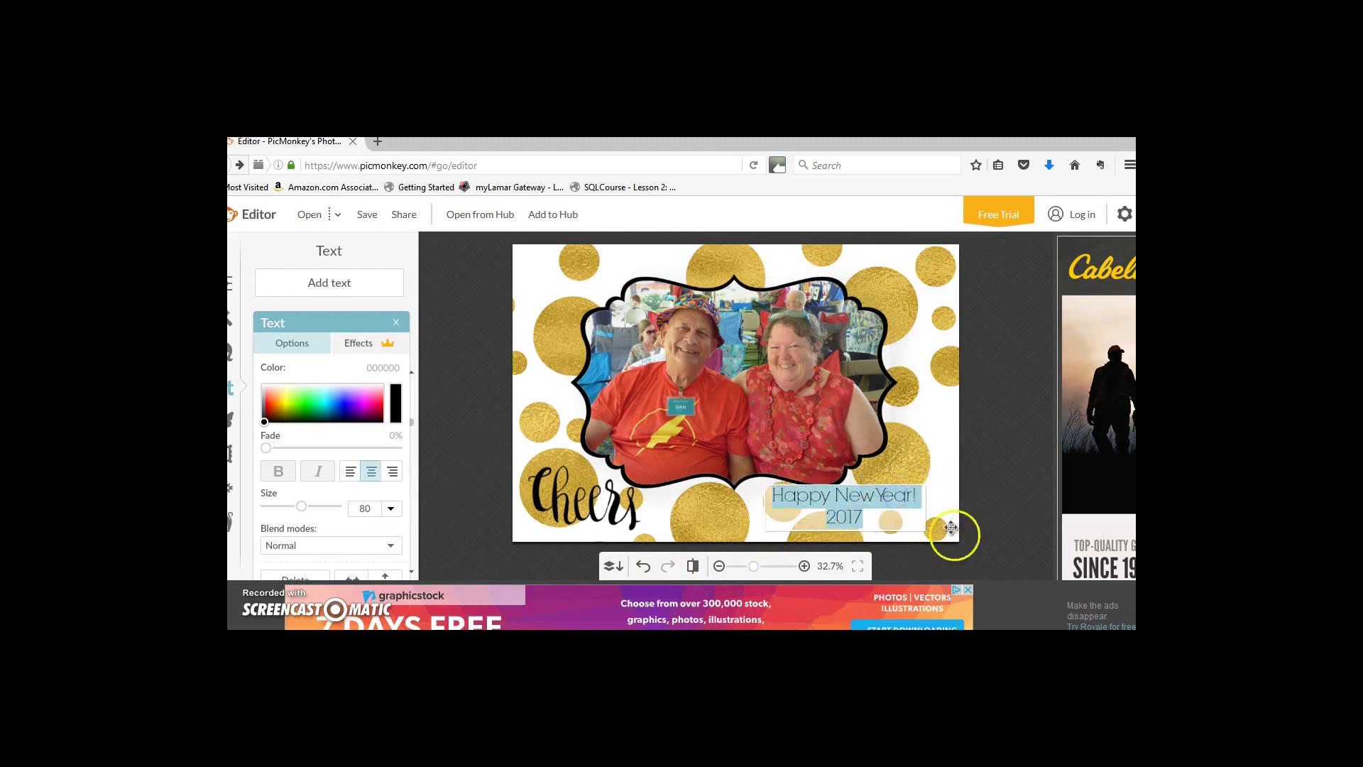
pyautogui.click(939, 502)
pyautogui.click(390, 508)
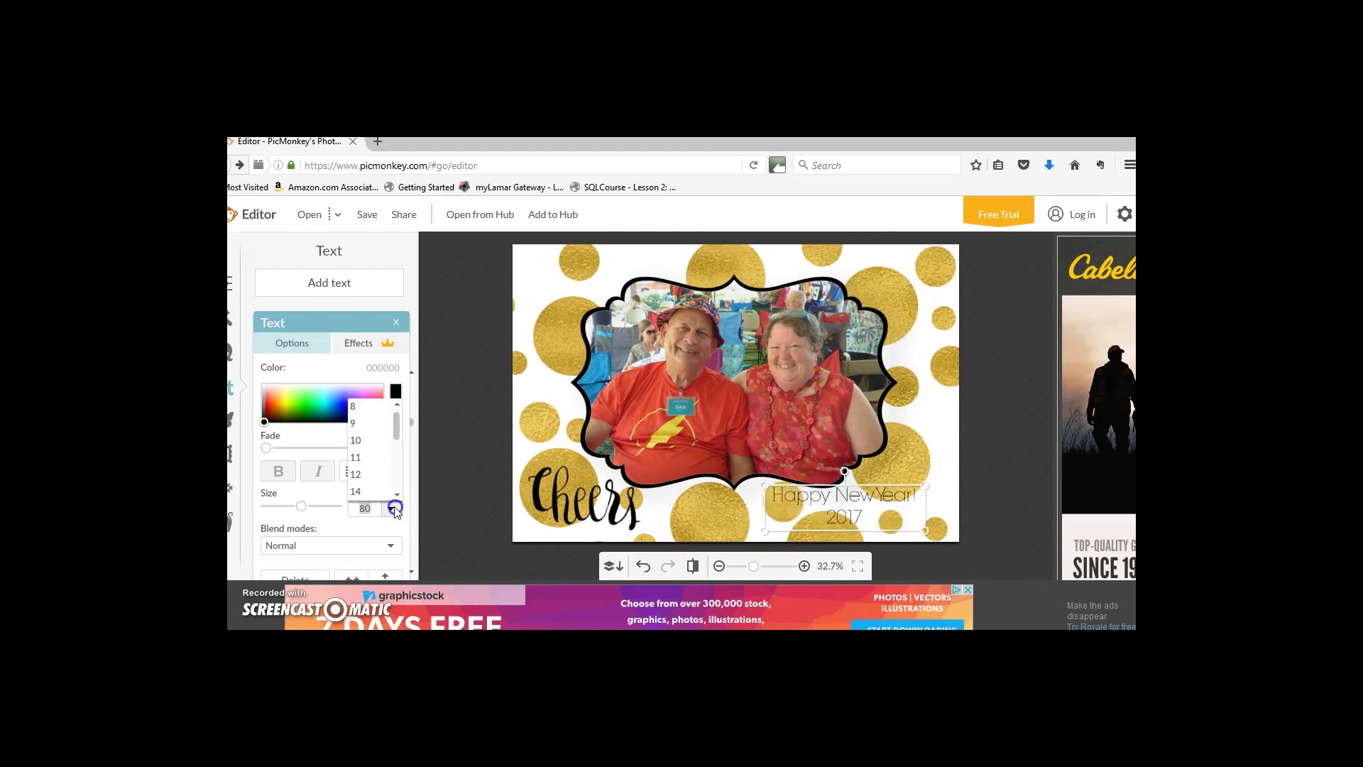
pyautogui.click(380, 494)
pyautogui.click(391, 508)
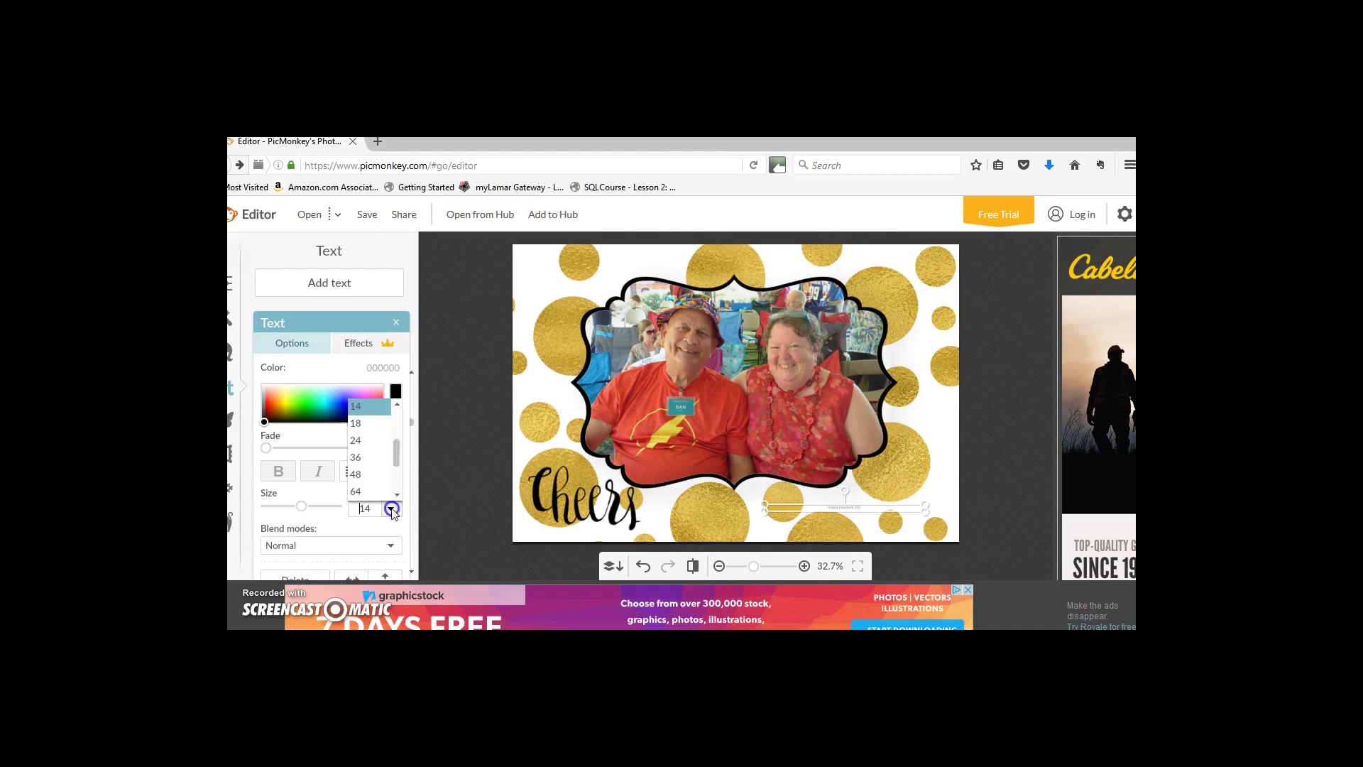
pyautogui.click(377, 494)
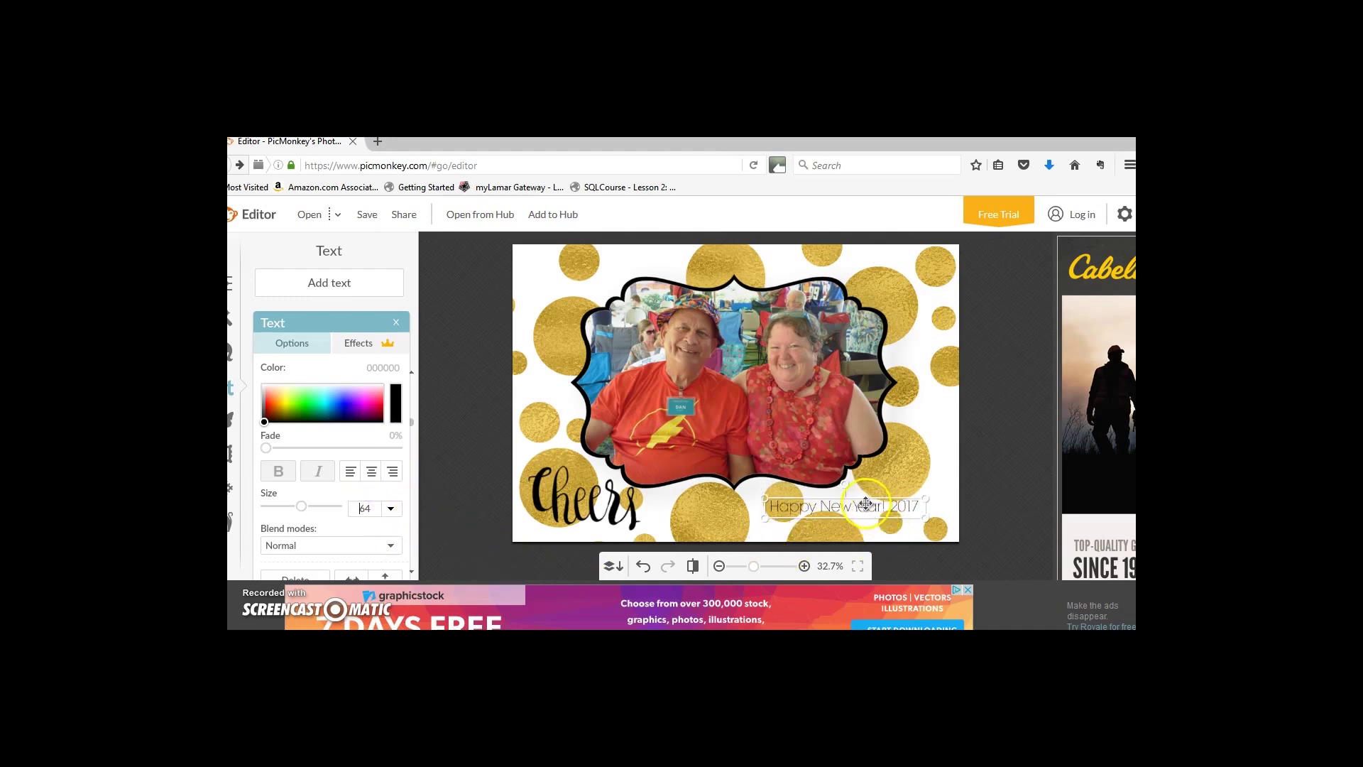
# Enlarge the greeting to about size 90 and position it beside 'Cheers'
pyautogui.moveTo(869, 506); pyautogui.dragTo(883, 502)
pyautogui.click(801, 516)
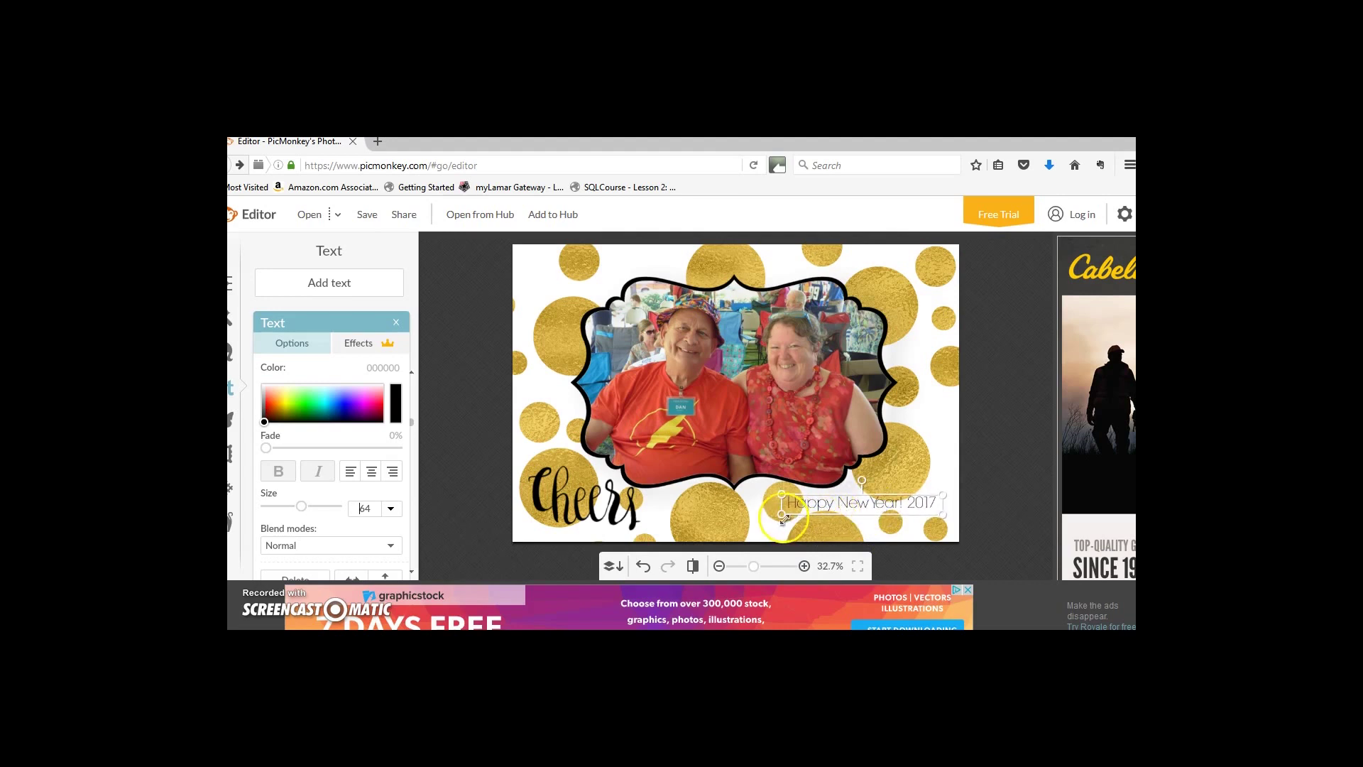
pyautogui.moveTo(782, 522); pyautogui.dragTo(718, 584)
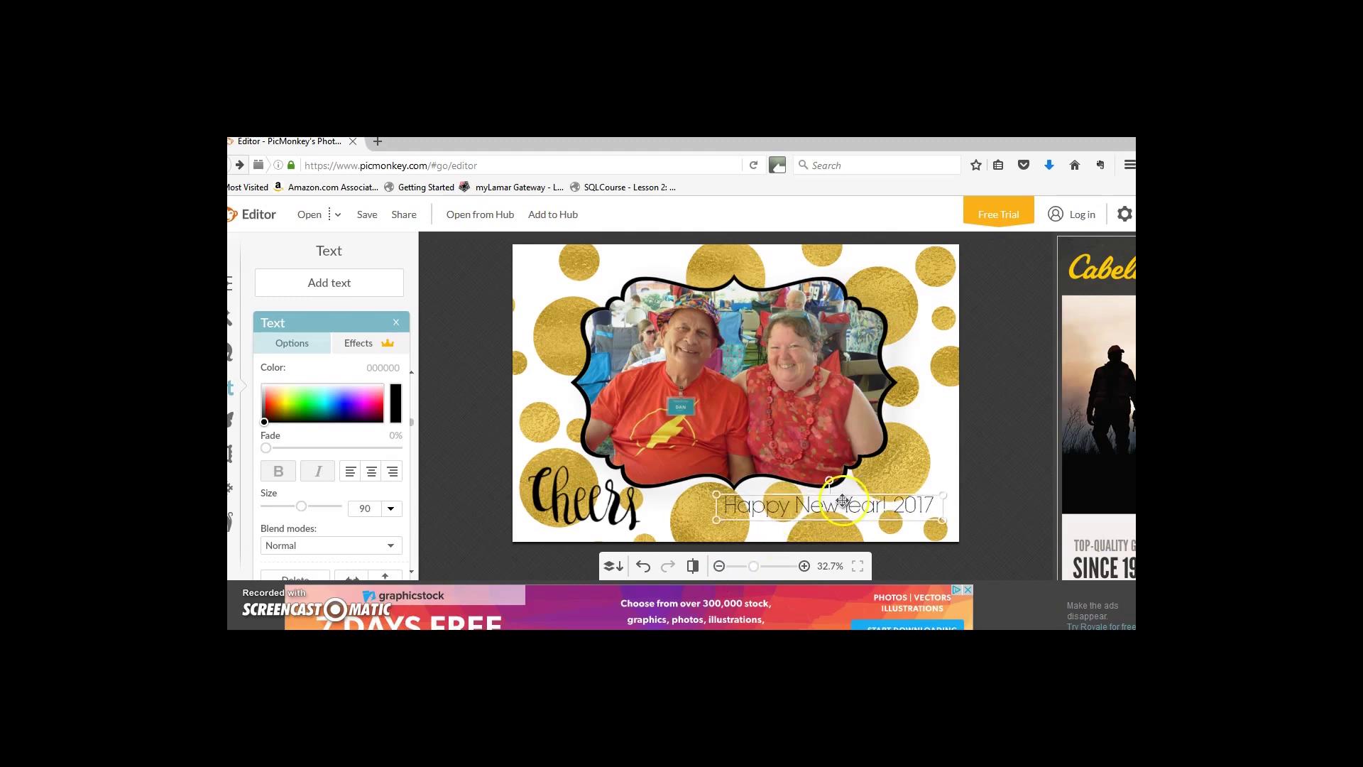
pyautogui.moveTo(846, 509); pyautogui.dragTo(843, 513)
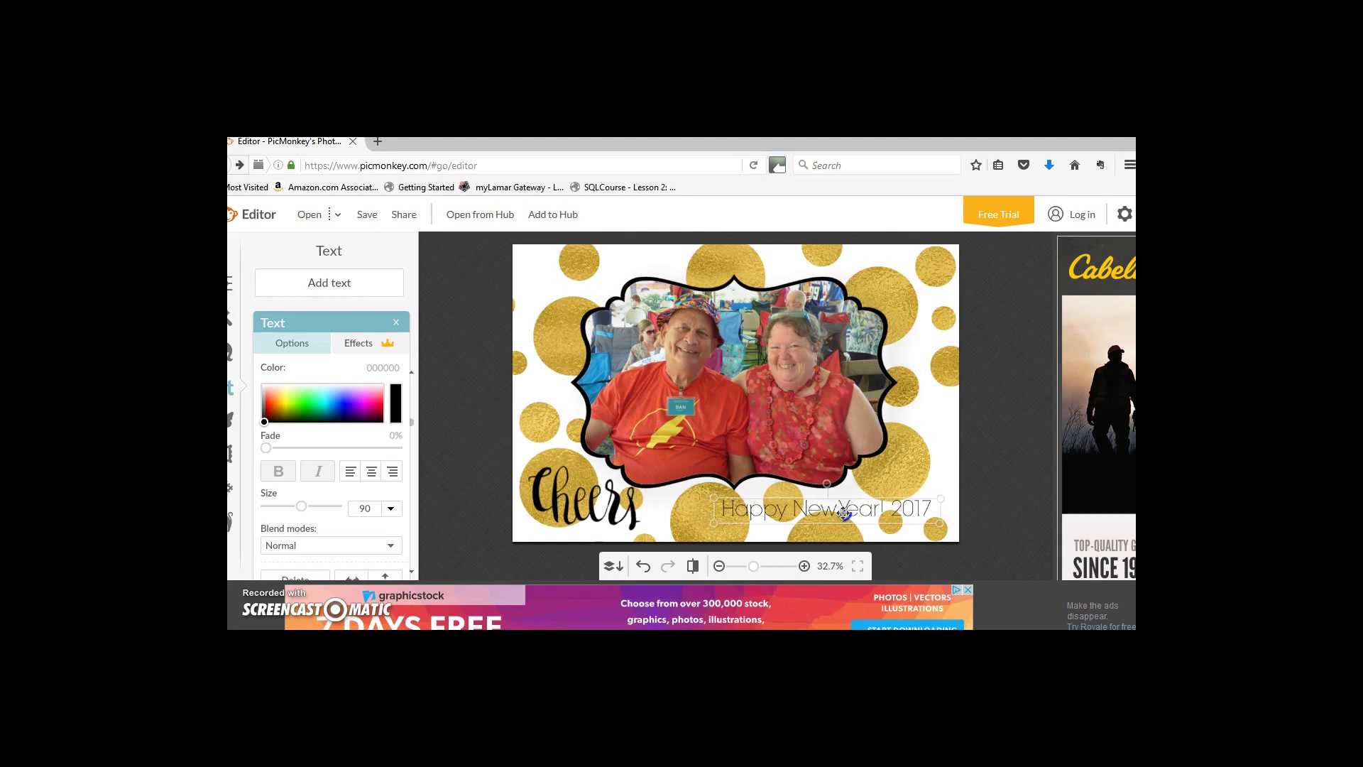
pyautogui.click(565, 507)
pyautogui.click(627, 516)
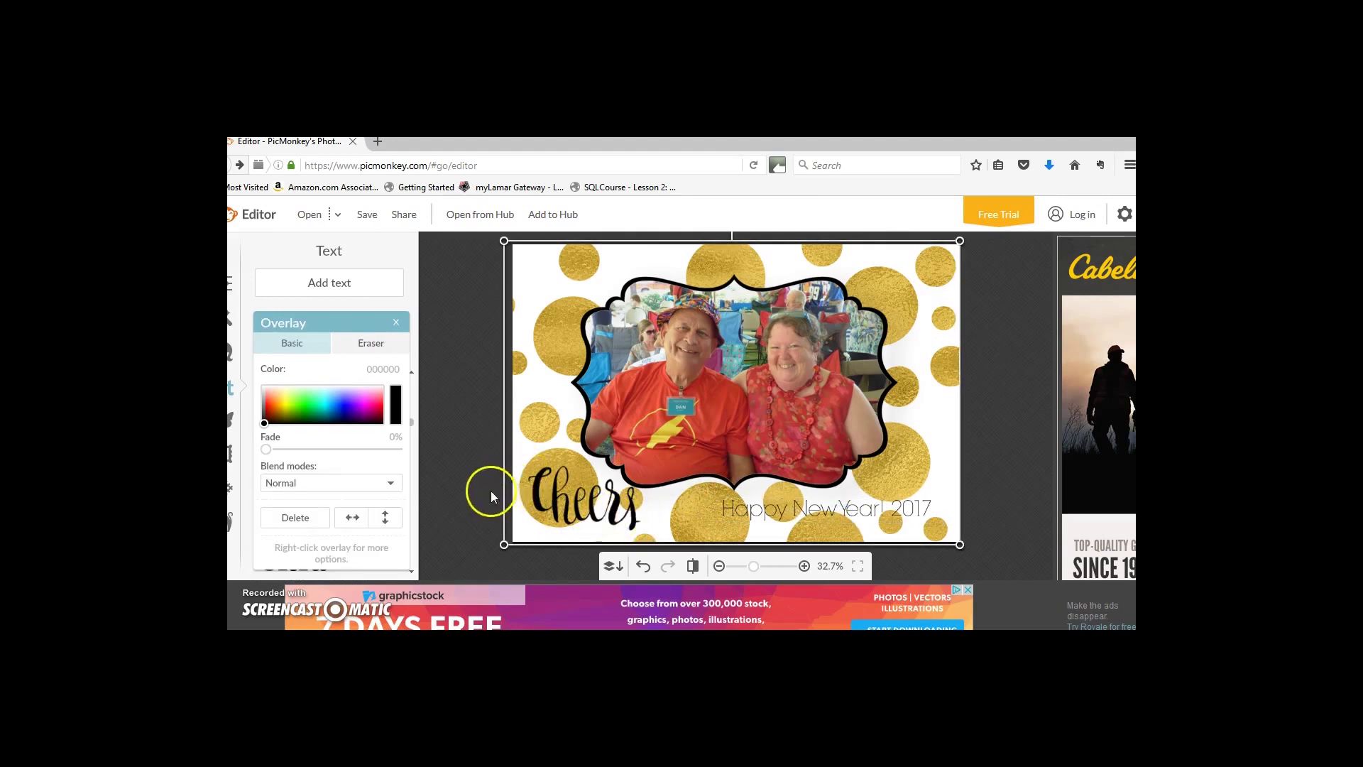
pyautogui.click(504, 515)
pyautogui.rightClick(897, 485)
pyautogui.click(936, 297)
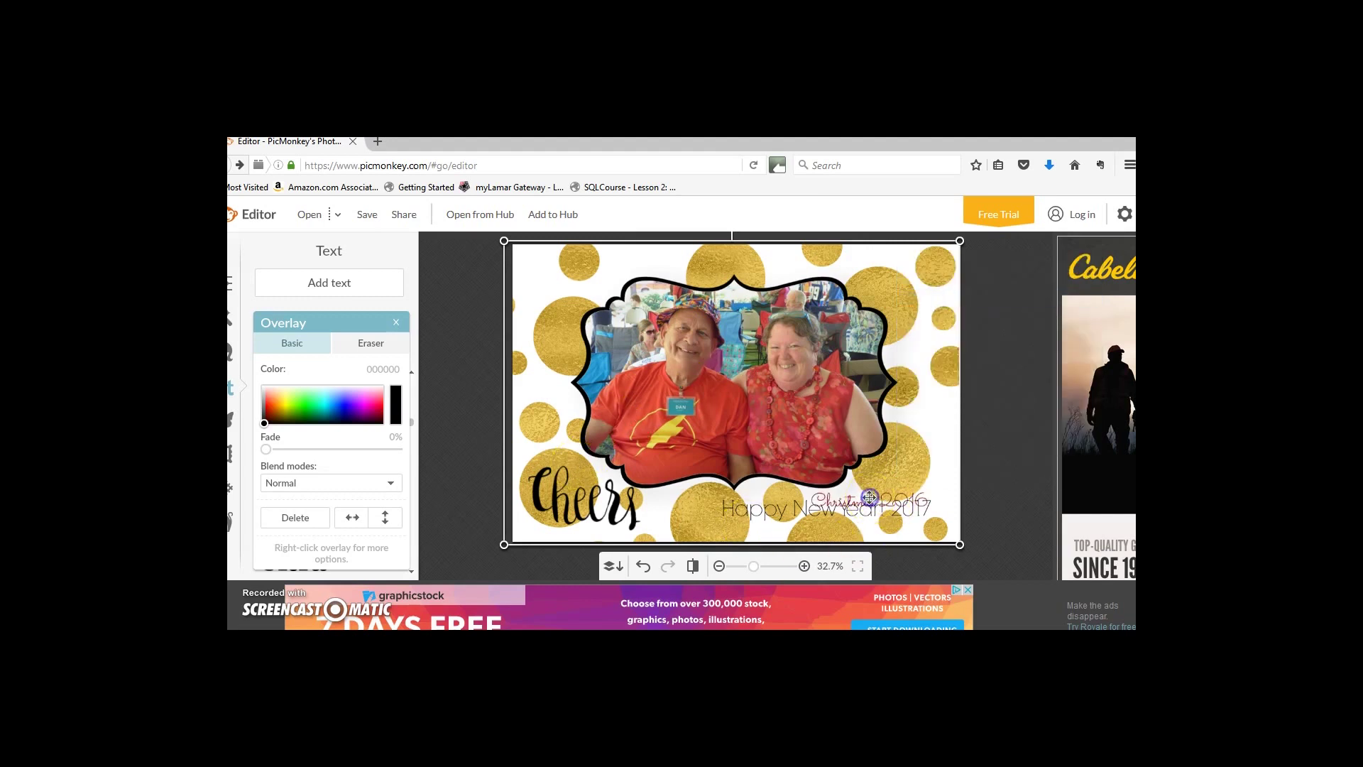
pyautogui.click(829, 499)
pyautogui.rightClick(898, 470)
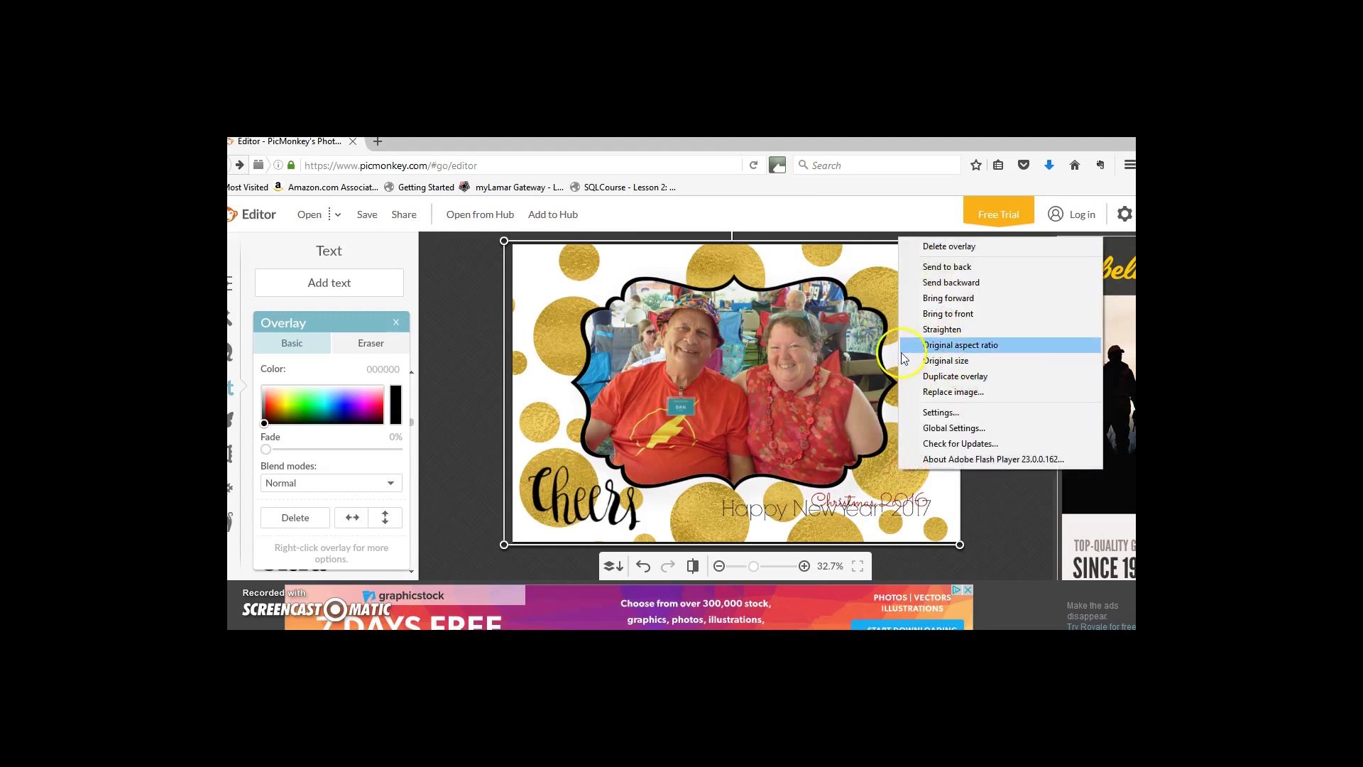
pyautogui.click(915, 298)
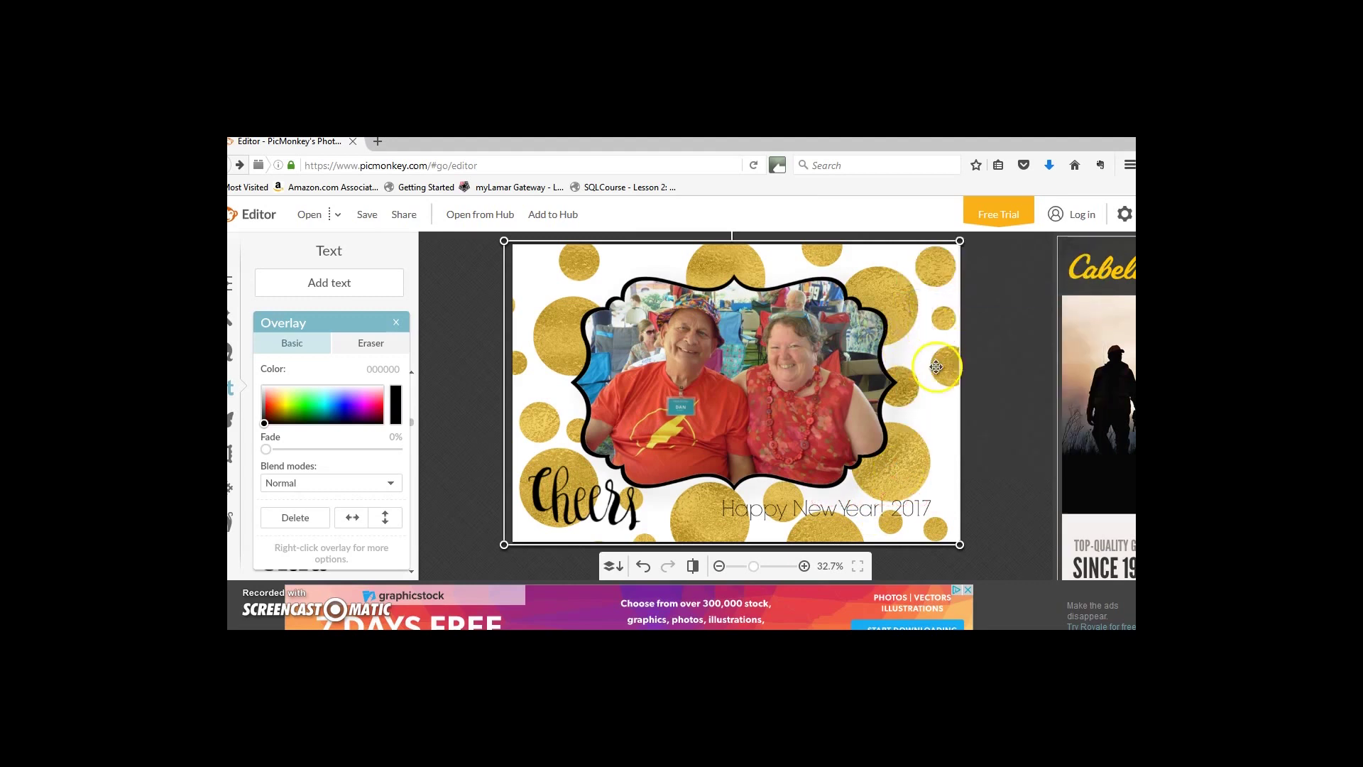
pyautogui.click(431, 391)
pyautogui.click(561, 502)
pyautogui.click(842, 537)
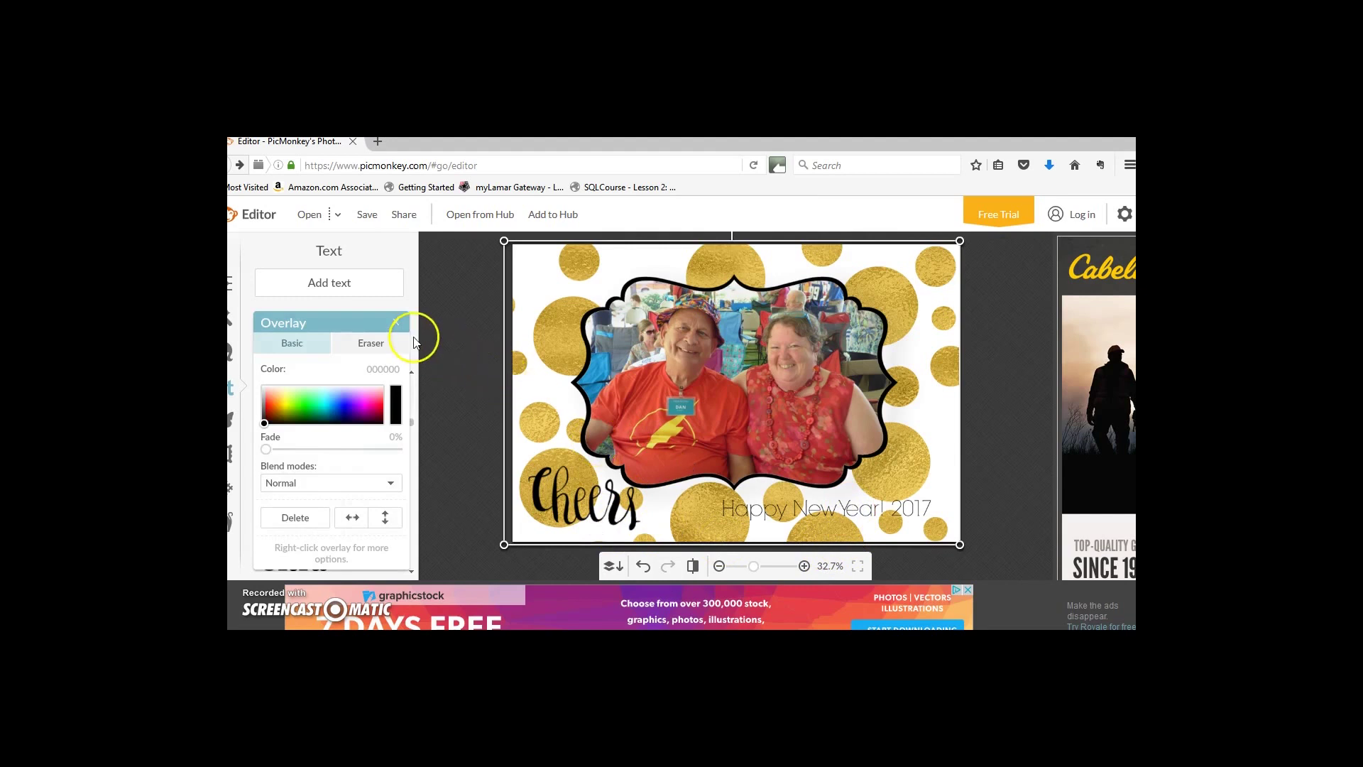
# Open the 'Save my masterpiece' page for the finished New Year card
pyautogui.click(362, 223)
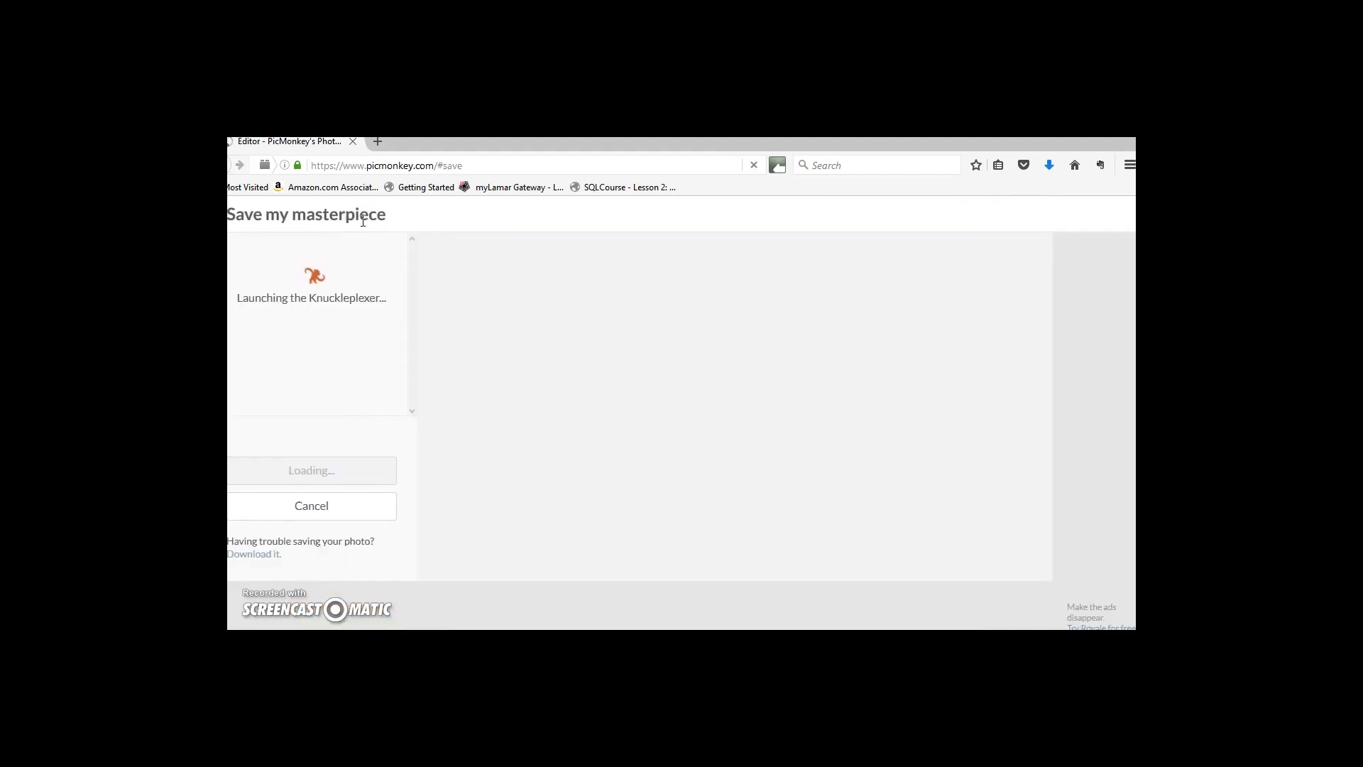